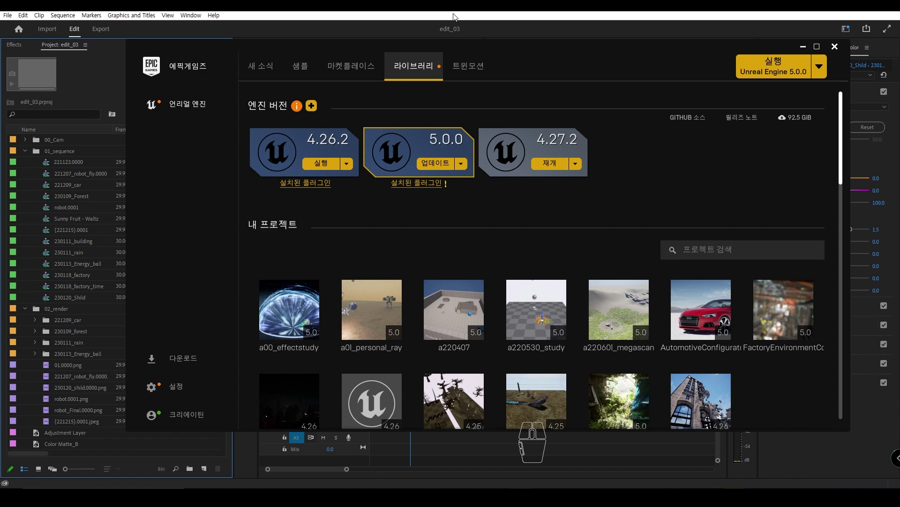
- Switch to Premiere Pro, open the 230118_factory_time sequence at its first frame and fit the whole sequence in the timeline
{"action": "left_click", "coordinate": [454, 16]}
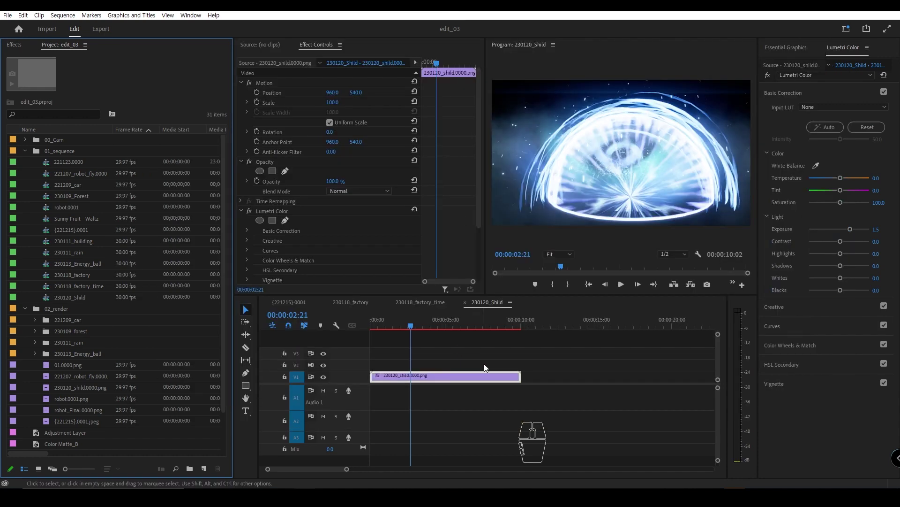
{"action": "double_click", "coordinate": [80, 285]}
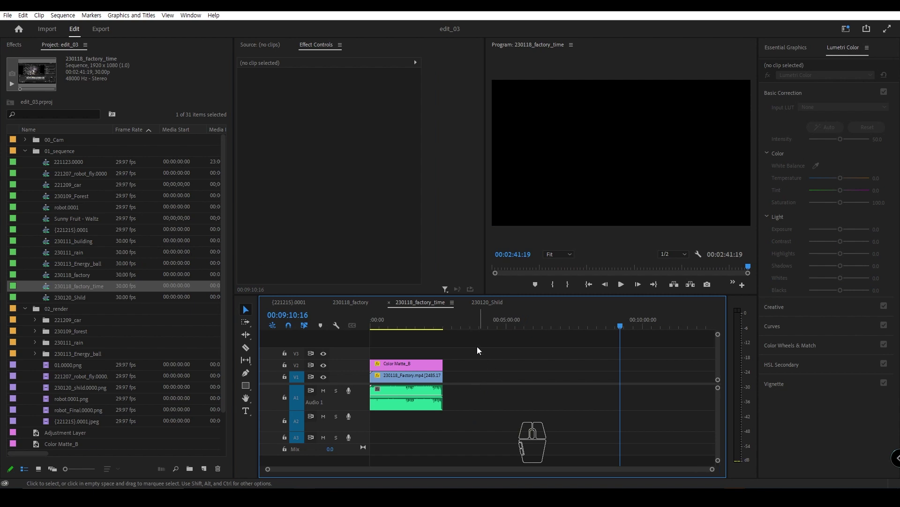
{"action": "key", "text": "Home"}
{"action": "key", "text": "backslash"}
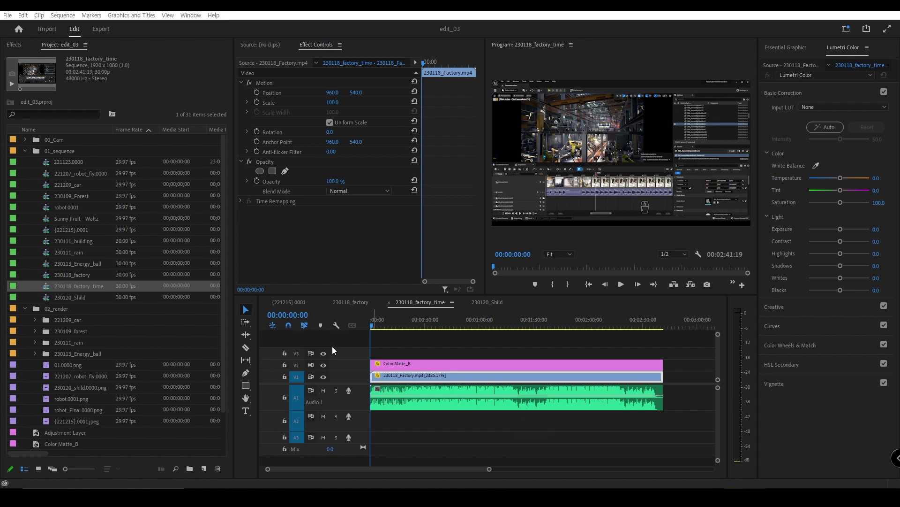
- Examine the 230118_factory_time clips and music track, glance at the 230118_factory sequence for comparison, and scrub the screen recording to 00:00:38:29
{"action": "left_click", "coordinate": [422, 346]}
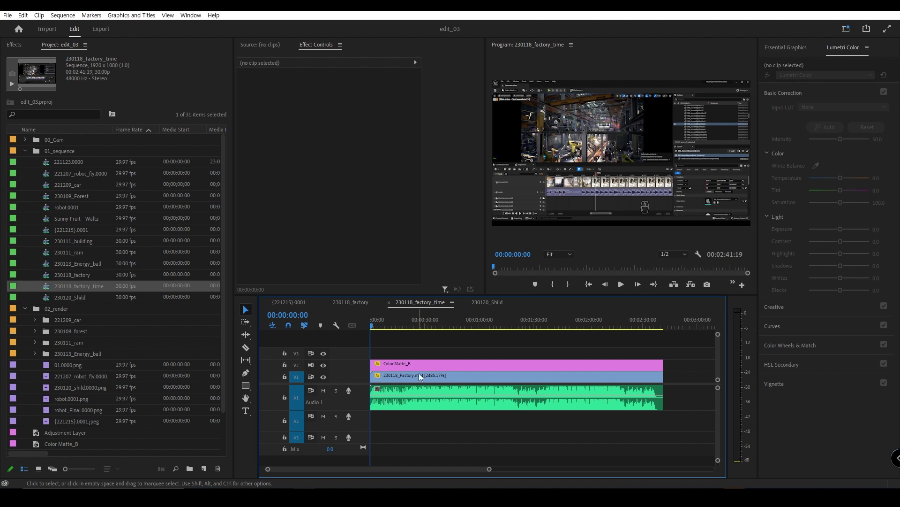
{"action": "left_click", "coordinate": [412, 405]}
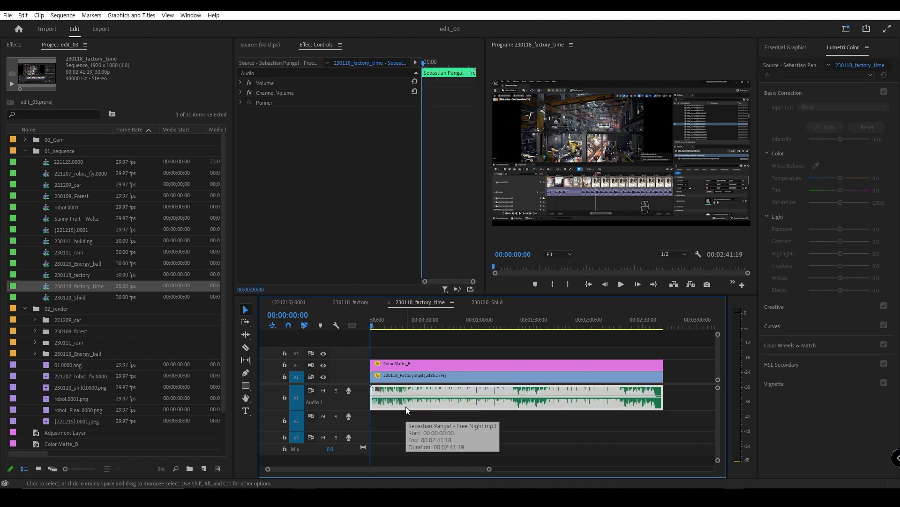
{"action": "left_click", "coordinate": [398, 437]}
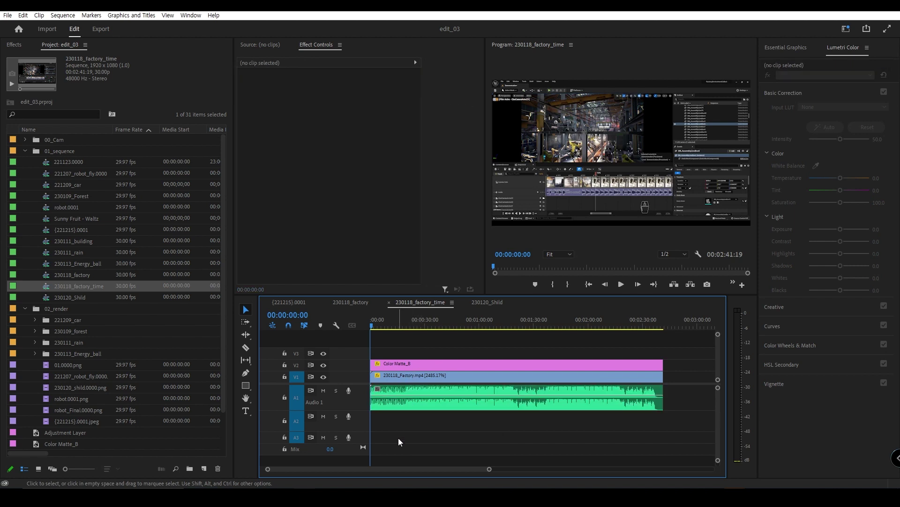
{"action": "left_click", "coordinate": [356, 303]}
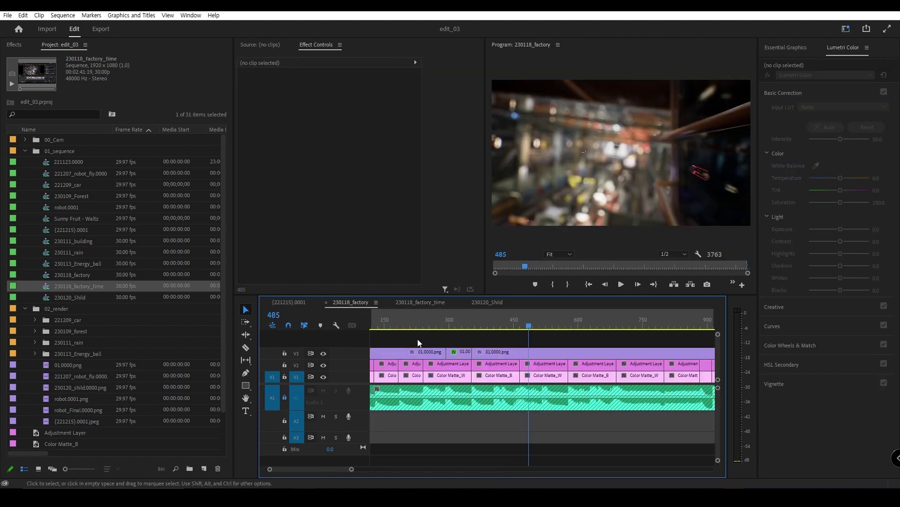
{"action": "left_click", "coordinate": [409, 303]}
{"action": "mouse_move", "coordinate": [430, 320]}
{"action": "left_mouse_down"}
{"action": "mouse_move", "coordinate": [472, 350]}
{"action": "mouse_move", "coordinate": [441, 324]}
{"action": "left_mouse_up"}
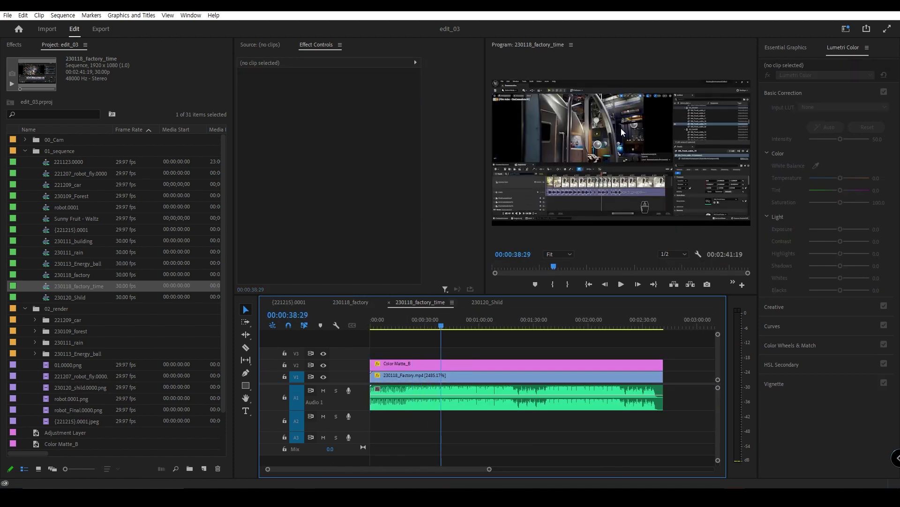
- Open the 230118_factory sequence at frame 0 and examine its first color matte and adjustment layer clips
{"action": "left_click", "coordinate": [357, 303]}
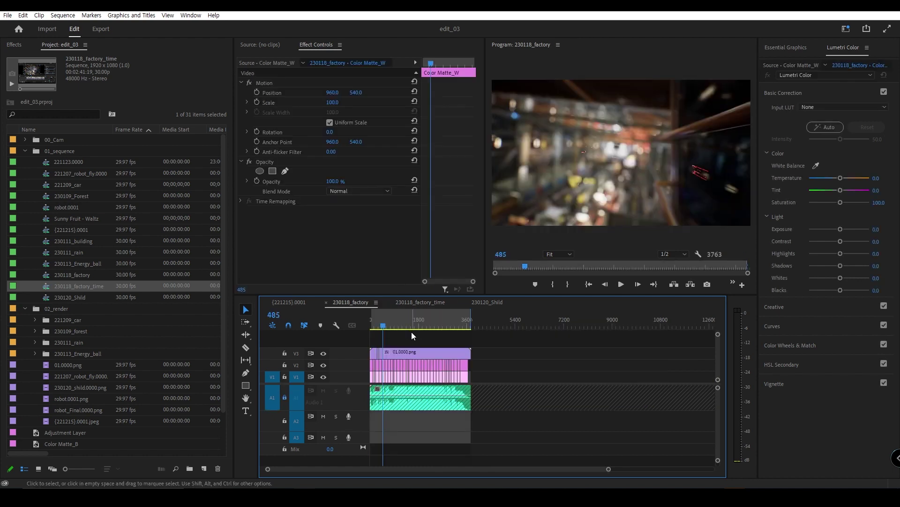
{"action": "left_click", "coordinate": [411, 337]}
{"action": "left_click_drag", "start_coordinate": [376, 326], "coordinate": [368, 325]}
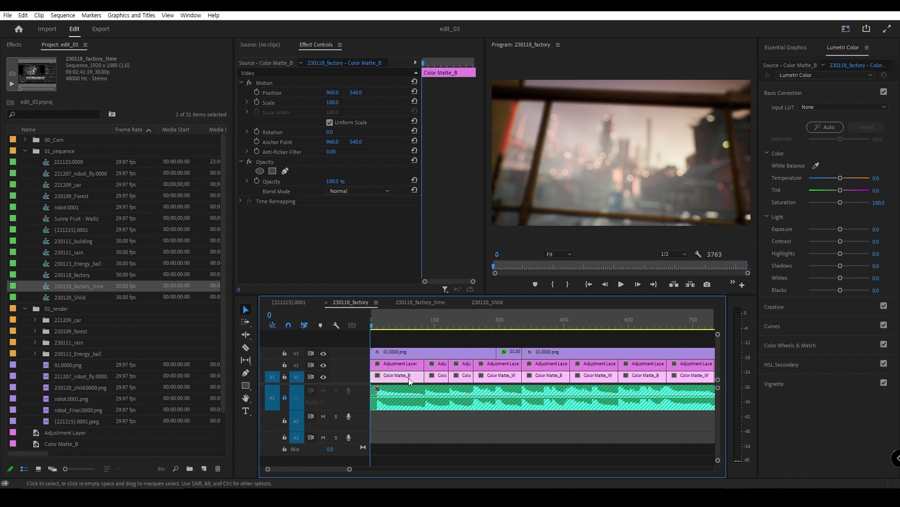
{"action": "left_click", "coordinate": [403, 366]}
{"action": "scroll", "coordinate": [412, 369], "scroll_direction": "up", "scroll_amount": 1, "text": "alt"}
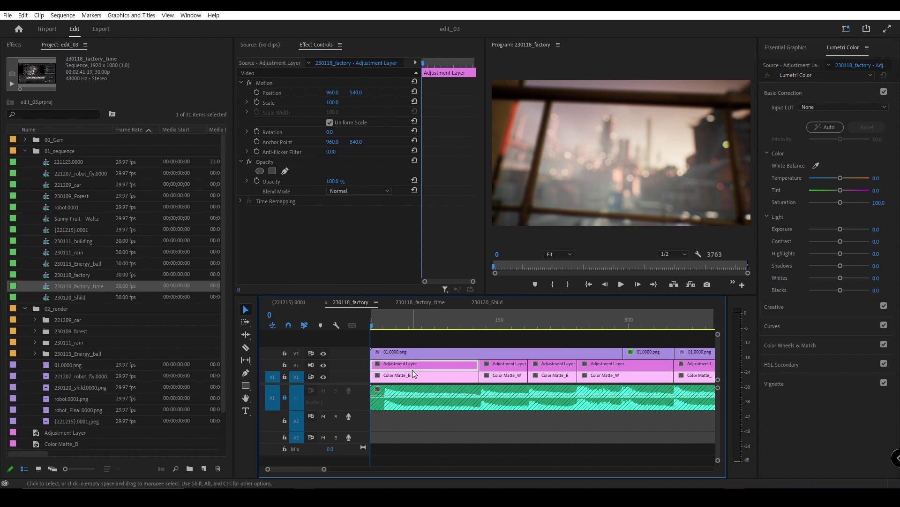
{"action": "scroll", "coordinate": [413, 370], "scroll_direction": "down", "scroll_amount": 1, "text": "alt"}
{"action": "scroll", "coordinate": [405, 364], "scroll_direction": "up", "scroll_amount": 1, "text": "alt"}
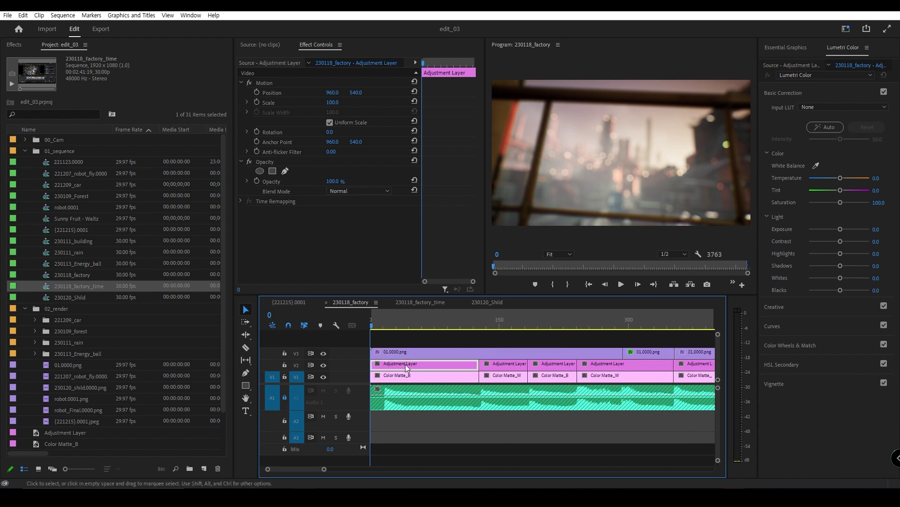
{"action": "scroll", "coordinate": [399, 325], "scroll_direction": "down", "scroll_amount": 2, "text": "alt"}
- Scrub through the opening of the 230118_factory sequence, return to frame 0 and view most of the cut timeline
{"action": "left_click", "coordinate": [498, 324]}
{"action": "left_click_drag", "start_coordinate": [499, 323], "coordinate": [408, 328]}
{"action": "left_click", "coordinate": [391, 328]}
{"action": "key", "text": "Home"}
{"action": "scroll", "coordinate": [391, 332], "scroll_direction": "down", "scroll_amount": 2, "text": "alt"}
{"action": "scroll", "coordinate": [427, 336], "scroll_direction": "down", "scroll_amount": 2, "text": "alt"}
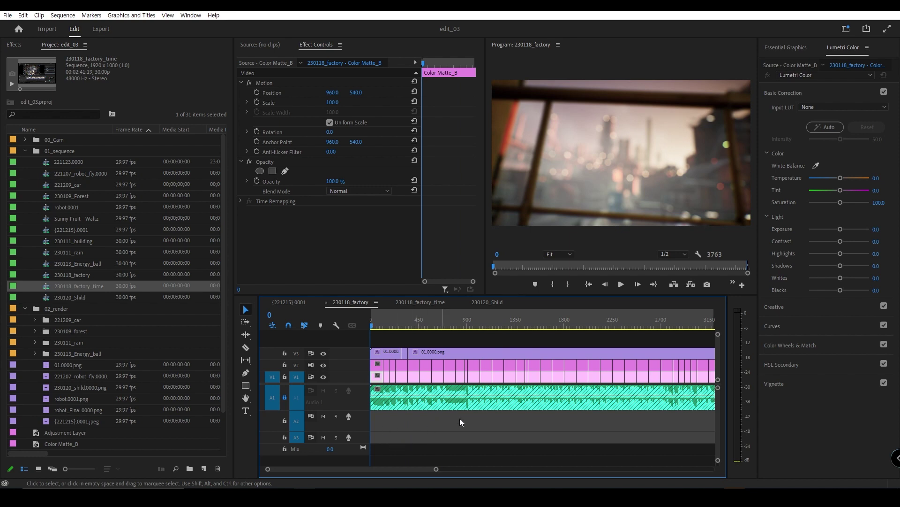
- Switch to the Epic Games Launcher, look over the project library and open the marketplace's free Epic Games content
{"action": "left_click", "coordinate": [521, 497]}
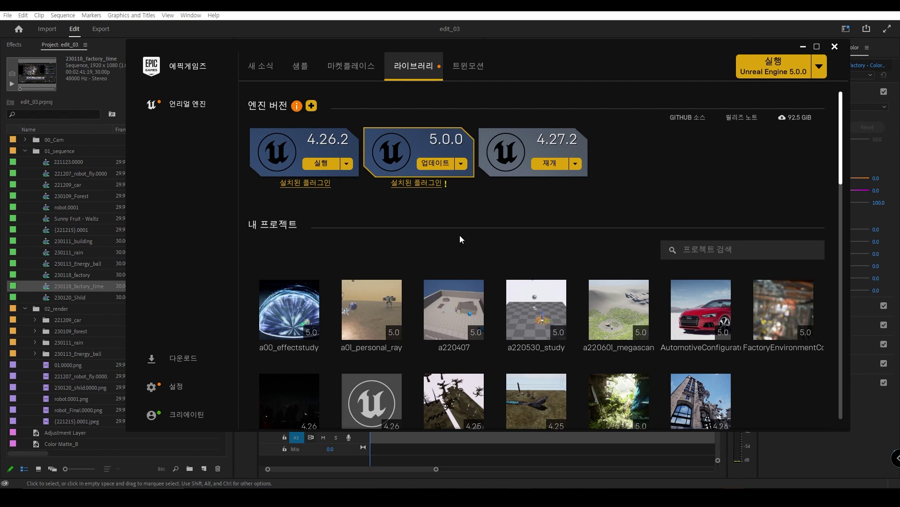
{"action": "scroll", "coordinate": [486, 228], "scroll_direction": "down", "scroll_amount": 3}
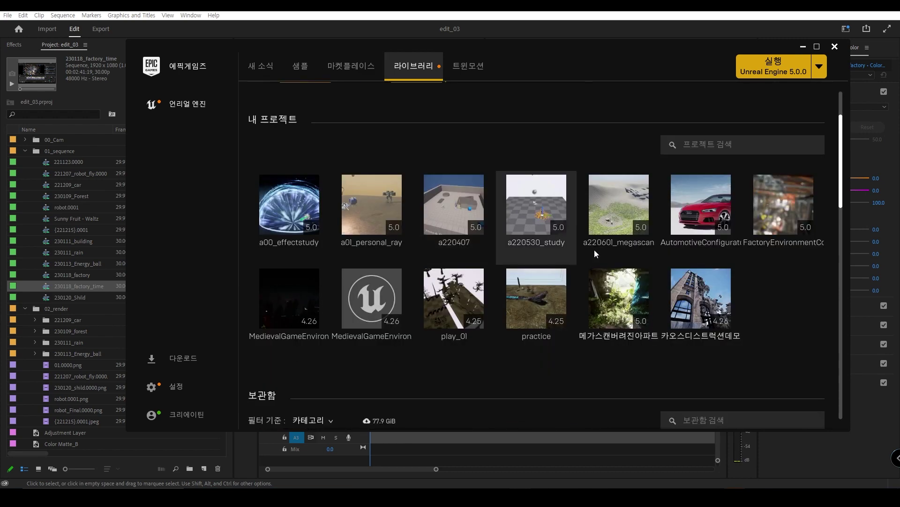
{"action": "scroll", "coordinate": [594, 249], "scroll_direction": "up", "scroll_amount": 2}
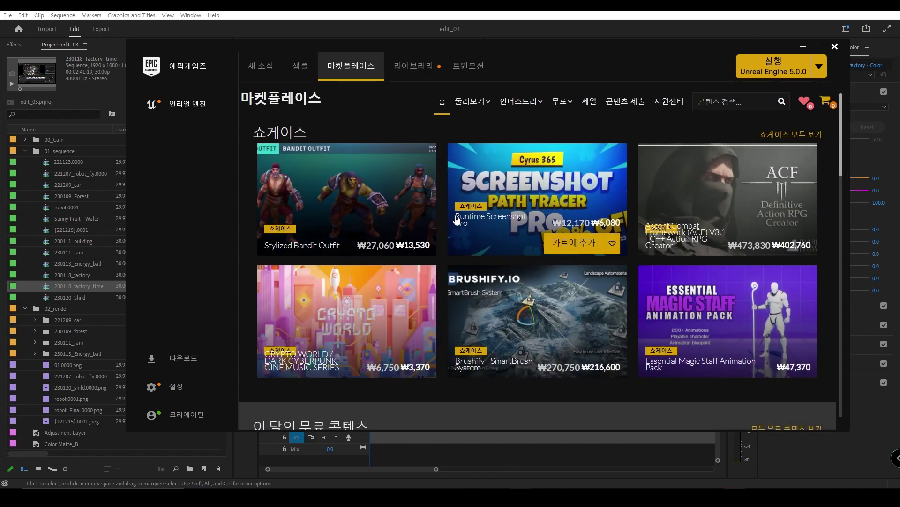
{"action": "left_click", "coordinate": [560, 111]}
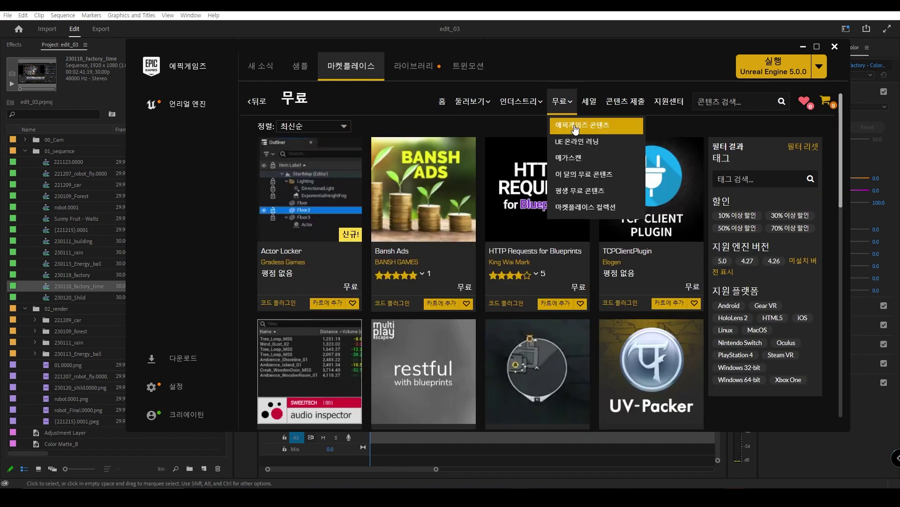
{"action": "left_click", "coordinate": [576, 128]}
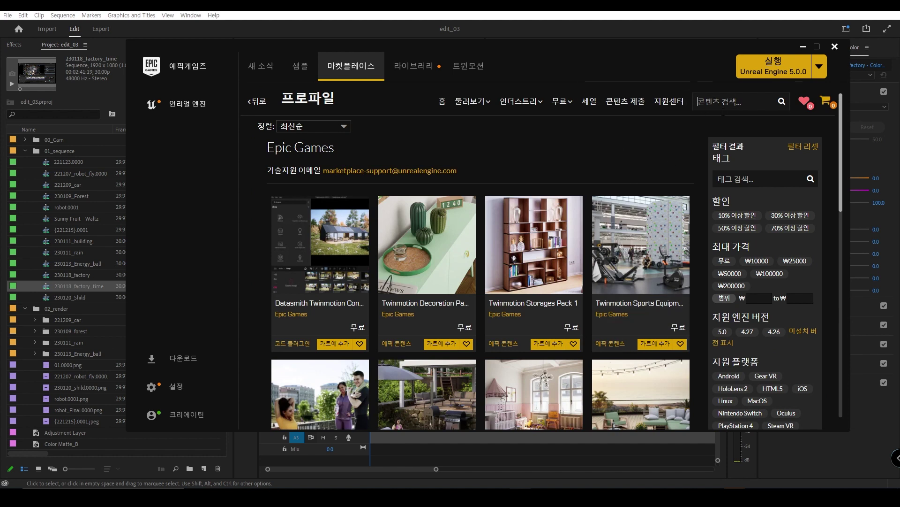
- Search the marketplace for "factory" and look through the listed factory assets
{"action": "left_click", "coordinate": [723, 108]}
{"action": "type", "text": "factory"}
{"action": "key", "text": "Return"}
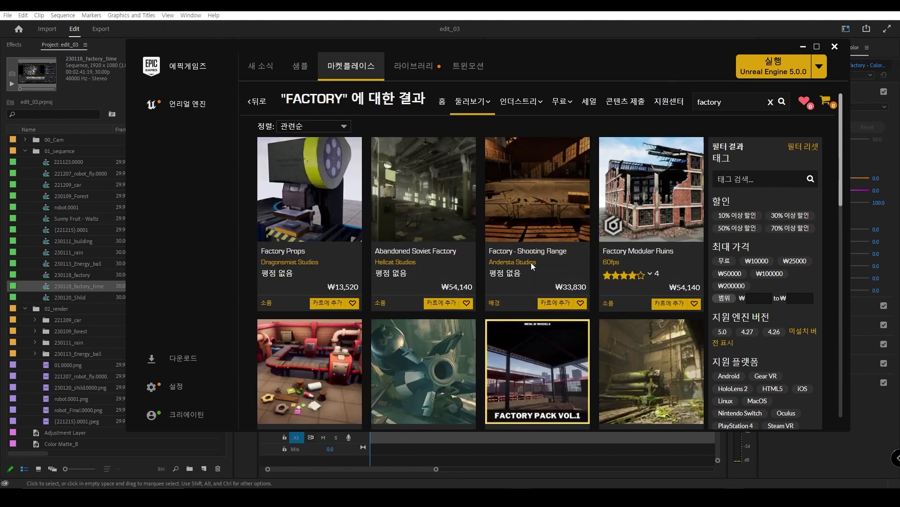
{"action": "scroll", "coordinate": [528, 270], "scroll_direction": "down", "scroll_amount": 8}
{"action": "scroll", "coordinate": [611, 289], "scroll_direction": "down", "scroll_amount": 5}
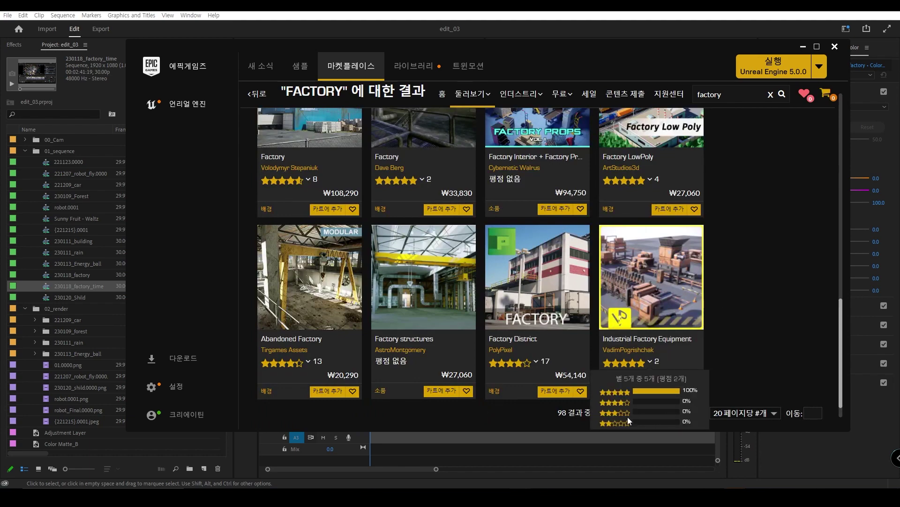
{"action": "scroll", "coordinate": [647, 257], "scroll_direction": "up", "scroll_amount": 5}
{"action": "scroll", "coordinate": [648, 257], "scroll_direction": "up", "scroll_amount": 10}
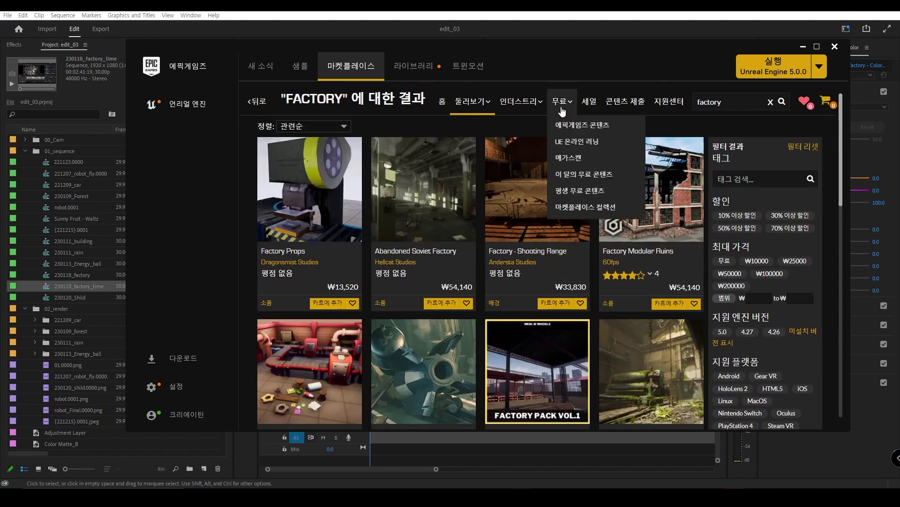
- Browse the free Epic Games content in the marketplace through to page 3
{"action": "left_click", "coordinate": [562, 106]}
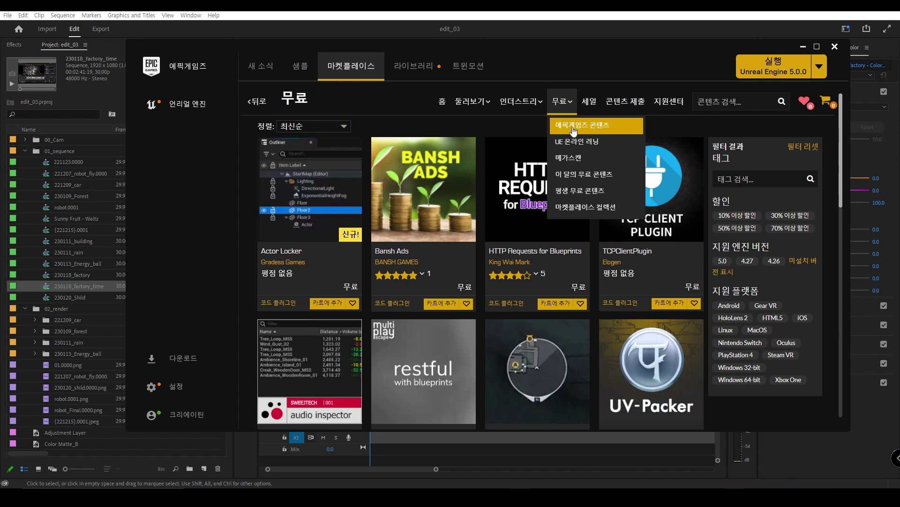
{"action": "left_click", "coordinate": [574, 125]}
{"action": "scroll", "coordinate": [532, 257], "scroll_direction": "down", "scroll_amount": 8}
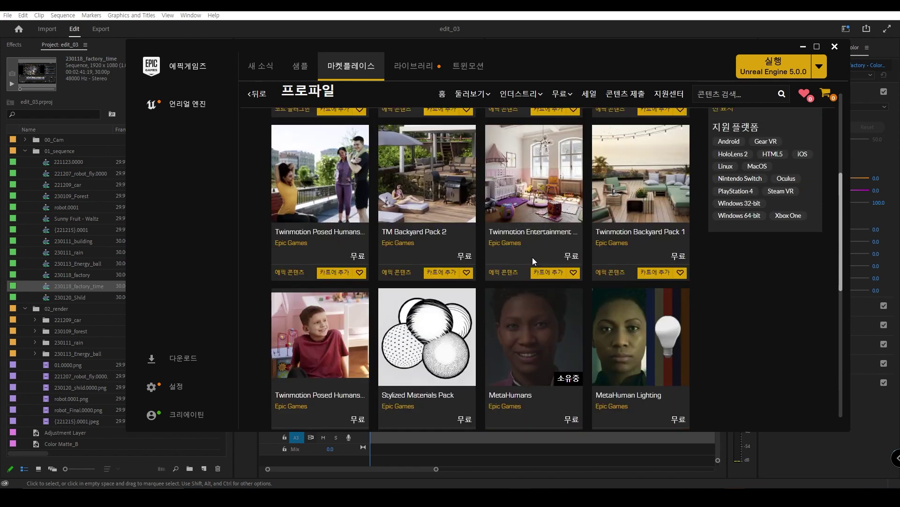
{"action": "scroll", "coordinate": [532, 262], "scroll_direction": "down", "scroll_amount": 3}
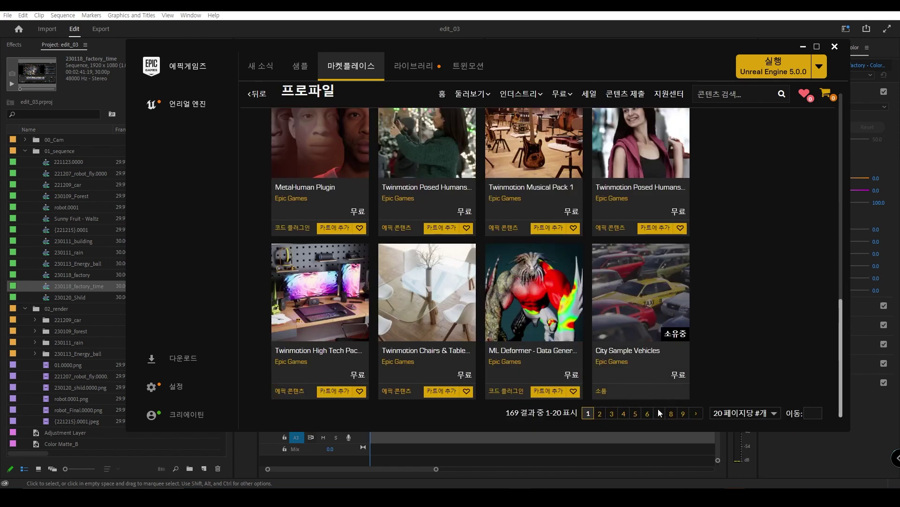
{"action": "left_click", "coordinate": [600, 414]}
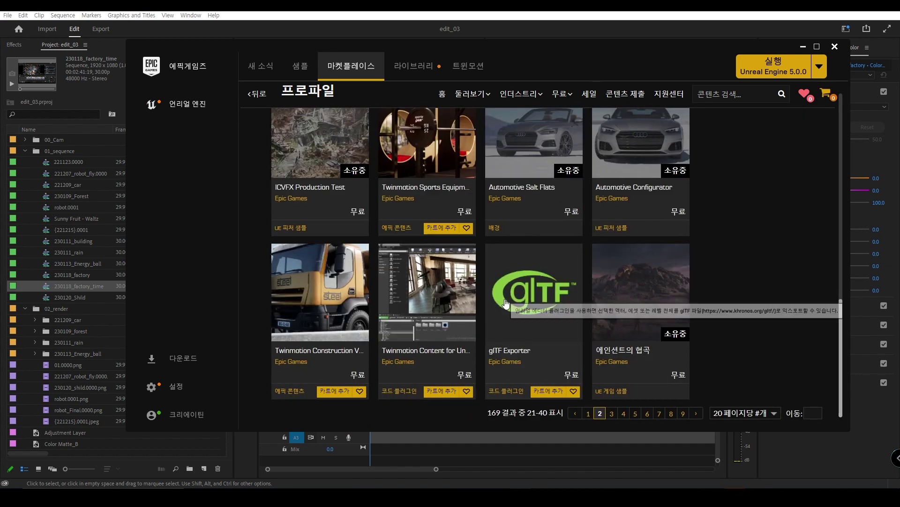
{"action": "left_click", "coordinate": [612, 414]}
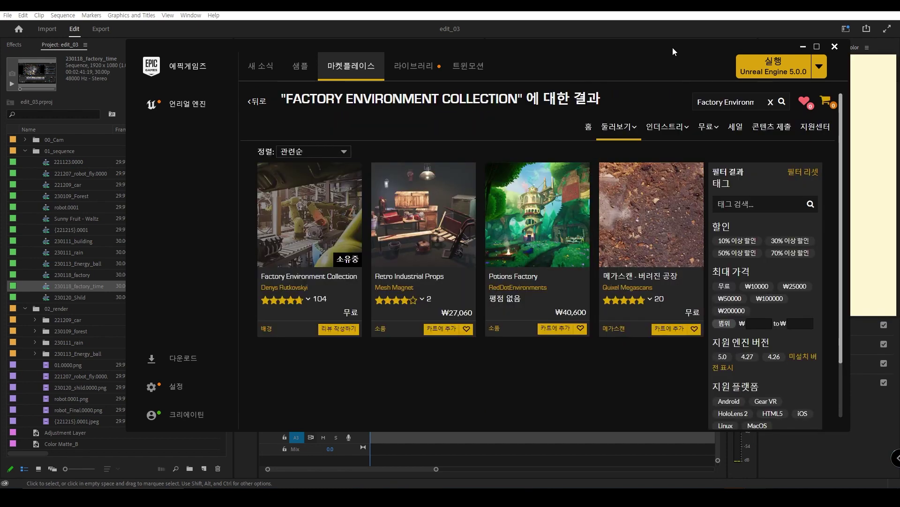
- Move the launcher window aside and point out the asset name "Factory Environment Collection" in the sticky note, returning to the launcher
{"action": "left_click_drag", "start_coordinate": [683, 71], "coordinate": [643, 72]}
{"action": "left_click", "coordinate": [839, 100]}
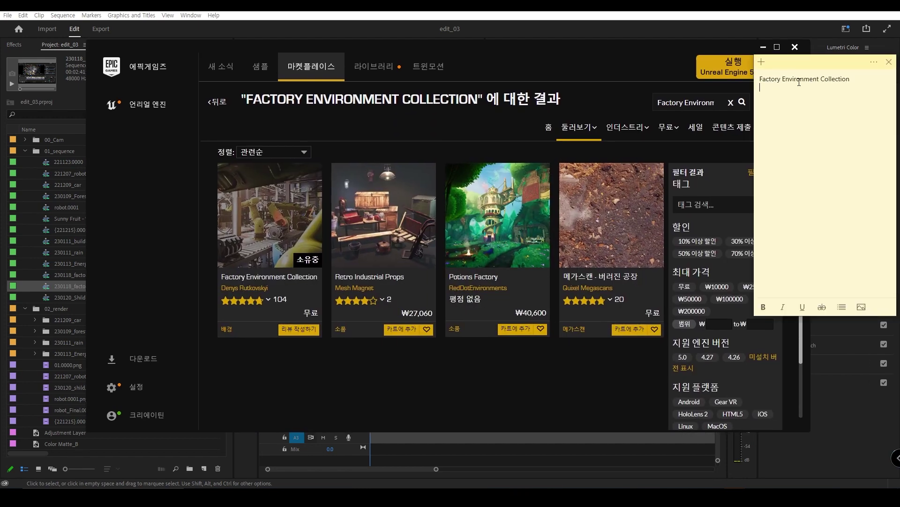
{"action": "left_click_drag", "start_coordinate": [857, 80], "coordinate": [759, 80]}
{"action": "left_click", "coordinate": [819, 86]}
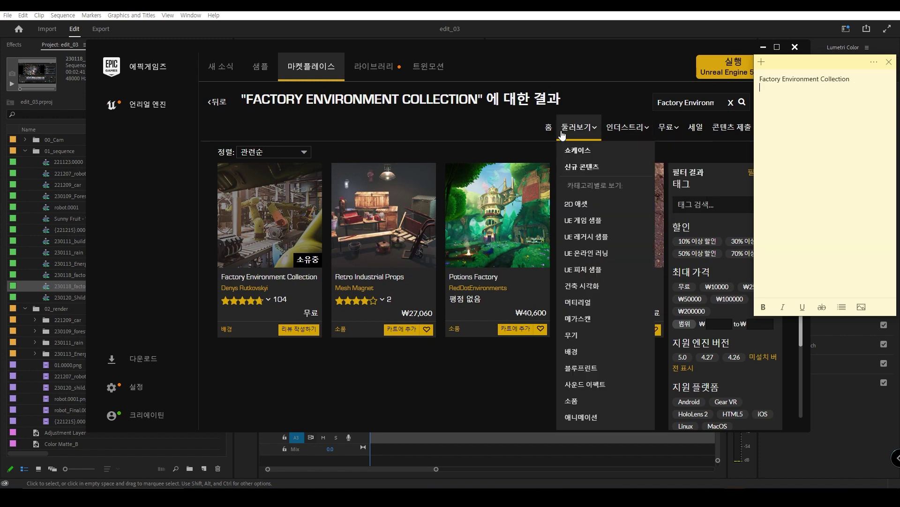
{"action": "left_click", "coordinate": [517, 373]}
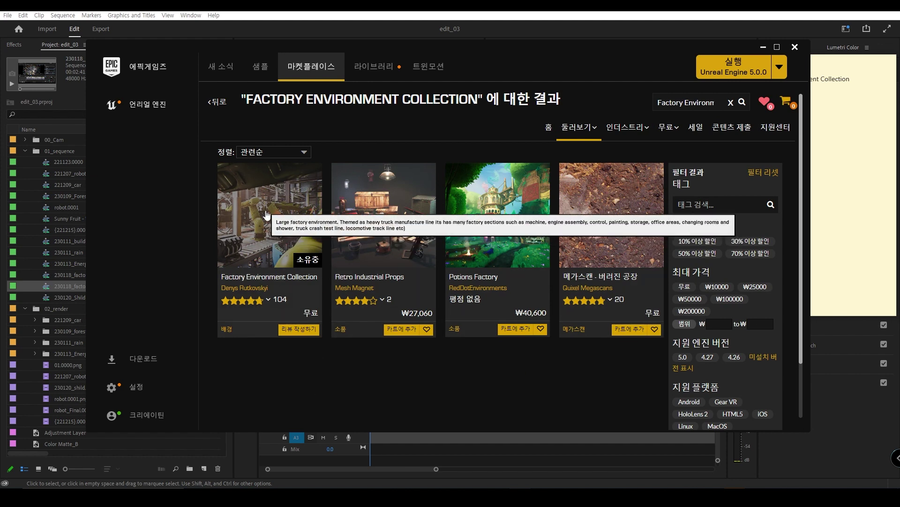
- Open the Factory Environment Collection product page and examine its project creation options and download type
{"action": "left_click", "coordinate": [275, 231]}
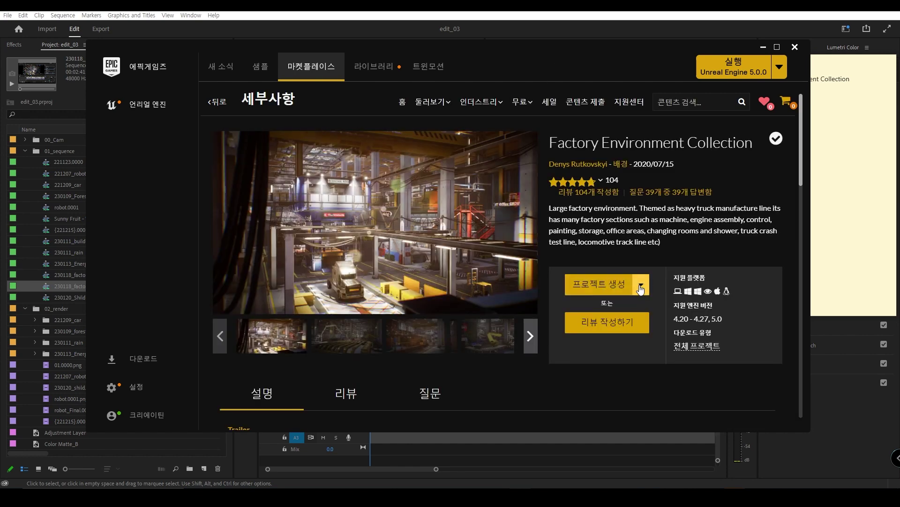
{"action": "left_click", "coordinate": [641, 286]}
{"action": "left_click", "coordinate": [641, 286]}
{"action": "mouse_move", "coordinate": [607, 182]}
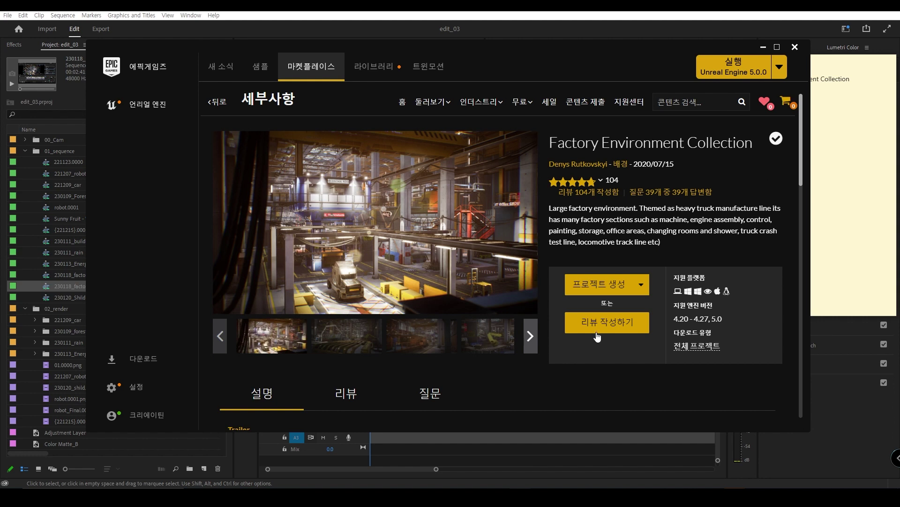
{"action": "mouse_move", "coordinate": [684, 349]}
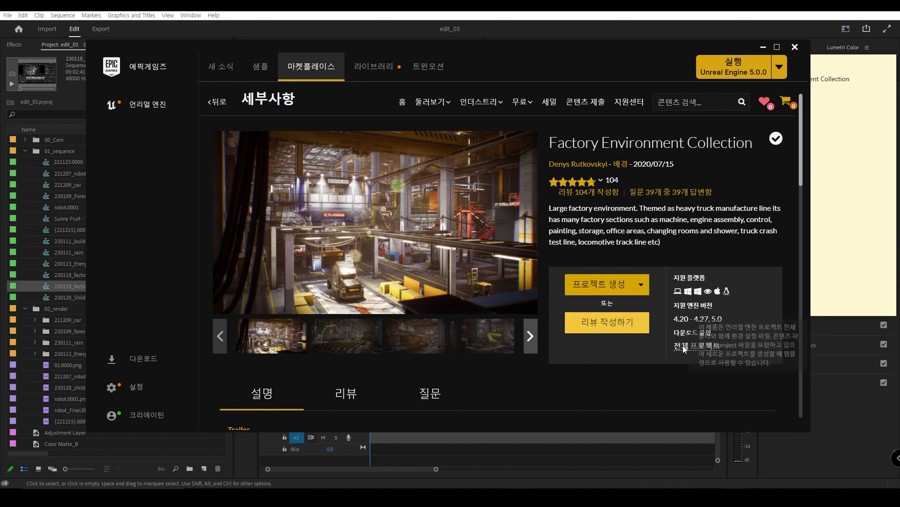
- Open the marketplace's free content listing and browse the available free assets
{"action": "left_click", "coordinate": [789, 106]}
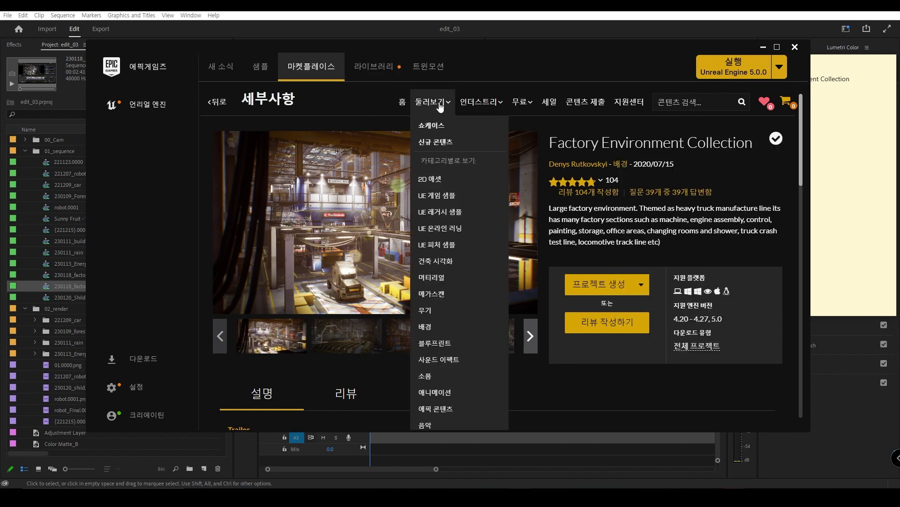
{"action": "left_click", "coordinate": [512, 109]}
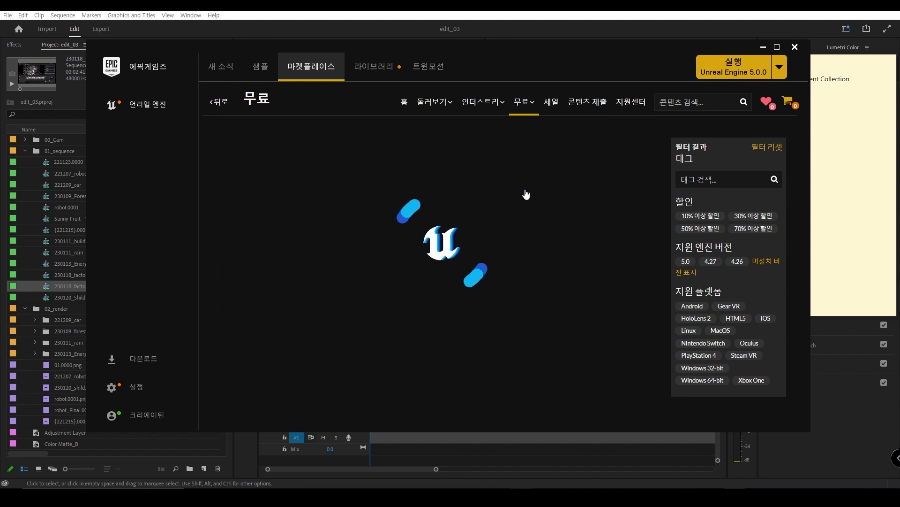
{"action": "scroll", "coordinate": [516, 234], "scroll_direction": "down", "scroll_amount": 4}
{"action": "scroll", "coordinate": [519, 267], "scroll_direction": "down", "scroll_amount": 5}
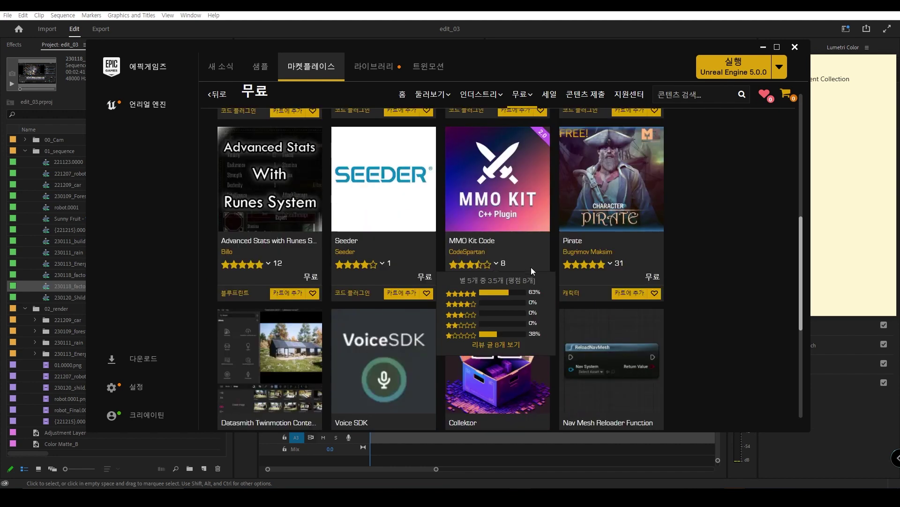
- Acquire the free Pirate character asset from its product page and open the library
{"action": "left_click", "coordinate": [599, 170]}
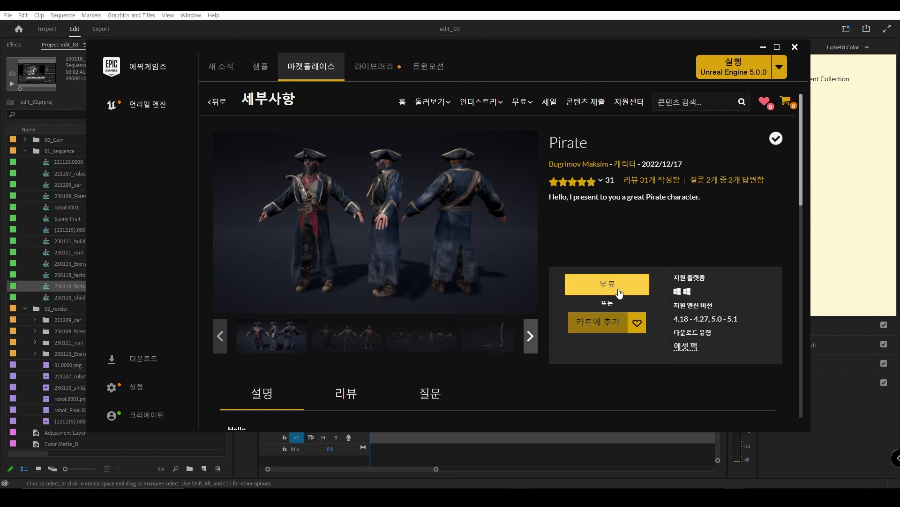
{"action": "left_click", "coordinate": [618, 291]}
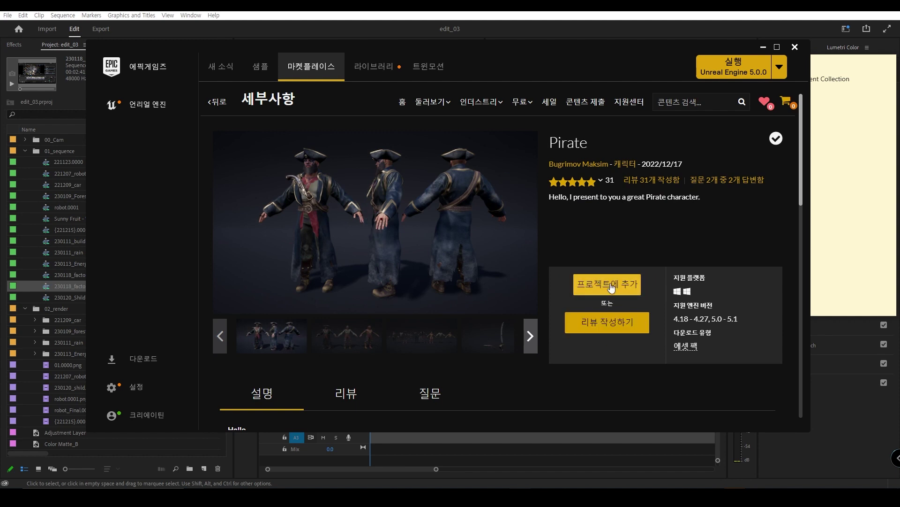
{"action": "left_click", "coordinate": [374, 66]}
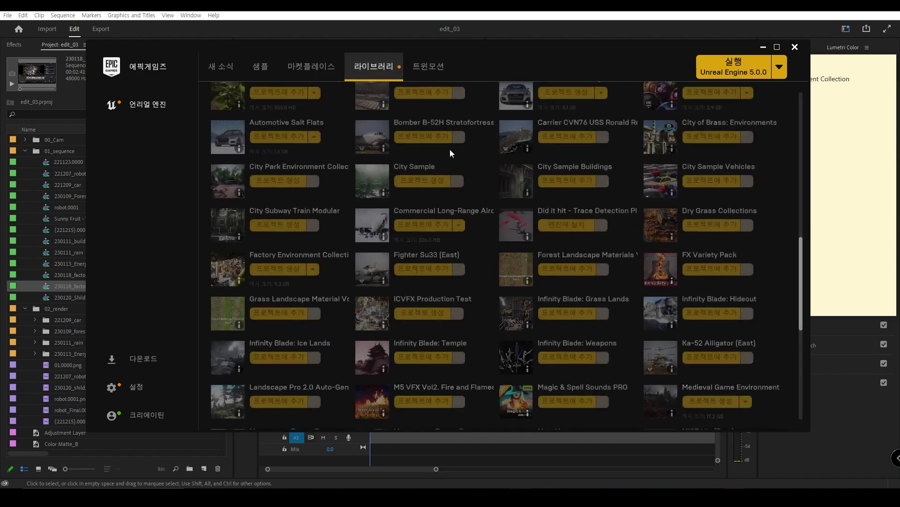
- Browse the library vault to check the acquired assets, including the Pirate asset
{"action": "scroll", "coordinate": [502, 216], "scroll_direction": "down", "scroll_amount": 3}
{"action": "scroll", "coordinate": [505, 227], "scroll_direction": "up", "scroll_amount": 10}
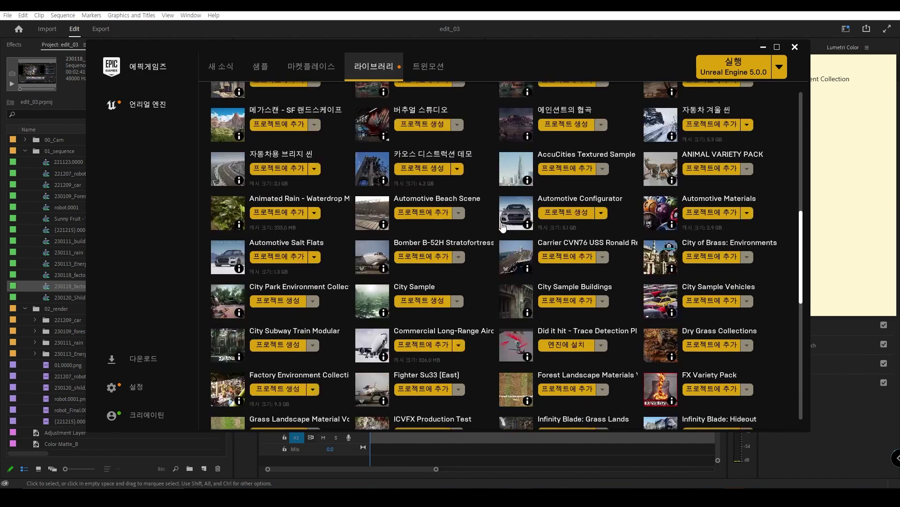
{"action": "scroll", "coordinate": [497, 226], "scroll_direction": "down", "scroll_amount": 10}
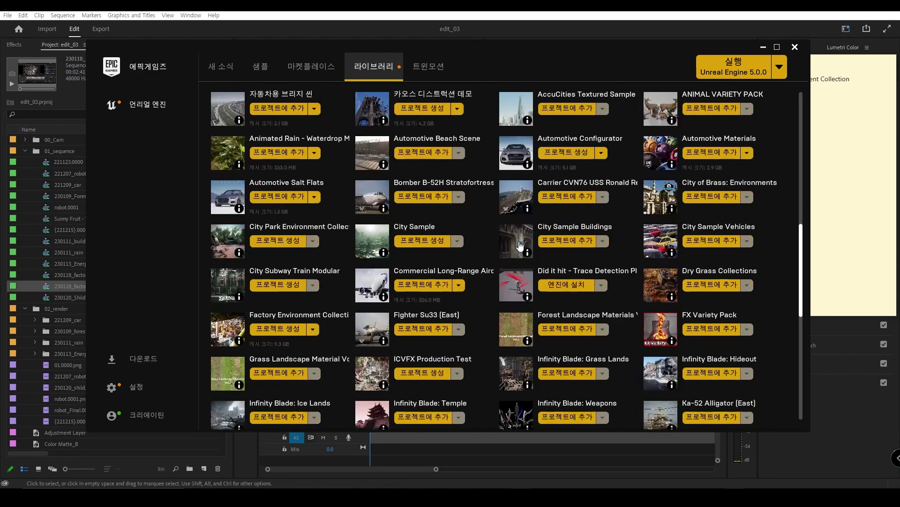
{"action": "scroll", "coordinate": [482, 245], "scroll_direction": "down", "scroll_amount": 6}
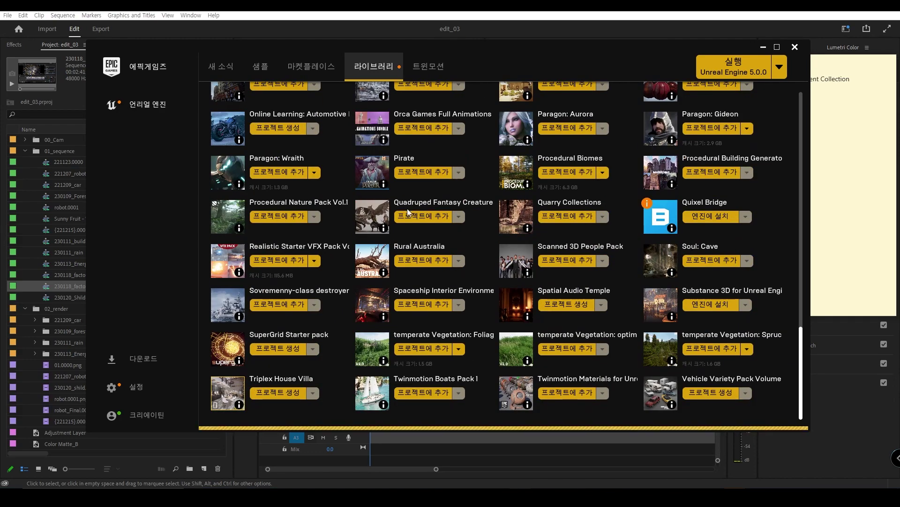
{"action": "left_click", "coordinate": [311, 66]}
{"action": "left_click", "coordinate": [376, 68]}
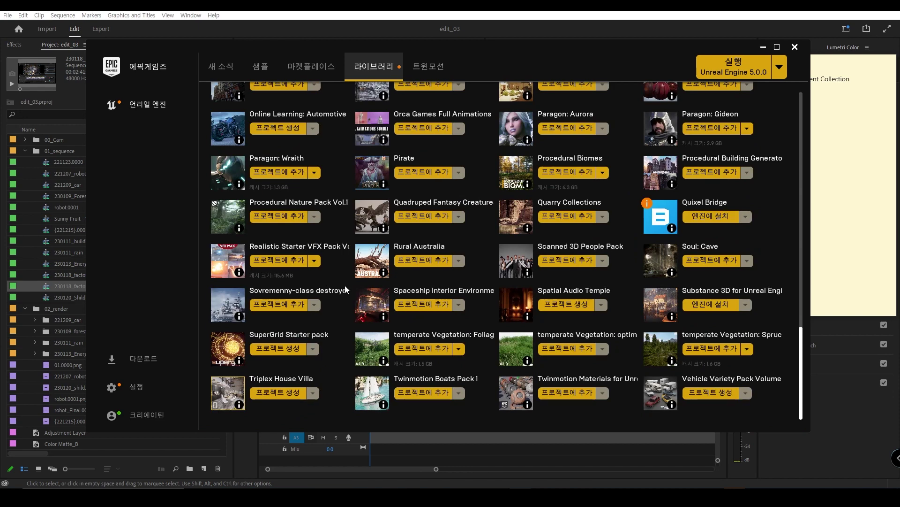
{"action": "scroll", "coordinate": [347, 289], "scroll_direction": "up", "scroll_amount": 1}
- Move the launcher aside to uncover the sticky note and look through the vault assets for the Factory Environment Collection
{"action": "left_click_drag", "start_coordinate": [520, 52], "coordinate": [466, 46]}
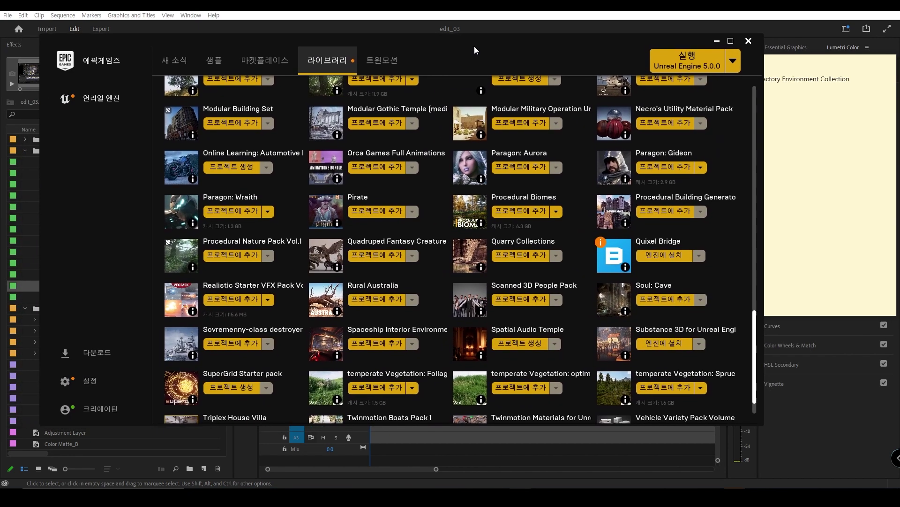
{"action": "scroll", "coordinate": [472, 200], "scroll_direction": "up", "scroll_amount": 1}
{"action": "scroll", "coordinate": [466, 217], "scroll_direction": "down", "scroll_amount": 2}
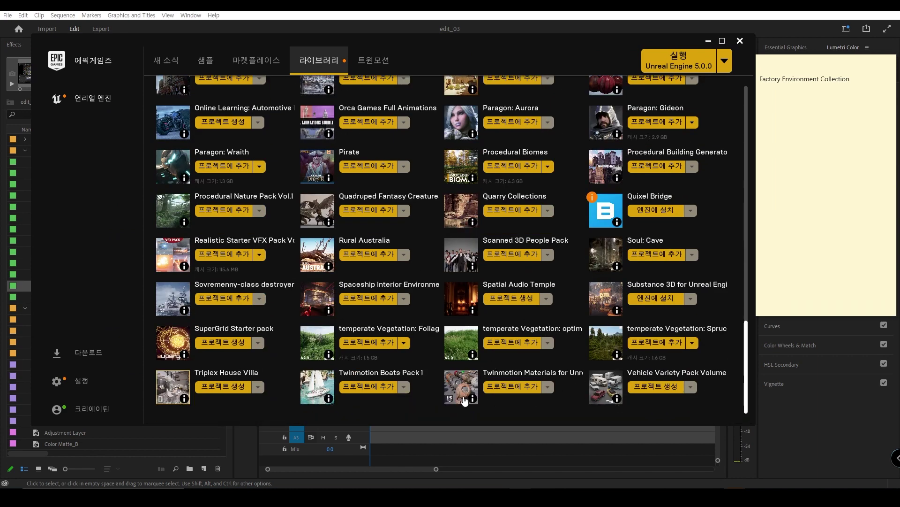
{"action": "scroll", "coordinate": [294, 376], "scroll_direction": "up", "scroll_amount": 1}
{"action": "scroll", "coordinate": [294, 372], "scroll_direction": "up", "scroll_amount": 2}
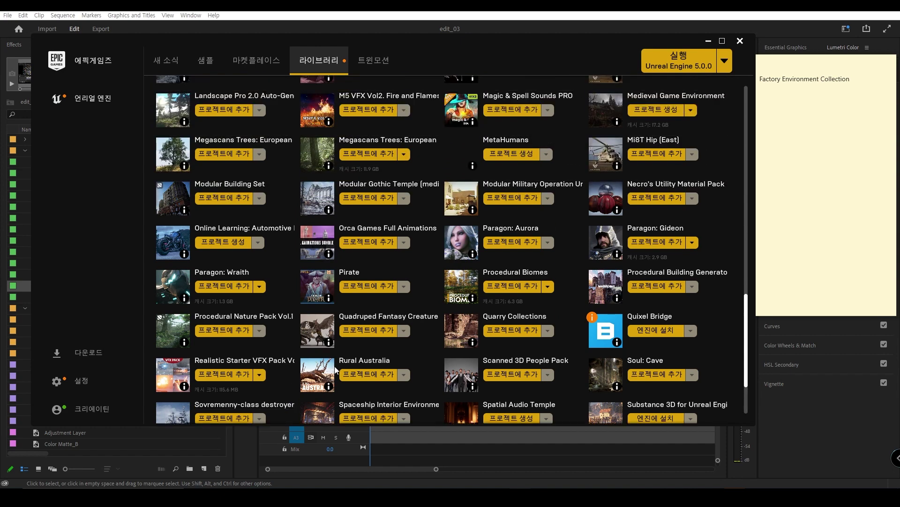
{"action": "scroll", "coordinate": [405, 344], "scroll_direction": "up", "scroll_amount": 1}
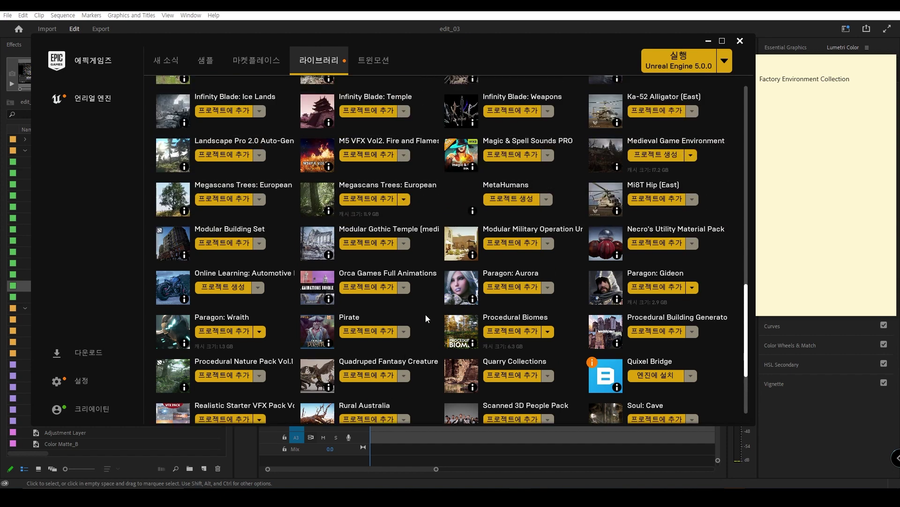
{"action": "scroll", "coordinate": [426, 315], "scroll_direction": "up", "scroll_amount": 4}
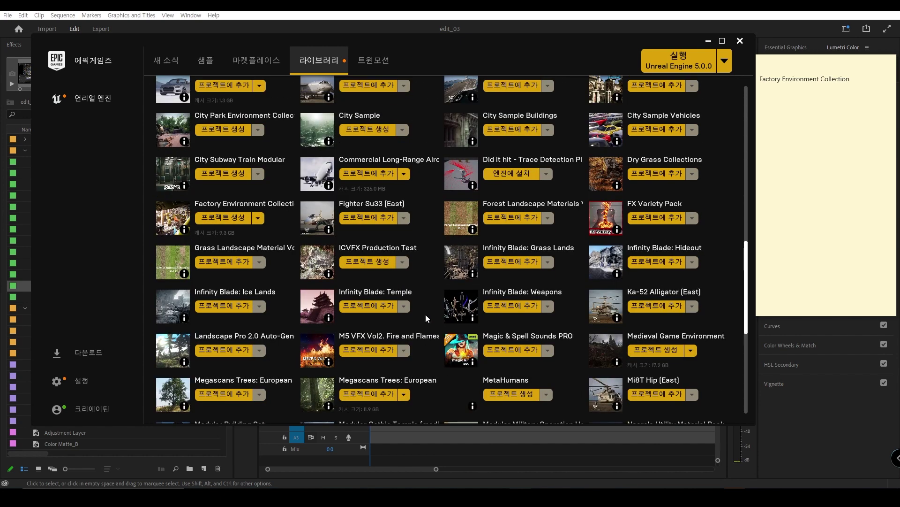
{"action": "scroll", "coordinate": [426, 318], "scroll_direction": "up", "scroll_amount": 5}
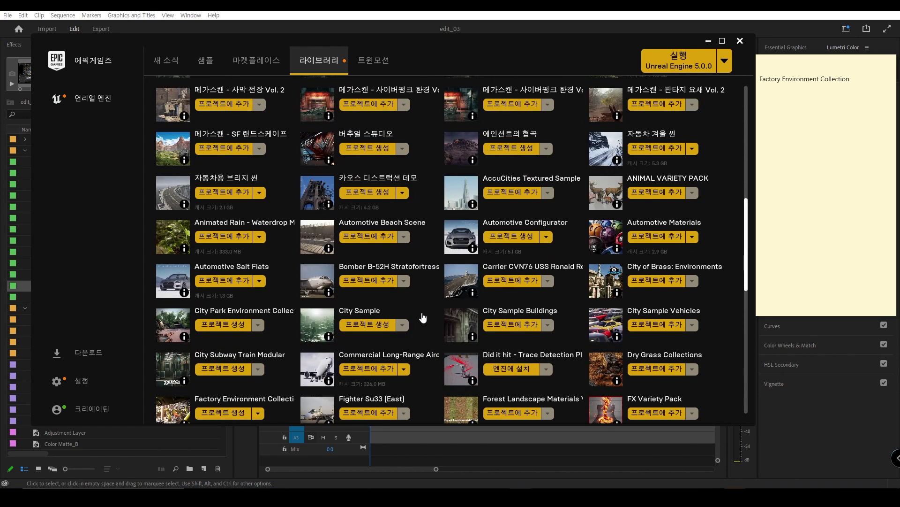
{"action": "scroll", "coordinate": [422, 315], "scroll_direction": "up", "scroll_amount": 2}
{"action": "scroll", "coordinate": [426, 315], "scroll_direction": "down", "scroll_amount": 4}
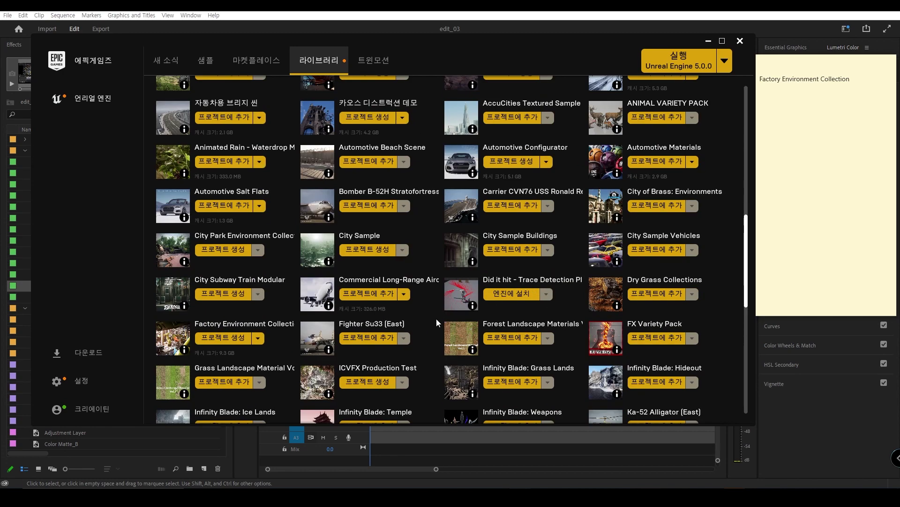
{"action": "scroll", "coordinate": [436, 318], "scroll_direction": "down", "scroll_amount": 8}
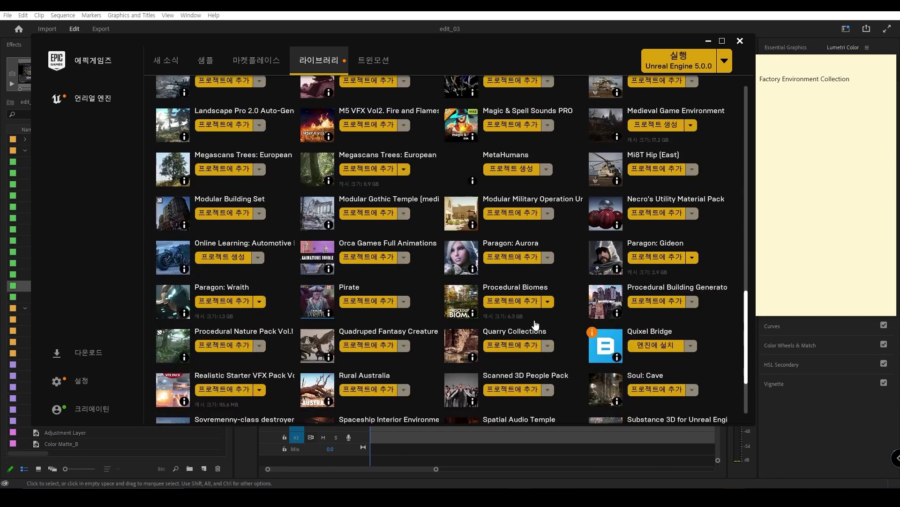
{"action": "scroll", "coordinate": [536, 325], "scroll_direction": "down", "scroll_amount": 3}
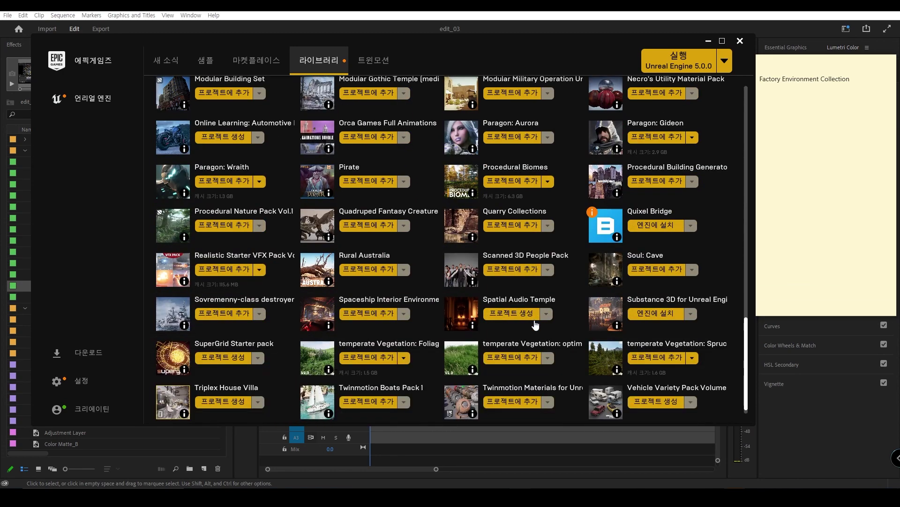
{"action": "scroll", "coordinate": [537, 325], "scroll_direction": "down", "scroll_amount": 1}
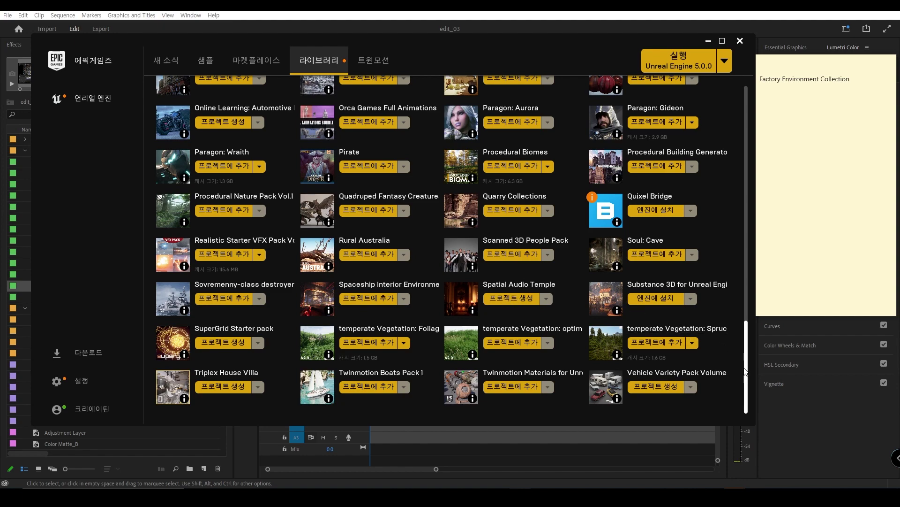
- Search the library vault for "Factory Environment Collection"
{"action": "left_click_drag", "start_coordinate": [747, 371], "coordinate": [737, 208]}
{"action": "left_click", "coordinate": [644, 274]}
{"action": "type", "text": "Factory Environment Collection"}
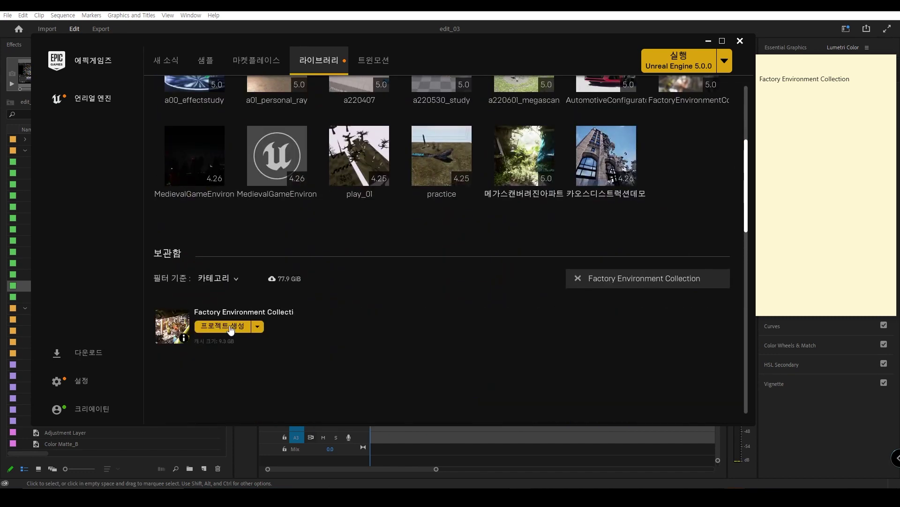
- Start creating a project from the Factory Environment Collection and copy the path of the unreal work folder in File Explorer
{"action": "left_click", "coordinate": [257, 327]}
{"action": "left_click", "coordinate": [235, 328]}
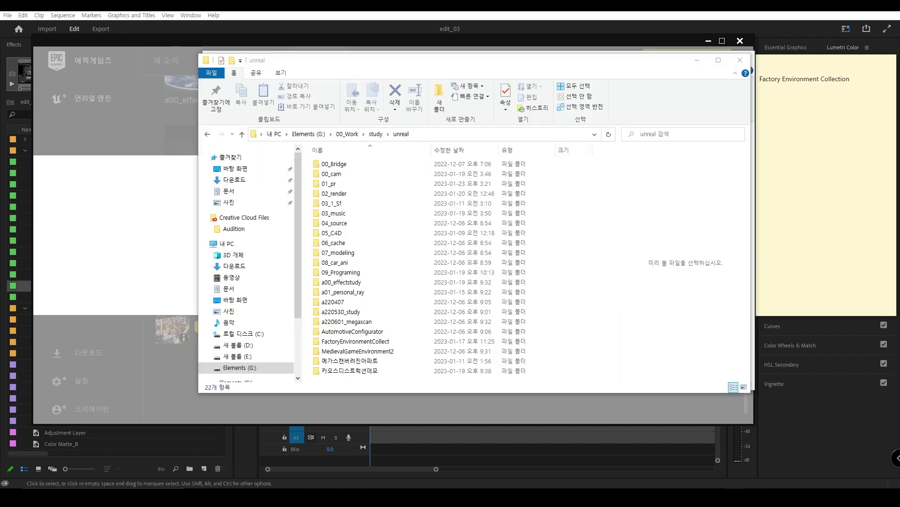
{"action": "left_click", "coordinate": [609, 197]}
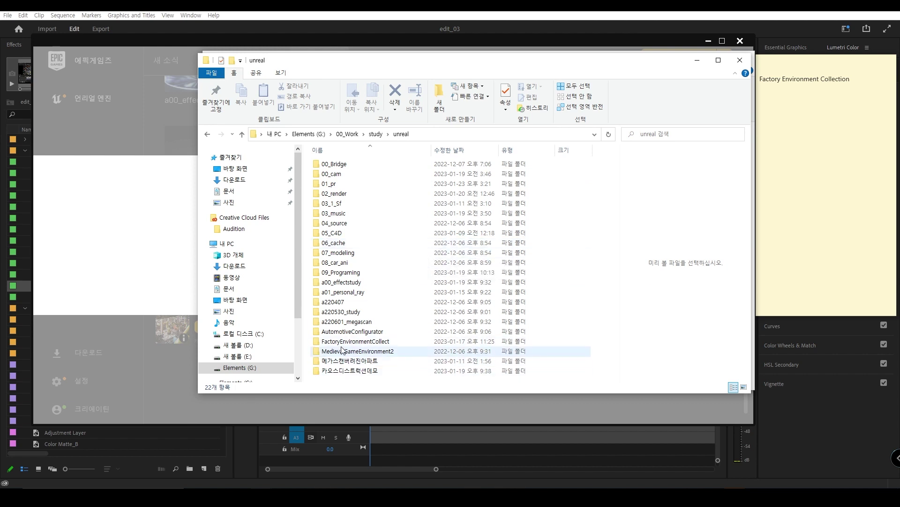
{"action": "left_click", "coordinate": [359, 343]}
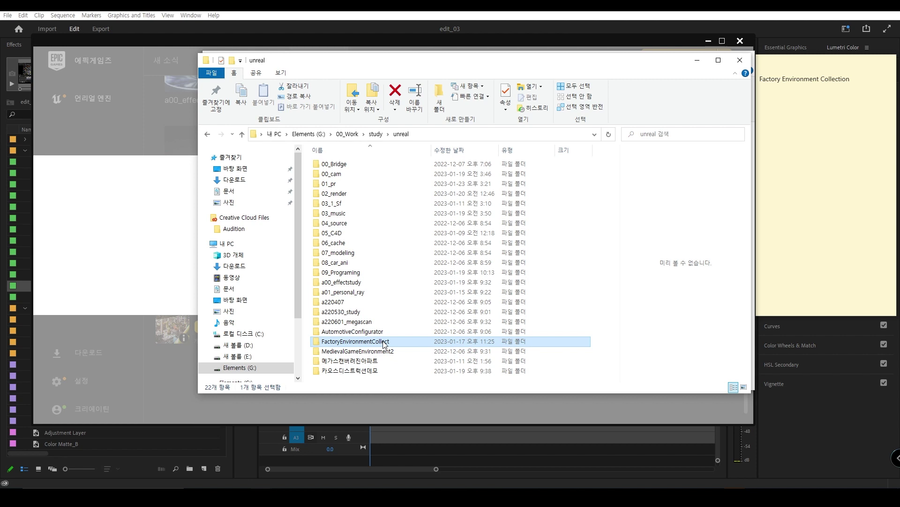
{"action": "left_click", "coordinate": [471, 136]}
{"action": "left_click", "coordinate": [159, 242]}
- Try to set the new project's location to G:\00_Work\study\unreal, and decline the project creation
{"action": "left_click", "coordinate": [506, 221]}
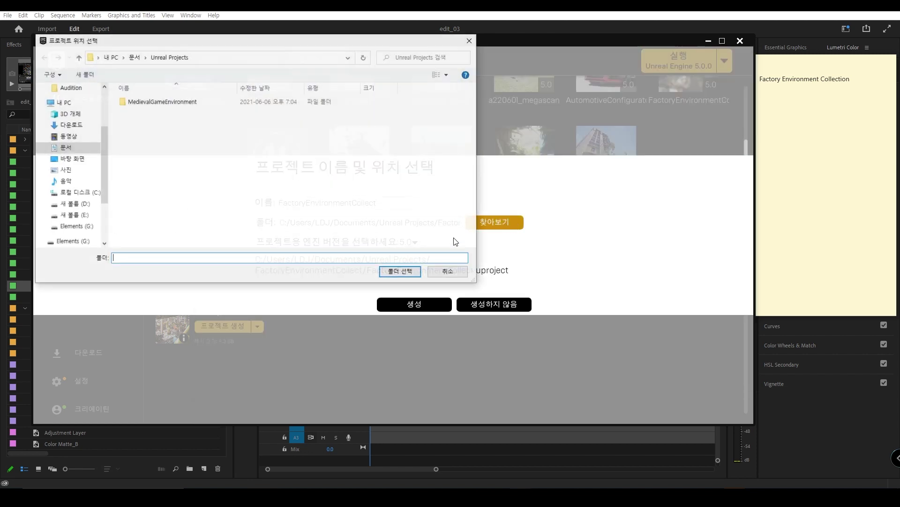
{"action": "left_click", "coordinate": [223, 57]}
{"action": "type", "text": "G:\\00_Work\\study\\unreal"}
{"action": "key", "text": "Return"}
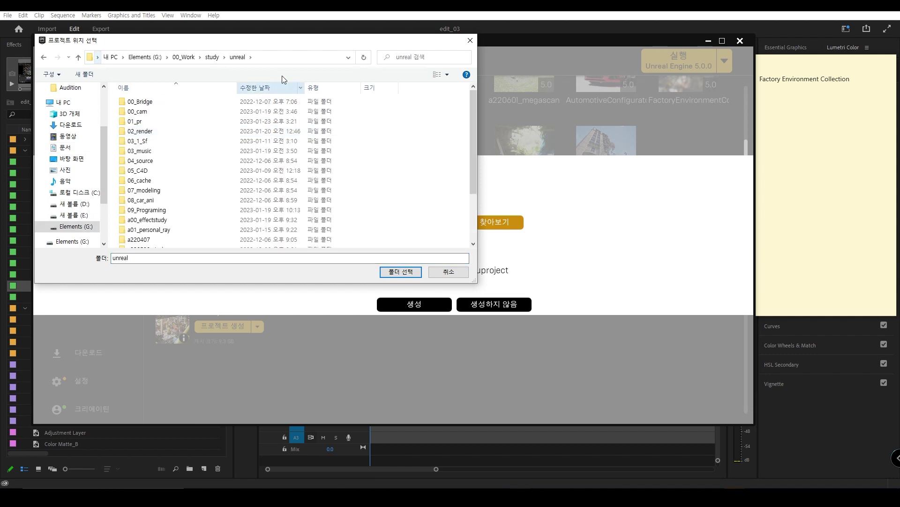
{"action": "left_click_drag", "start_coordinate": [275, 46], "coordinate": [304, 51]}
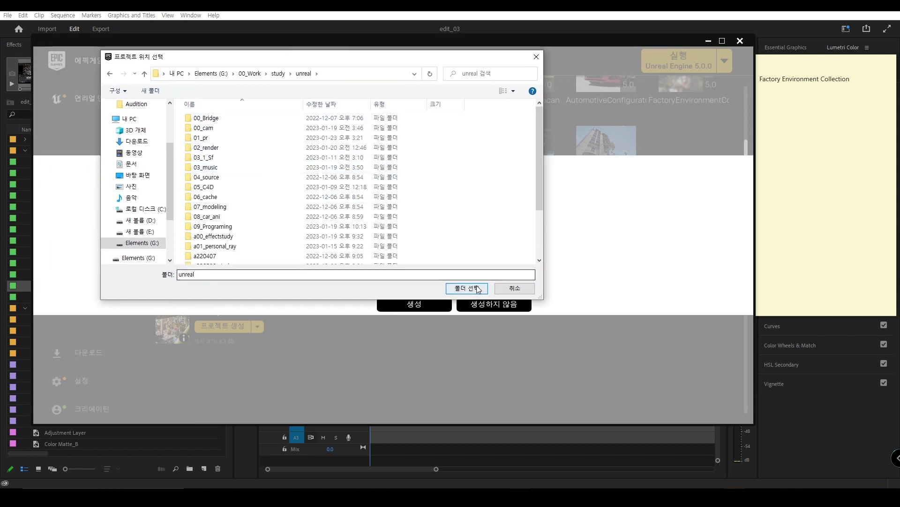
{"action": "left_click", "coordinate": [430, 277]}
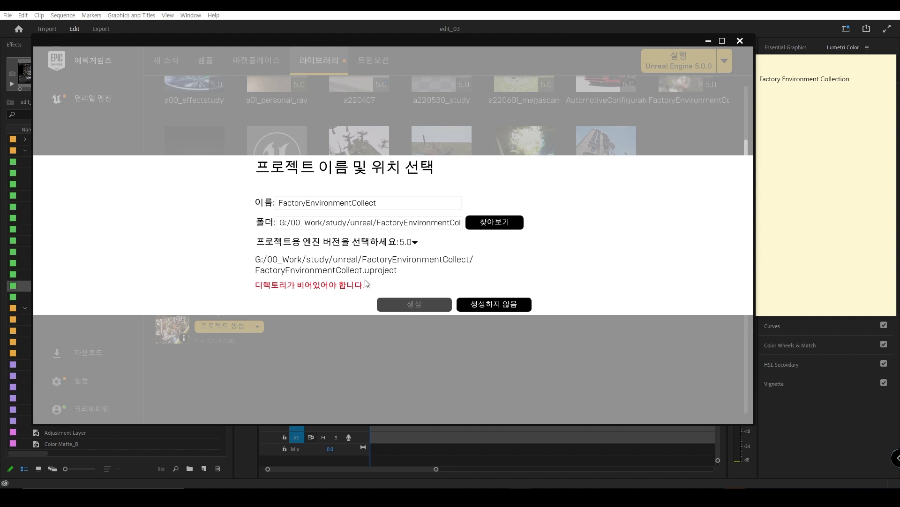
{"action": "left_click", "coordinate": [505, 303]}
- Open the existing FactoryEnvironmentCollect 5.0 project in Unreal Engine from the library's own projects
{"action": "scroll", "coordinate": [556, 299], "scroll_direction": "up", "scroll_amount": 3}
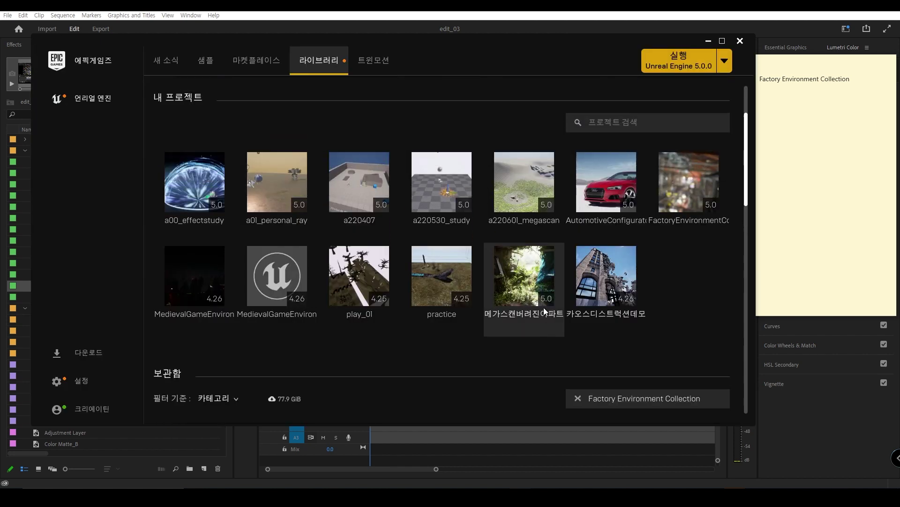
{"action": "scroll", "coordinate": [544, 307], "scroll_direction": "up", "scroll_amount": 1}
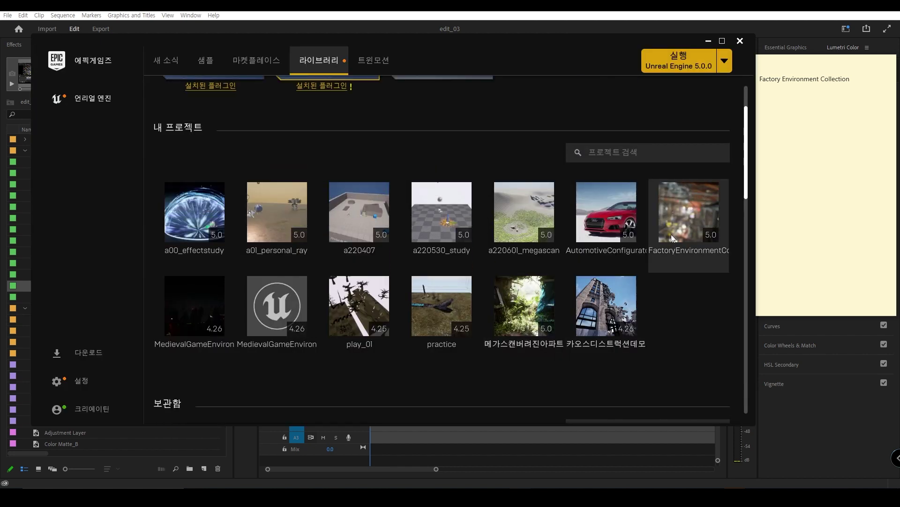
{"action": "double_click", "coordinate": [680, 207]}
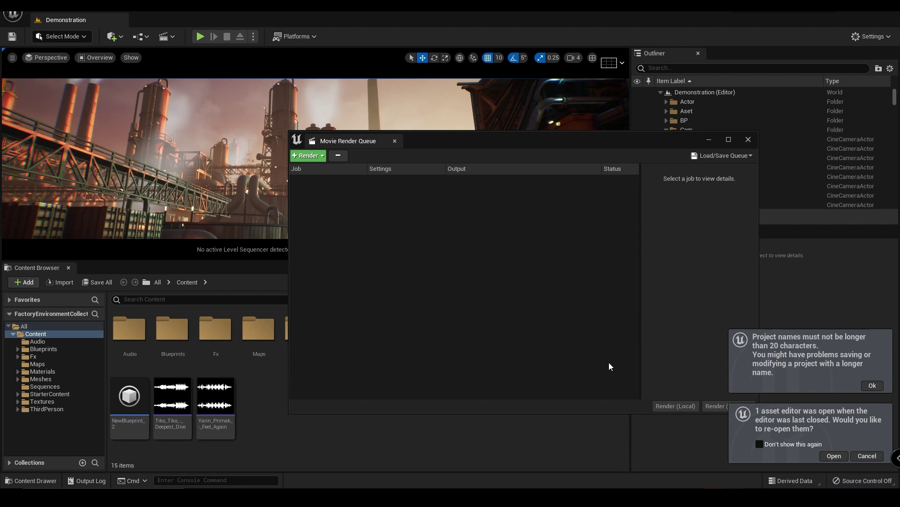
- Close the Movie Render Queue window, dismiss the project name length notice and decline re-opening the last asset editor
{"action": "left_click", "coordinate": [749, 139]}
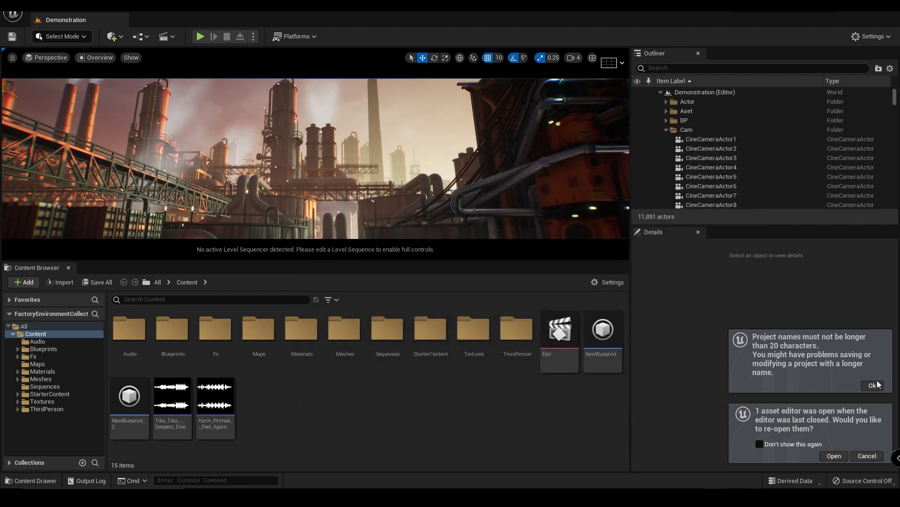
{"action": "left_click", "coordinate": [867, 385]}
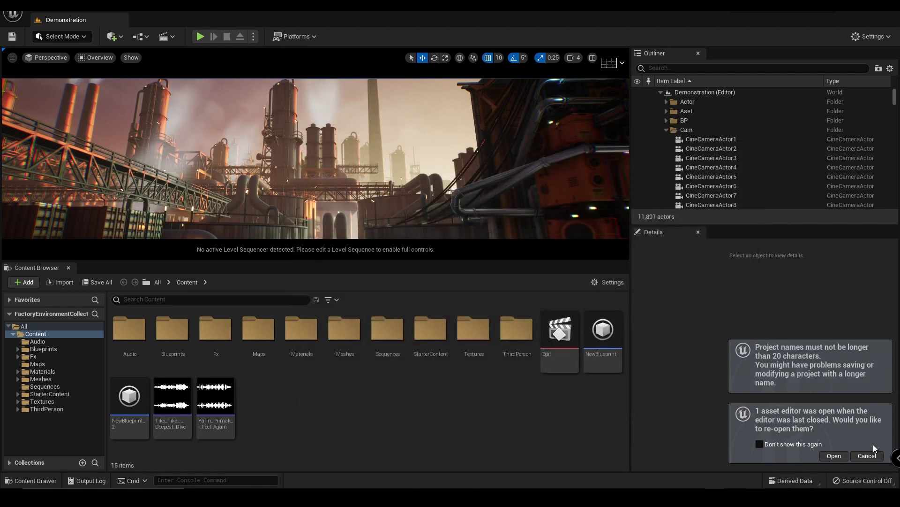
{"action": "left_click", "coordinate": [868, 456]}
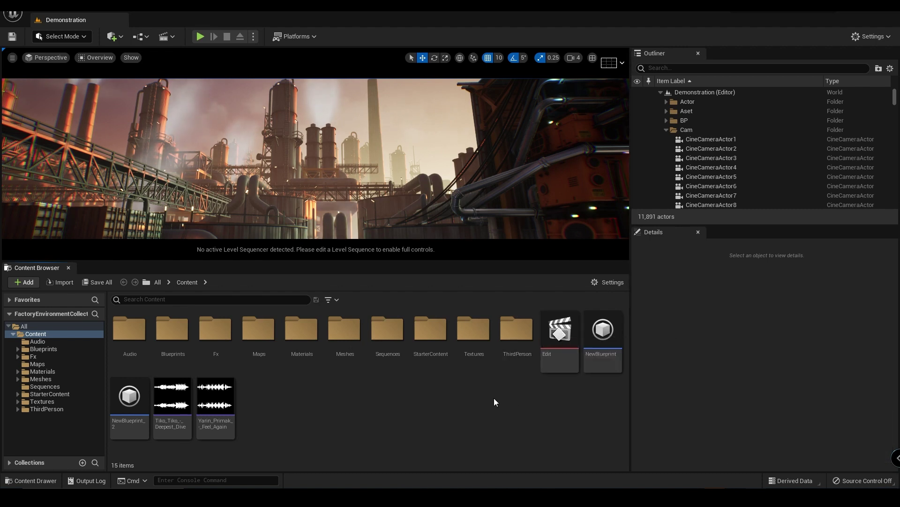
- Open the project's Maps content folder and select the Demonstration level
{"action": "mouse_move", "coordinate": [232, 397]}
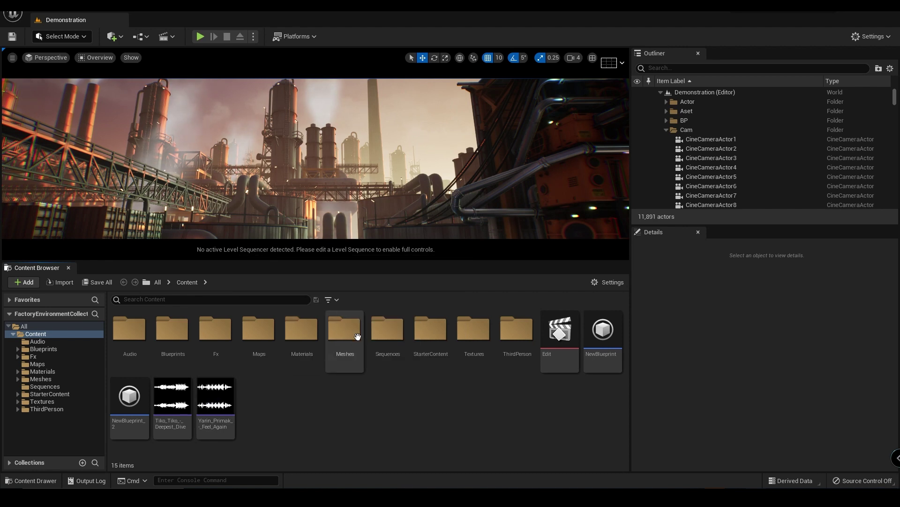
{"action": "left_click", "coordinate": [257, 338]}
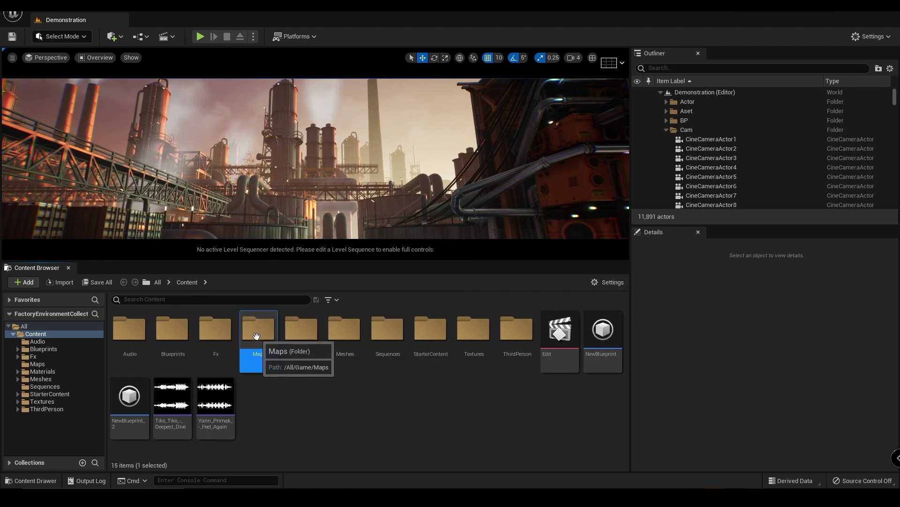
{"action": "double_click", "coordinate": [264, 366]}
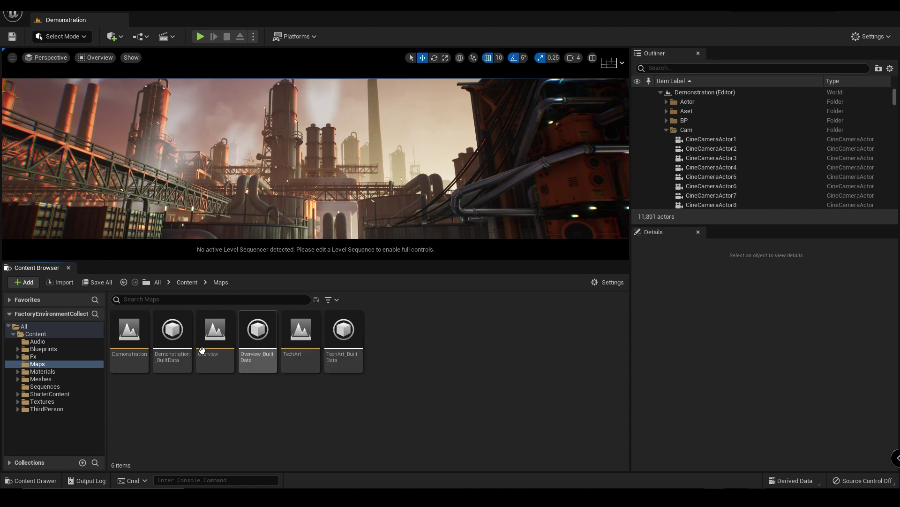
{"action": "left_click", "coordinate": [141, 335]}
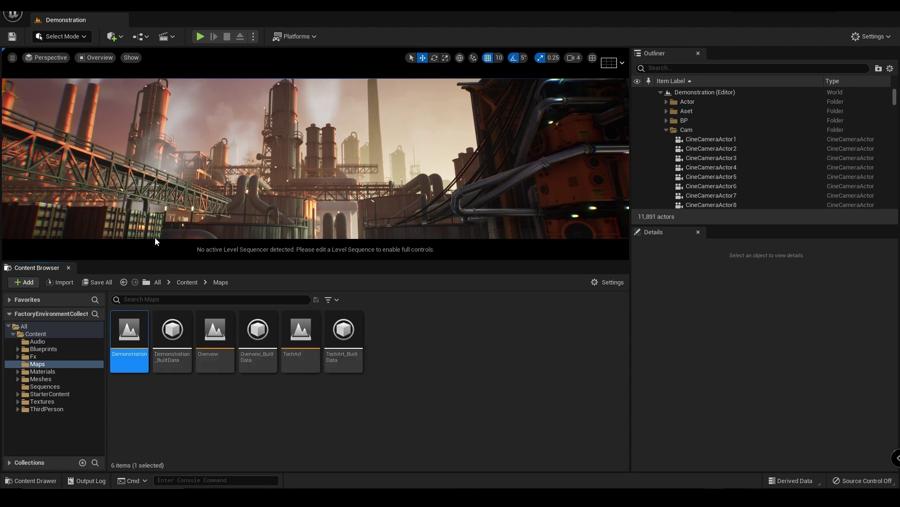
- Open the Overview level from the Maps folder and dismiss the message log
{"action": "left_click", "coordinate": [206, 424]}
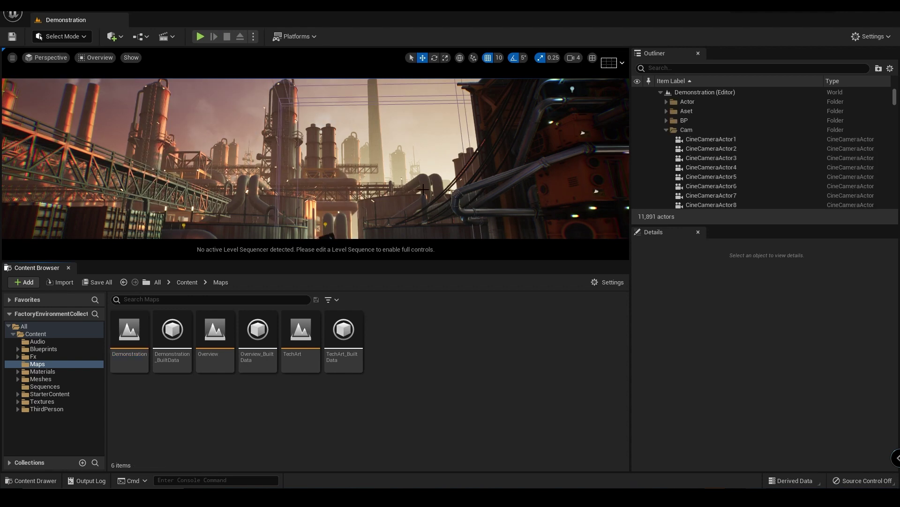
{"action": "double_click", "coordinate": [215, 335]}
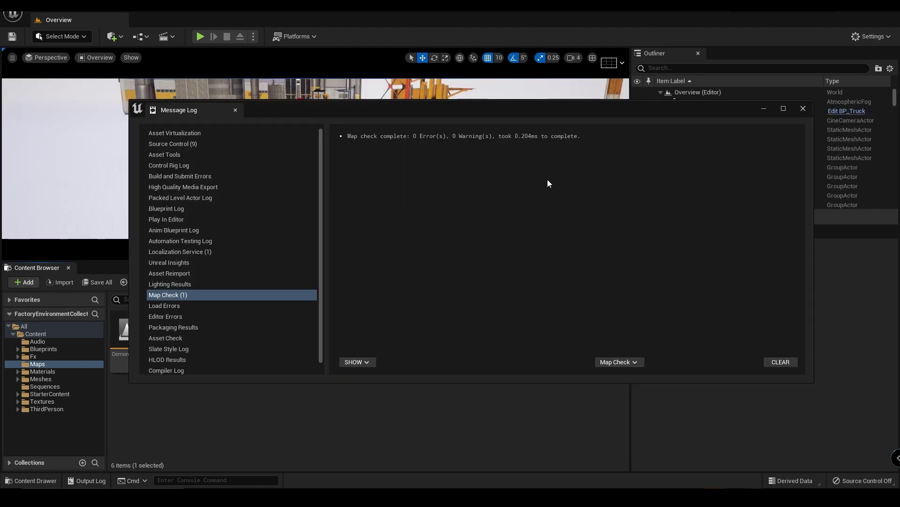
{"action": "left_click", "coordinate": [802, 109]}
- Examine the asset pack's models laid out in the Overview level, including the trains, metal beams, truck and floor stairs
{"action": "left_click", "coordinate": [333, 158]}
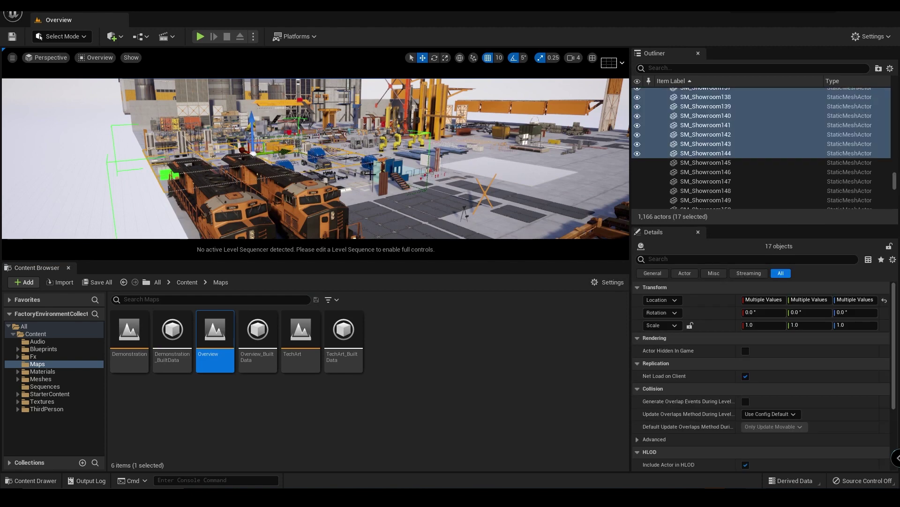
{"action": "right_click_drag", "start_coordinate": [333, 157], "coordinate": [247, 164]}
{"action": "left_click", "coordinate": [297, 174]}
{"action": "key", "text": "e"}
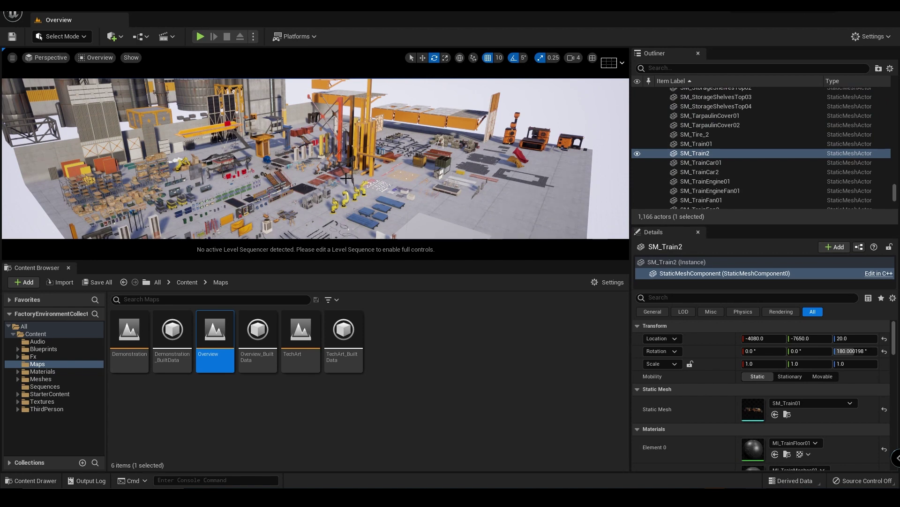
{"action": "left_click", "coordinate": [357, 131]}
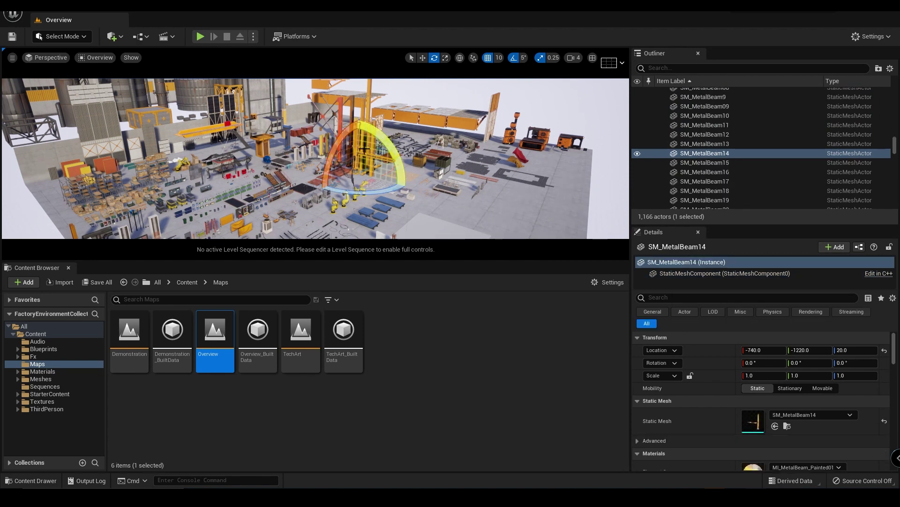
{"action": "left_click", "coordinate": [255, 220]}
{"action": "right_click_drag", "start_coordinate": [255, 220], "coordinate": [236, 219]}
{"action": "left_click", "coordinate": [263, 205]}
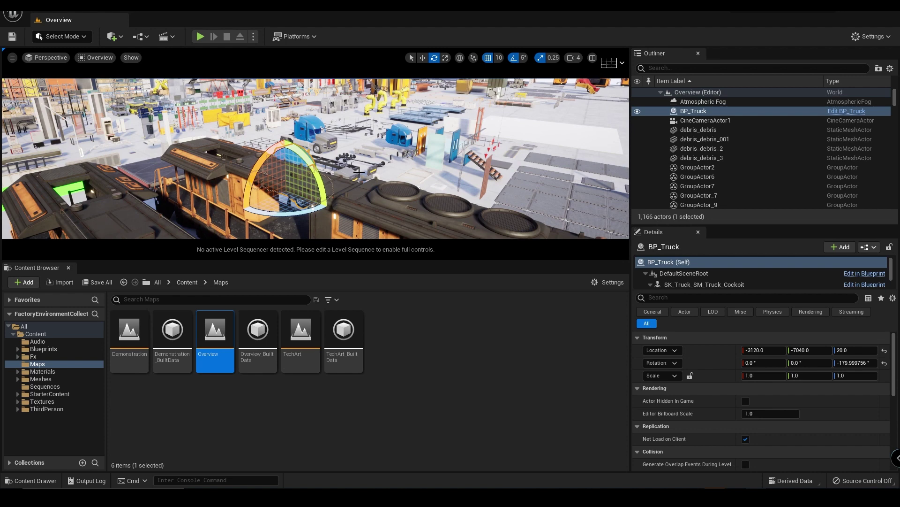
{"action": "left_click_drag", "start_coordinate": [358, 172], "coordinate": [371, 194], "text": "alt"}
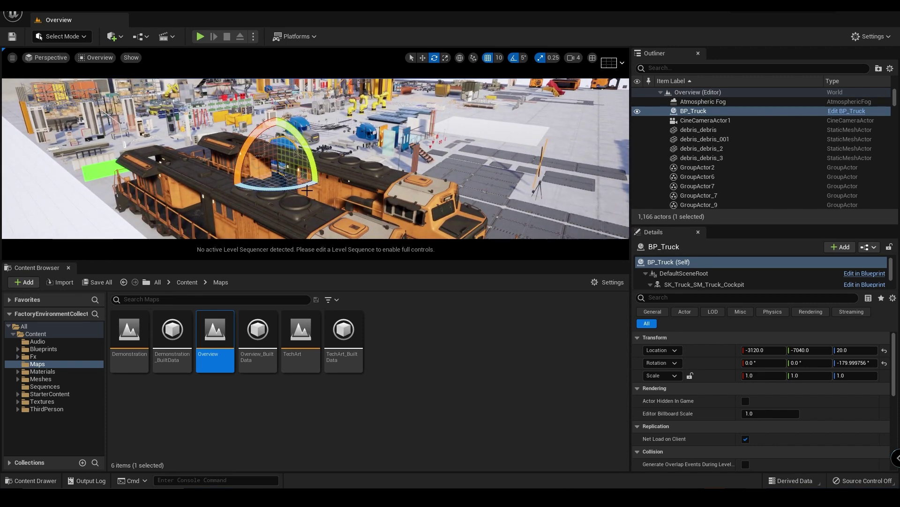
{"action": "left_click_drag", "start_coordinate": [306, 190], "coordinate": [315, 199], "text": "alt"}
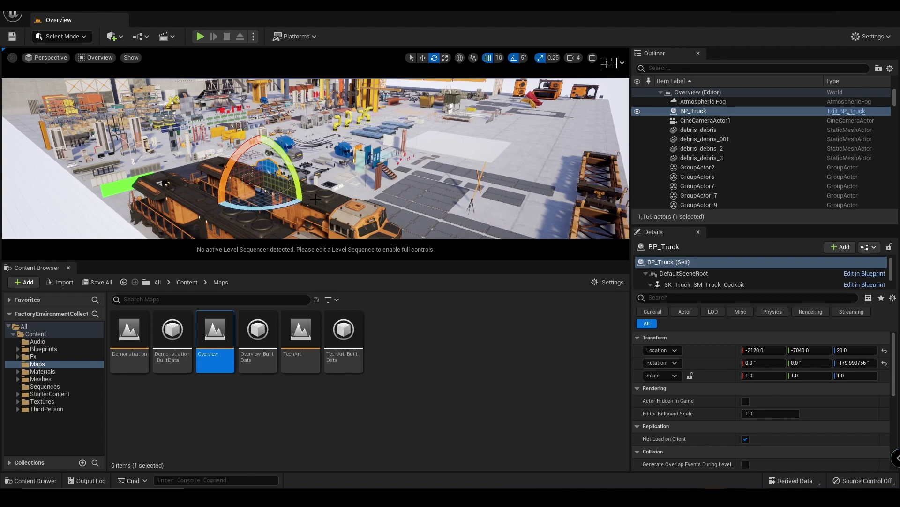
{"action": "left_click_drag", "start_coordinate": [316, 199], "coordinate": [354, 190], "text": "alt"}
{"action": "left_click", "coordinate": [348, 162]}
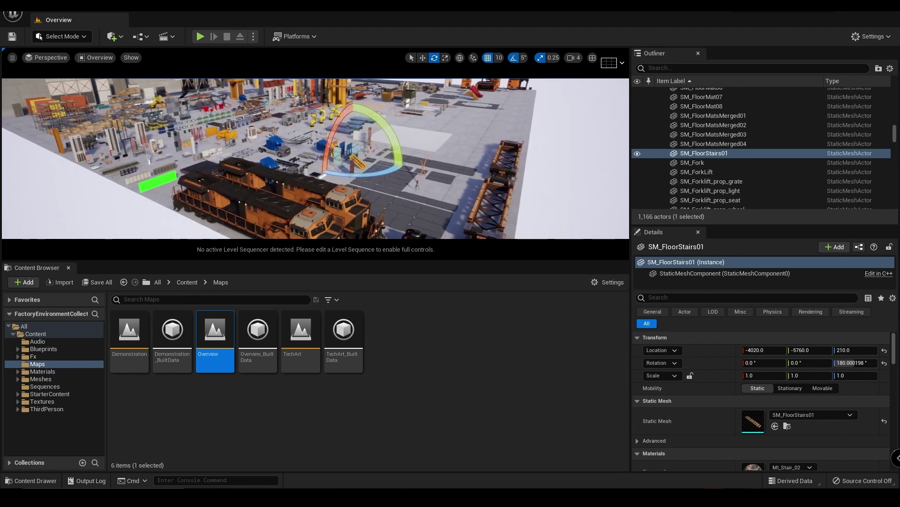
{"action": "left_click_drag", "start_coordinate": [350, 188], "coordinate": [334, 188], "text": "alt"}
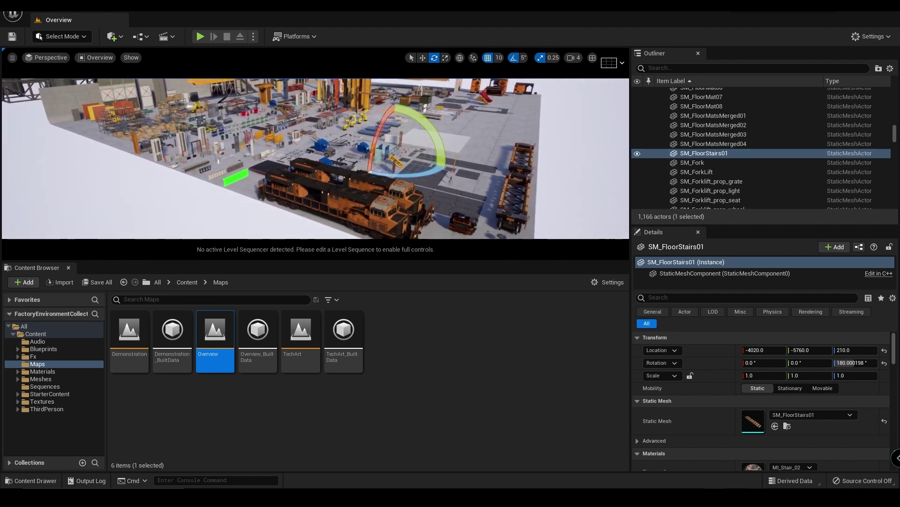
{"action": "scroll", "coordinate": [315, 159], "scroll_direction": "up", "scroll_amount": 5}
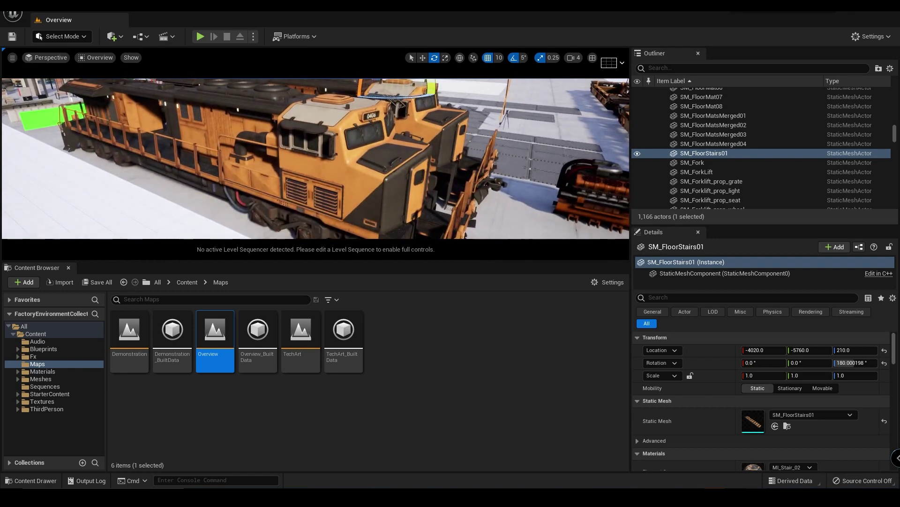
{"action": "key", "text": "f"}
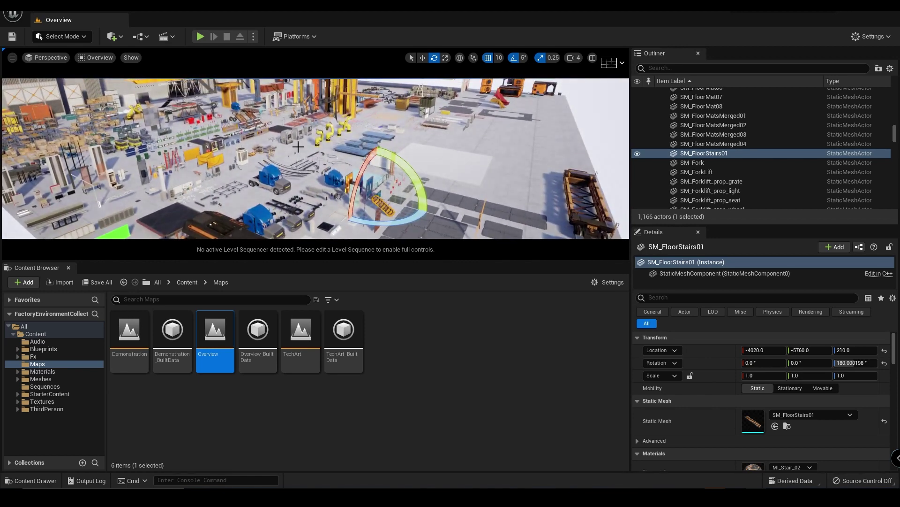
- Reopen the Demonstration level and open the Edit level sequence from the Content folder
{"action": "double_click", "coordinate": [123, 333]}
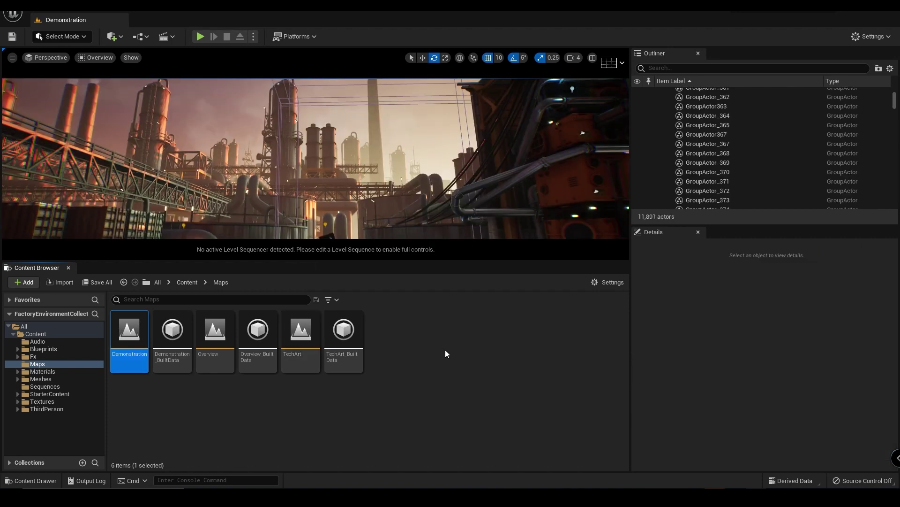
{"action": "left_click", "coordinate": [446, 349]}
{"action": "left_click", "coordinate": [35, 334]}
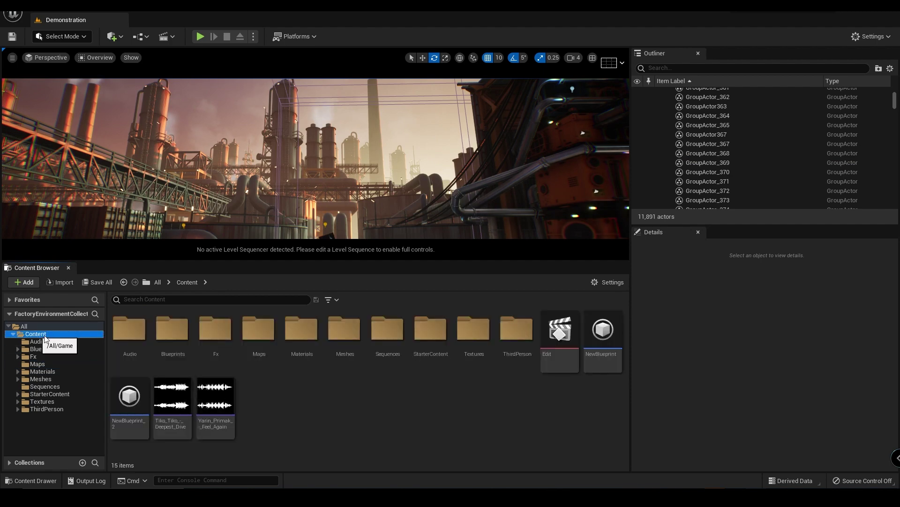
{"action": "left_click", "coordinate": [561, 322]}
{"action": "double_click", "coordinate": [561, 322]}
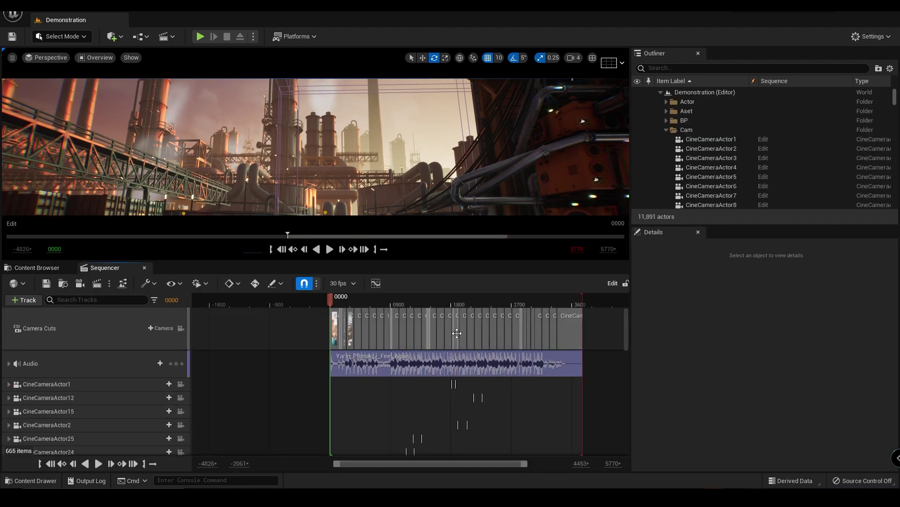
- Lock the viewport to the Camera Cuts track and play back the Edit sequence from its start
{"action": "scroll", "coordinate": [403, 421], "scroll_direction": "down", "scroll_amount": 3}
{"action": "scroll", "coordinate": [403, 420], "scroll_direction": "up", "scroll_amount": 2}
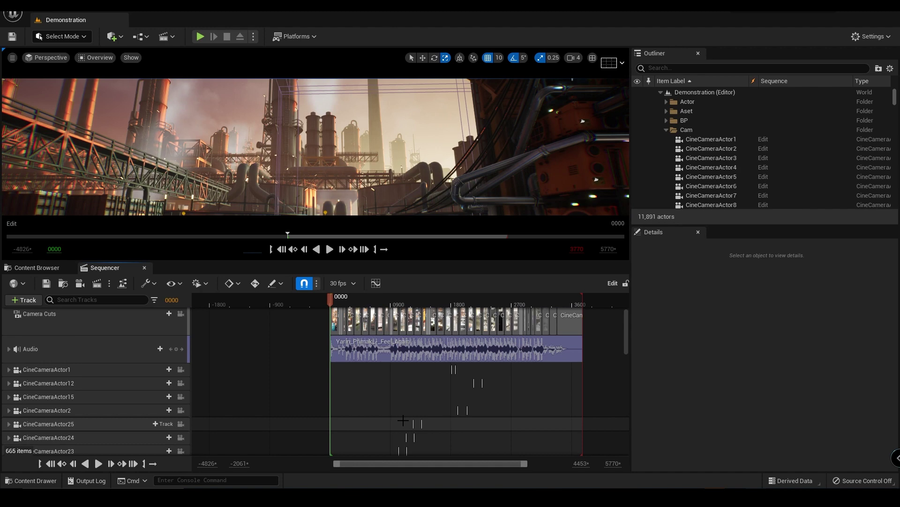
{"action": "left_click", "coordinate": [333, 304]}
{"action": "left_click_drag", "start_coordinate": [333, 302], "coordinate": [334, 304]}
{"action": "scroll", "coordinate": [209, 364], "scroll_direction": "up", "scroll_amount": 1}
{"action": "left_click", "coordinate": [181, 328]}
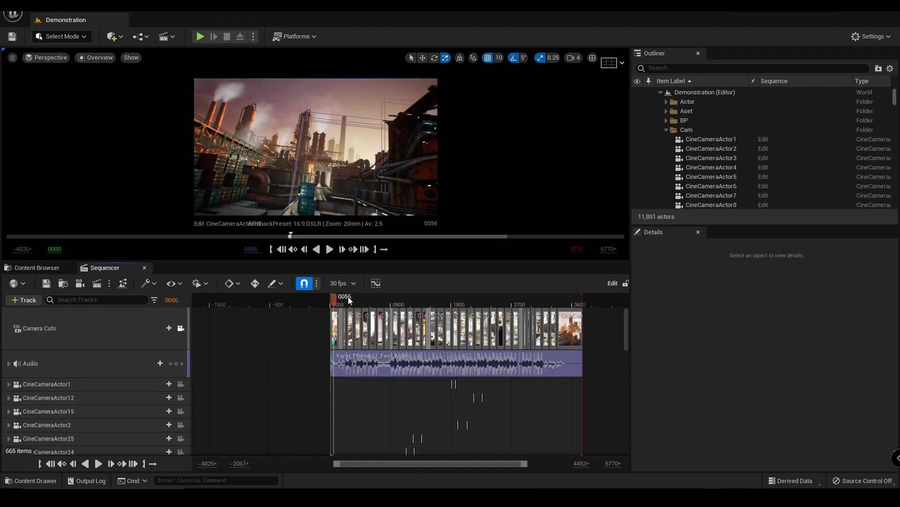
{"action": "left_click", "coordinate": [331, 299]}
{"action": "key", "text": "space"}
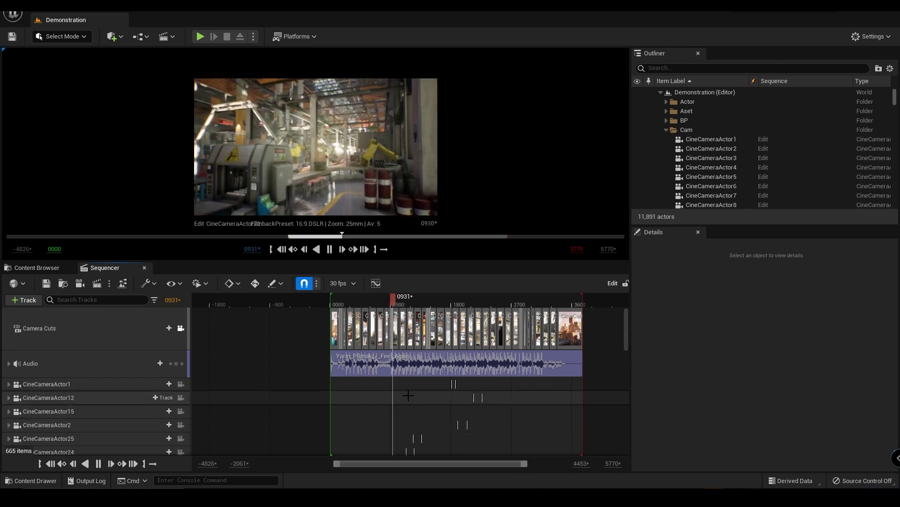
{"action": "scroll", "coordinate": [408, 395], "scroll_direction": "down", "scroll_amount": 3}
{"action": "scroll", "coordinate": [409, 399], "scroll_direction": "up", "scroll_amount": 3}
{"action": "key", "text": "space"}
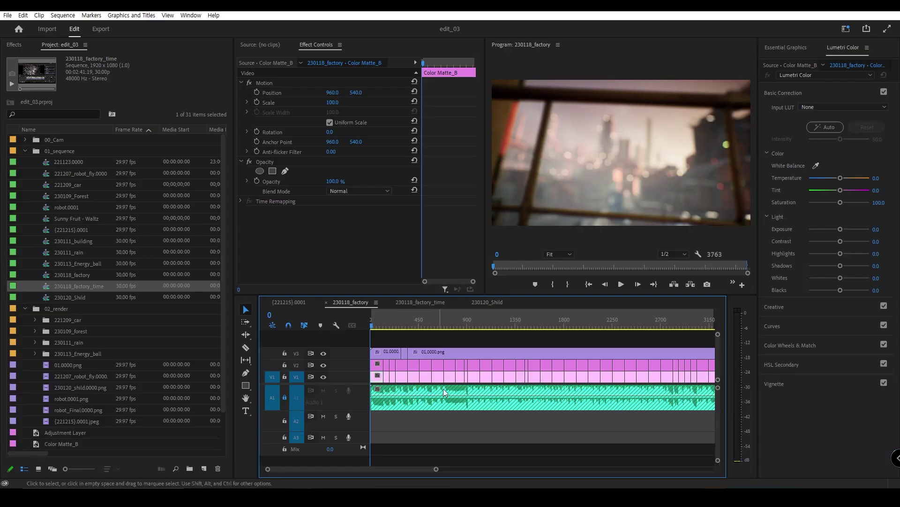
- Switch to Premiere Pro and review the clip cuts against the music in the 230118_factory sequence
{"action": "left_click", "coordinate": [446, 435]}
{"action": "scroll", "coordinate": [403, 419], "scroll_direction": "up", "scroll_amount": 4, "text": "alt"}
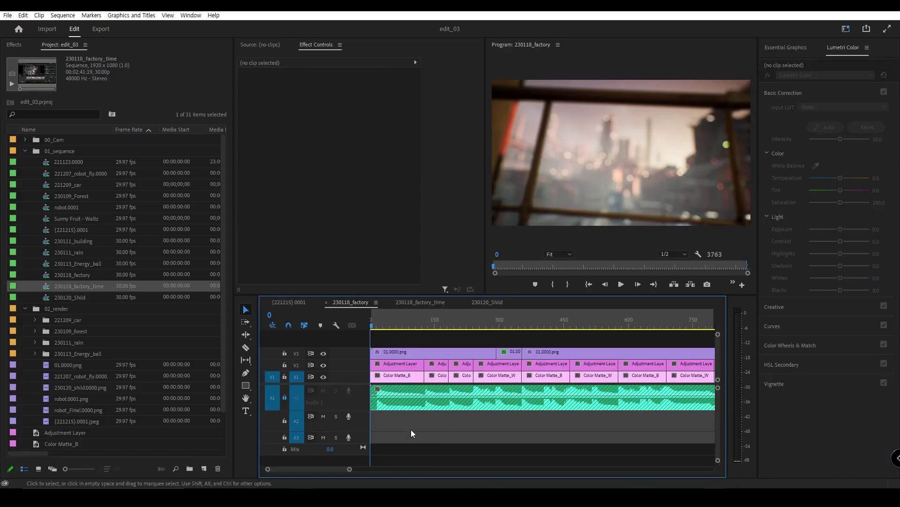
{"action": "key", "text": "space"}
{"action": "left_click_drag", "start_coordinate": [415, 328], "coordinate": [436, 327]}
{"action": "scroll", "coordinate": [435, 379], "scroll_direction": "down", "scroll_amount": 2, "text": "alt"}
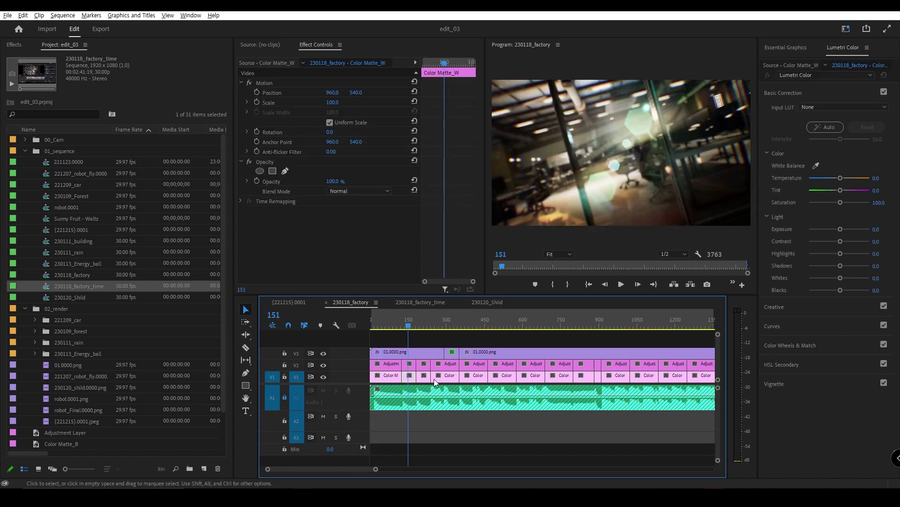
{"action": "scroll", "coordinate": [421, 382], "scroll_direction": "down", "scroll_amount": 5, "text": "alt"}
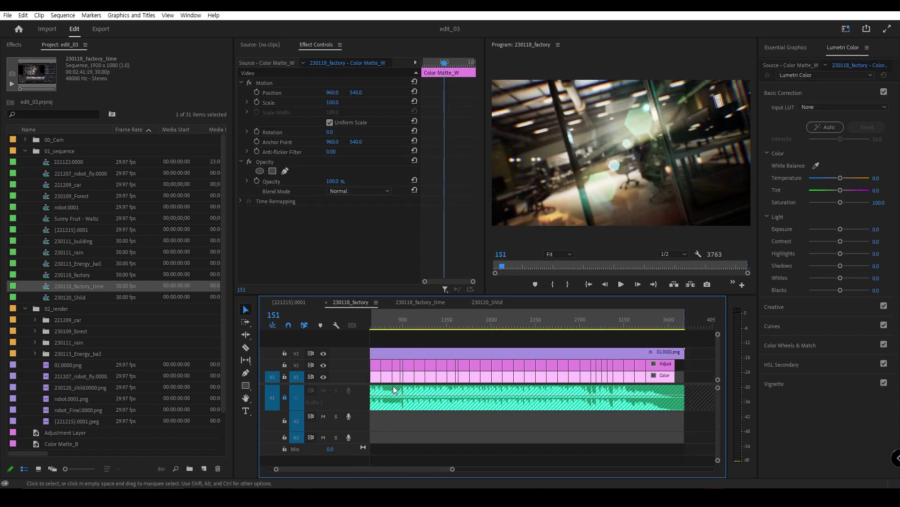
{"action": "scroll", "coordinate": [393, 385], "scroll_direction": "down", "scroll_amount": 2, "text": "alt"}
{"action": "left_click_drag", "start_coordinate": [445, 320], "coordinate": [537, 320]}
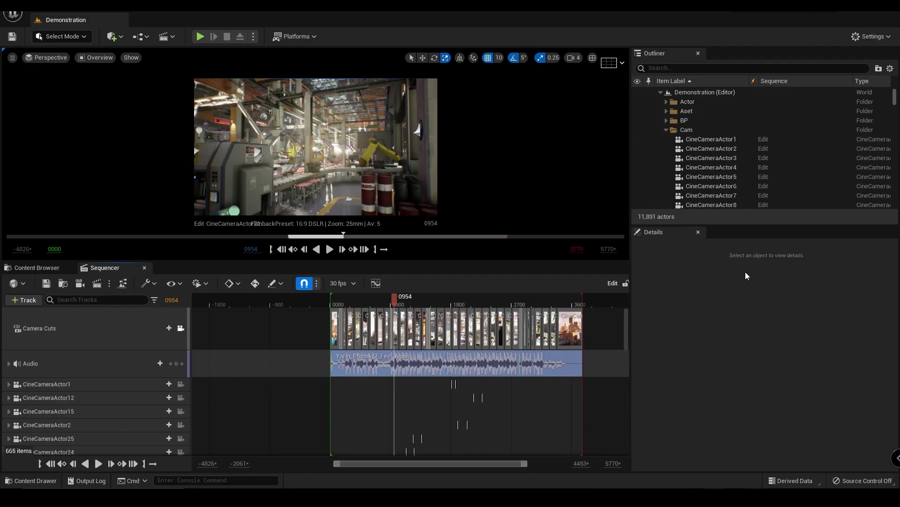
- Switch back to Unreal Engine, create a level sequence named Edit_02 in the Content folder and open it
{"action": "scroll", "coordinate": [762, 159], "scroll_direction": "down", "scroll_amount": 10}
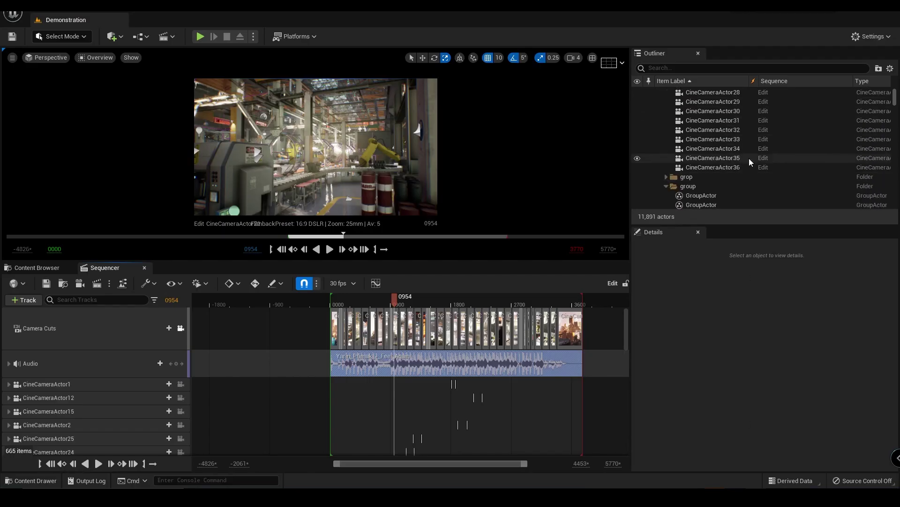
{"action": "left_click", "coordinate": [37, 267]}
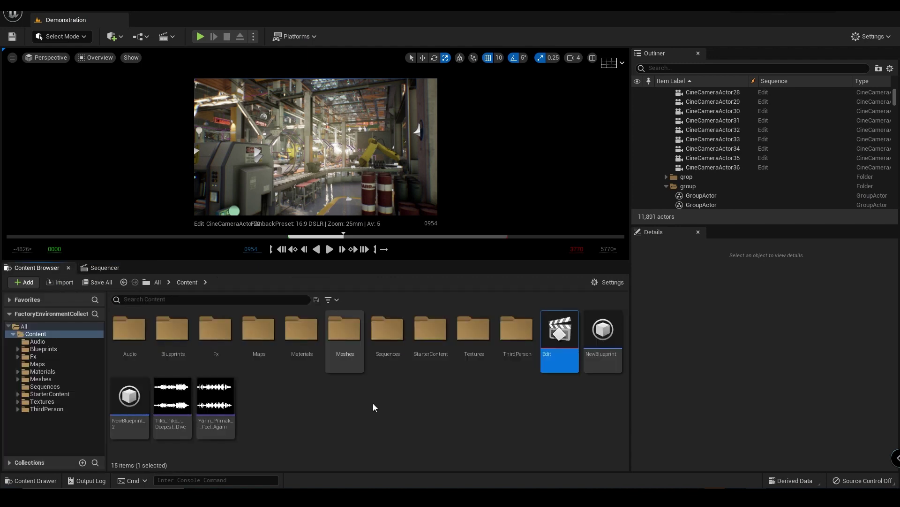
{"action": "left_click", "coordinate": [372, 404]}
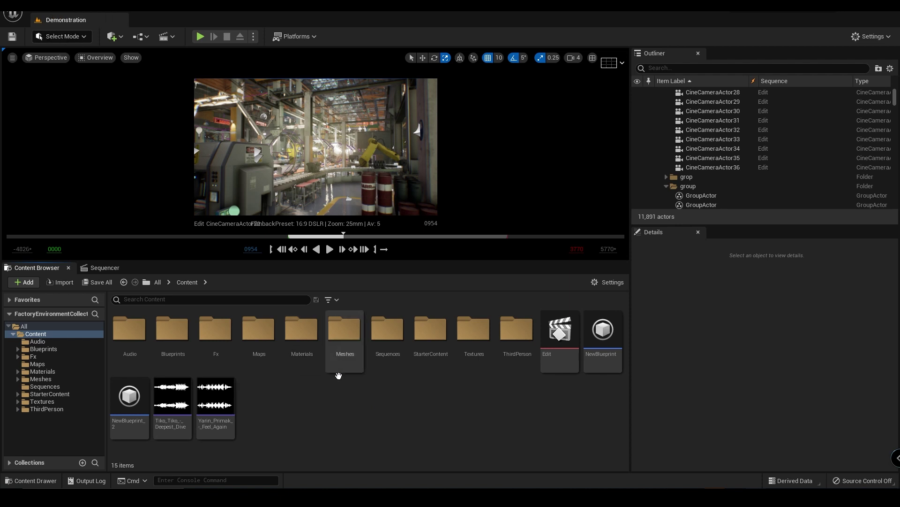
{"action": "right_click", "coordinate": [334, 407]}
{"action": "left_click", "coordinate": [264, 422]}
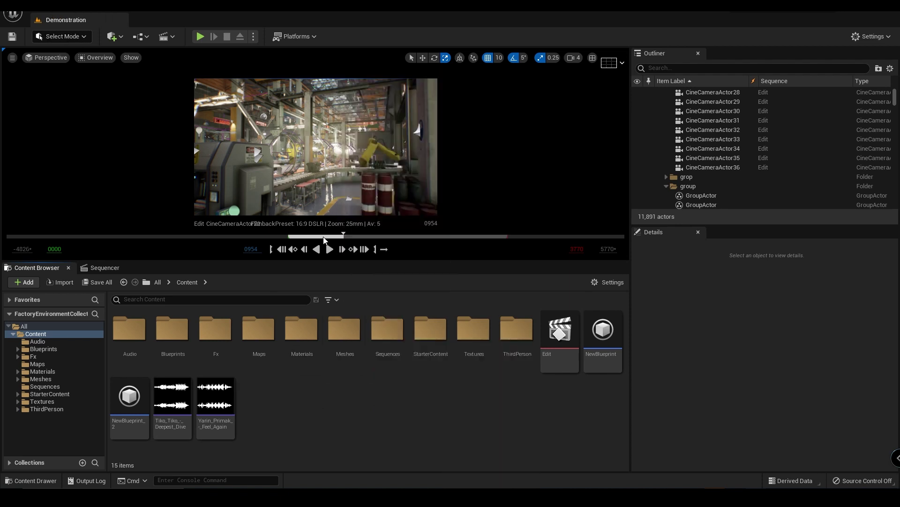
{"action": "right_click", "coordinate": [342, 391]}
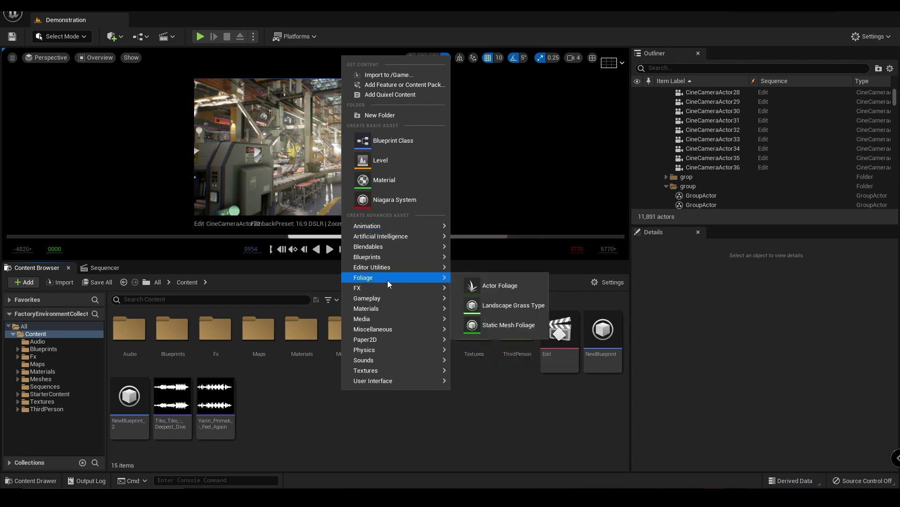
{"action": "mouse_move", "coordinate": [387, 298]}
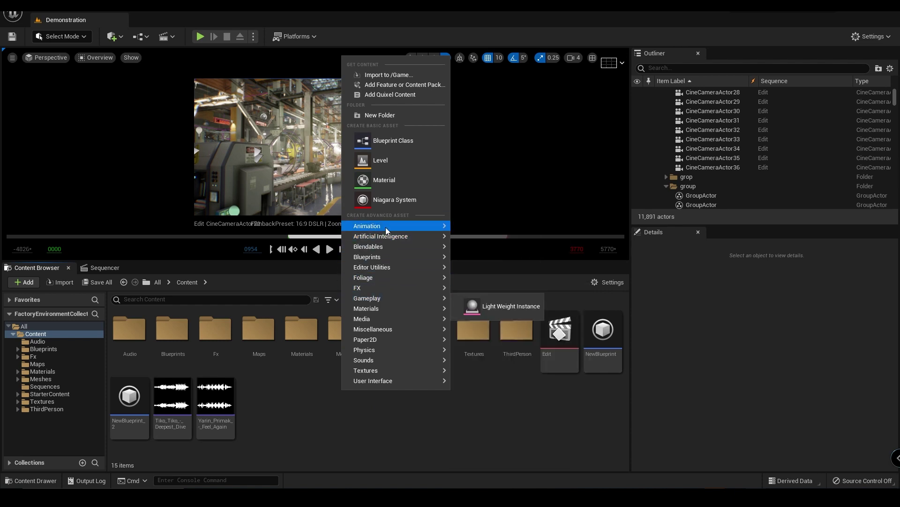
{"action": "mouse_move", "coordinate": [385, 227]}
{"action": "scroll", "coordinate": [525, 343], "scroll_direction": "down", "scroll_amount": 2}
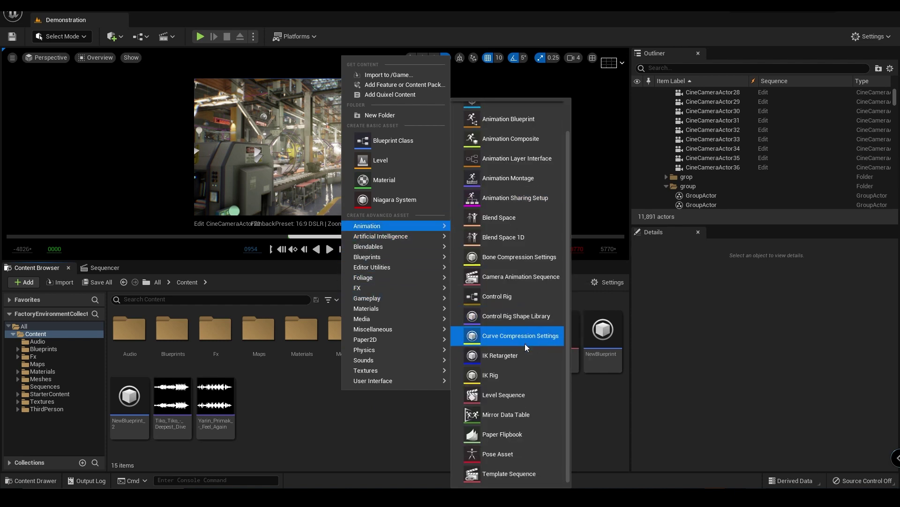
{"action": "left_click", "coordinate": [516, 397]}
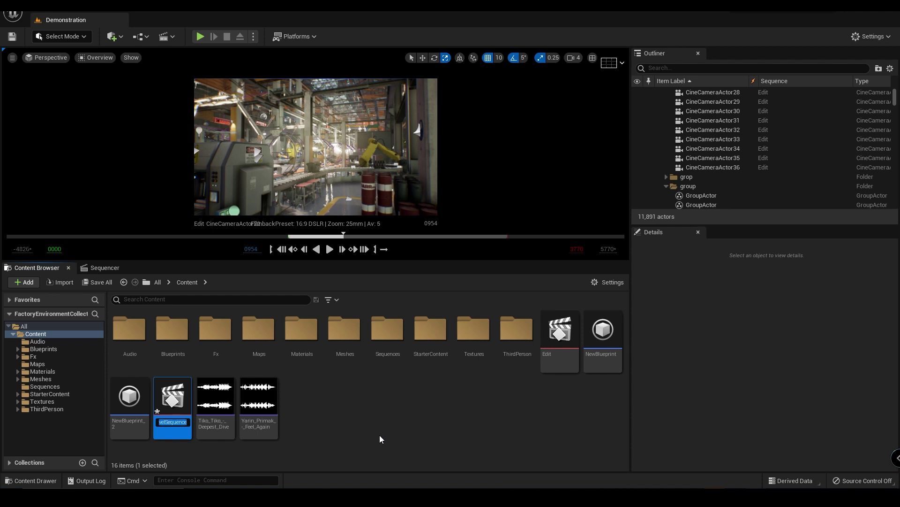
{"action": "type", "text": "Edit_02"}
{"action": "key", "text": "Return"}
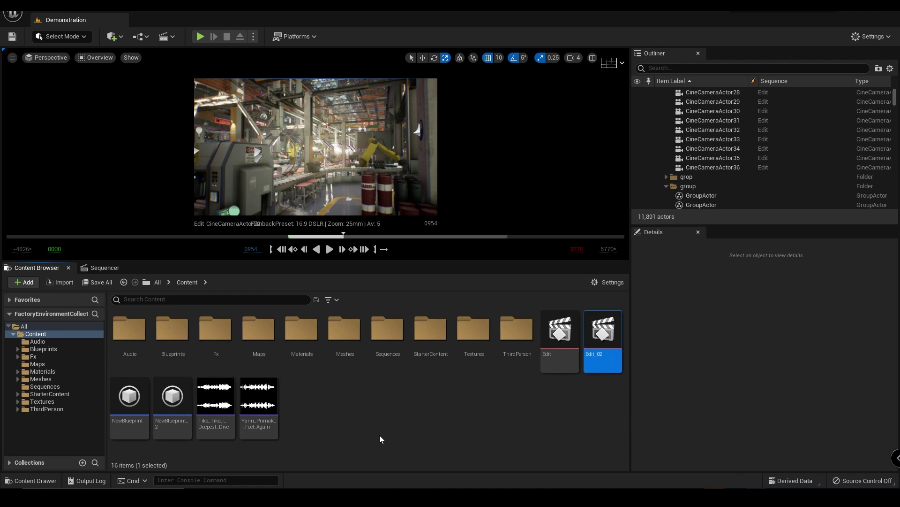
{"action": "double_click", "coordinate": [608, 327]}
- Select CineCameraActor1 in the Cam folder and look through the placed camera CineCameraActor10 in the viewport
{"action": "scroll", "coordinate": [653, 124], "scroll_direction": "down", "scroll_amount": 1}
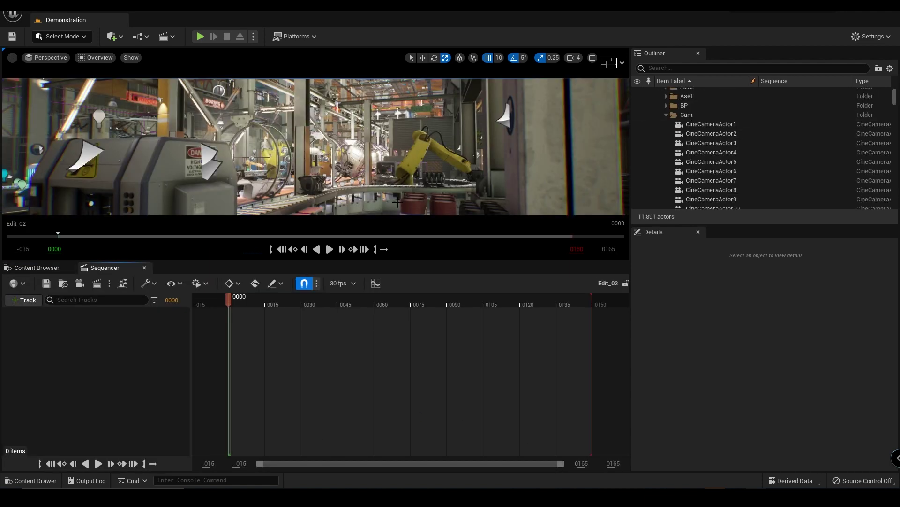
{"action": "left_click", "coordinate": [732, 124]}
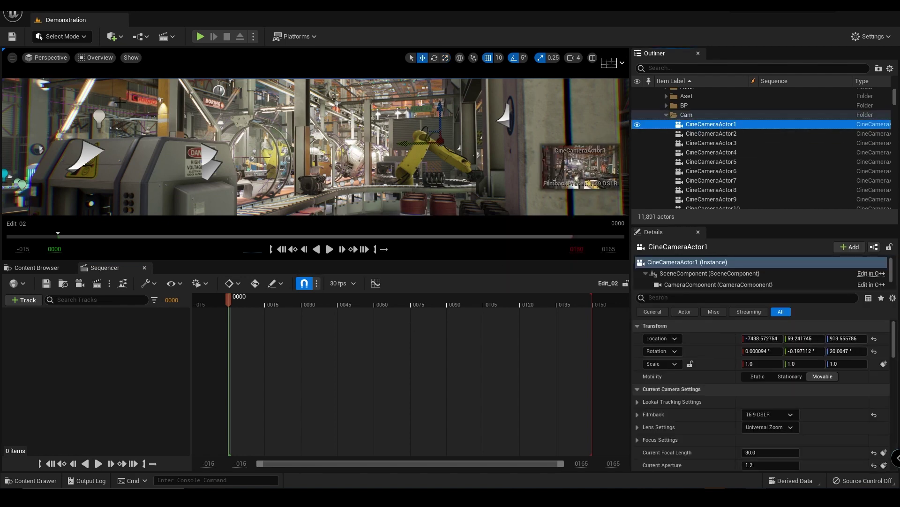
{"action": "left_click", "coordinate": [48, 58]}
{"action": "mouse_move", "coordinate": [64, 154]}
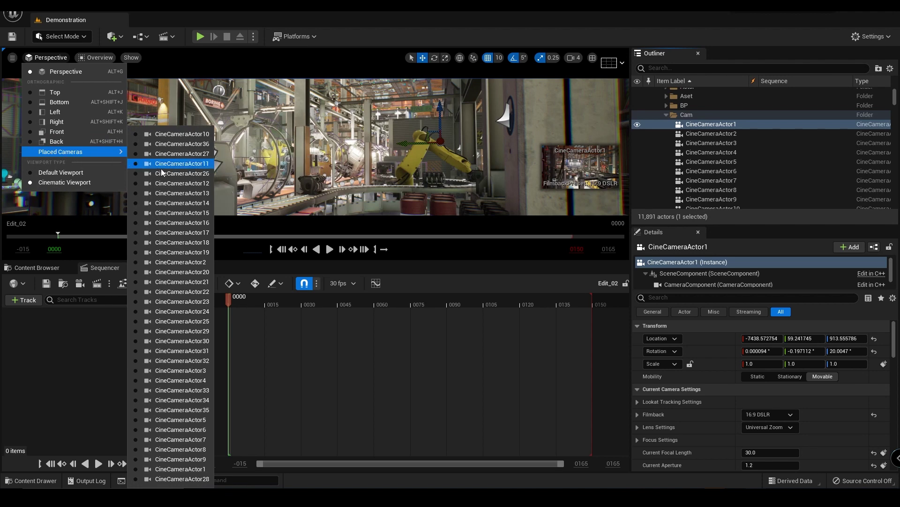
{"action": "left_click", "coordinate": [158, 134]}
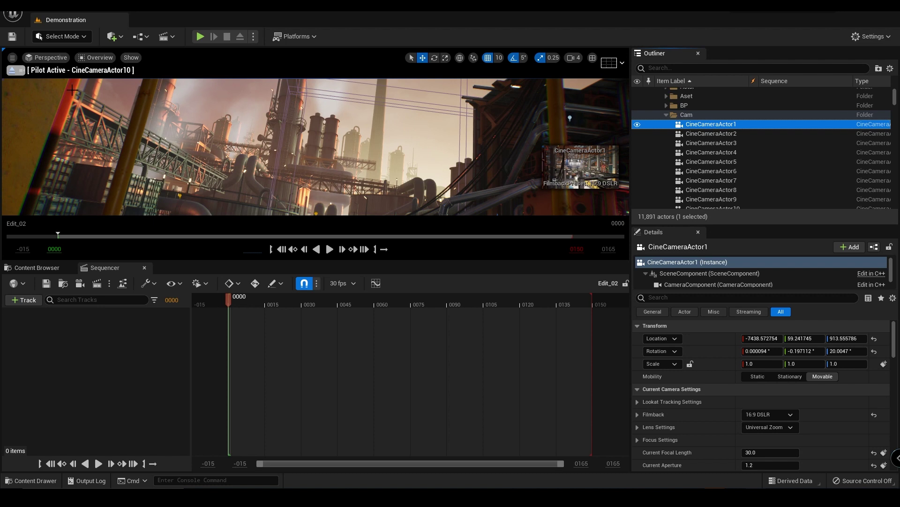
- Collapse the Cam and group folders in the Outliner
{"action": "key", "text": "F2"}
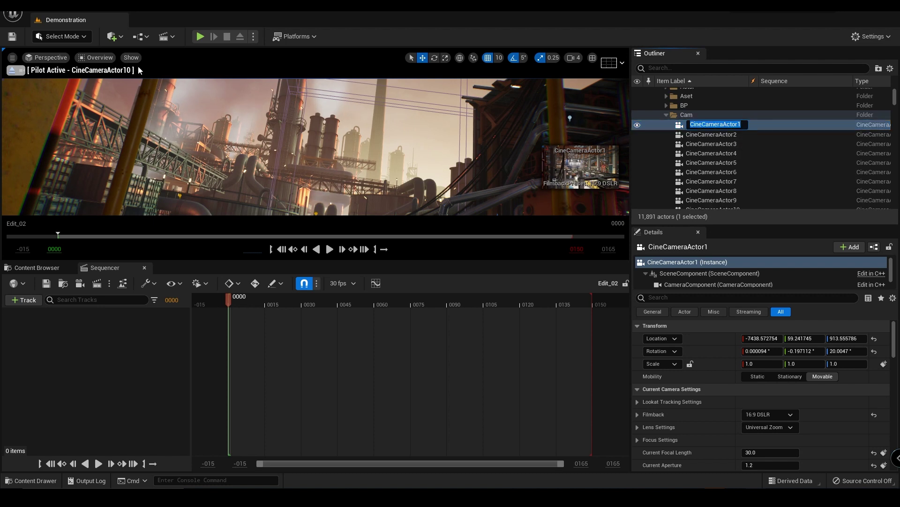
{"action": "left_click", "coordinate": [666, 115]}
{"action": "scroll", "coordinate": [675, 149], "scroll_direction": "up", "scroll_amount": 1}
{"action": "left_click", "coordinate": [666, 158]}
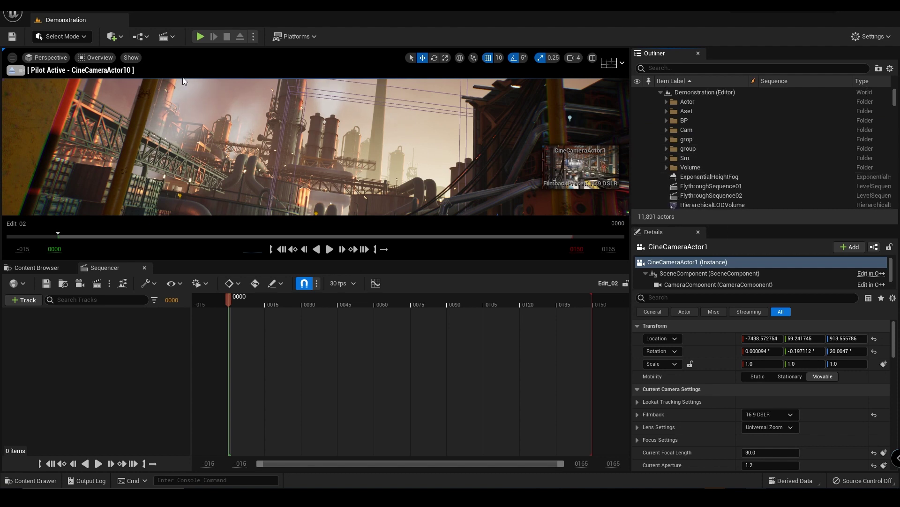
- Add a Cine Camera Actor to the level and pilot the new CineCameraActor in the viewport
{"action": "left_click", "coordinate": [121, 35]}
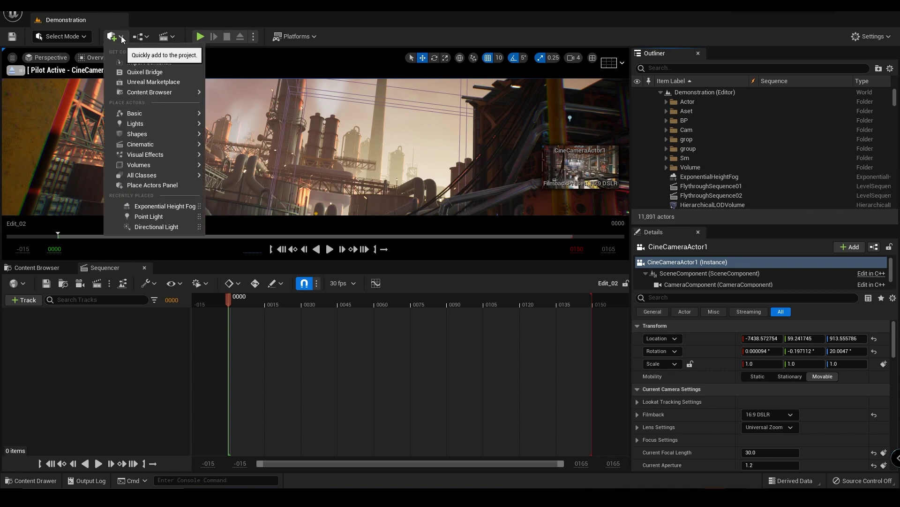
{"action": "mouse_move", "coordinate": [167, 145]}
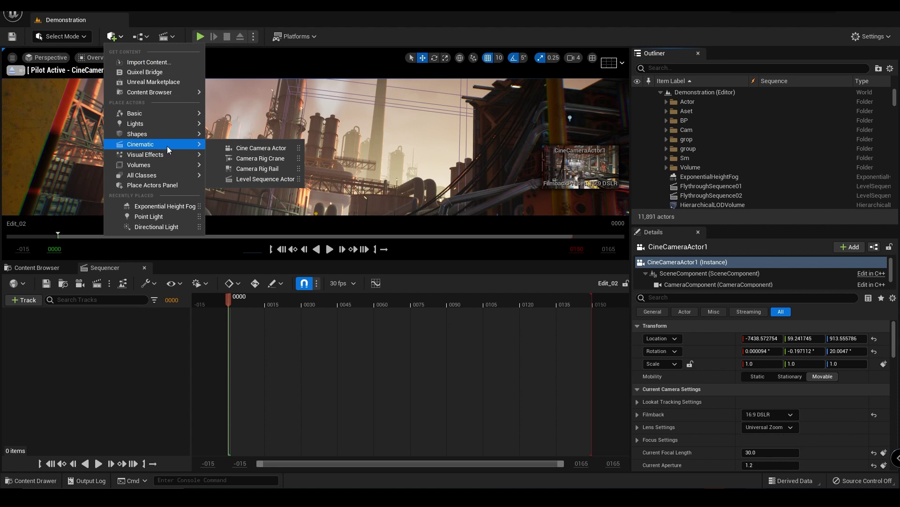
{"action": "mouse_move", "coordinate": [193, 154]}
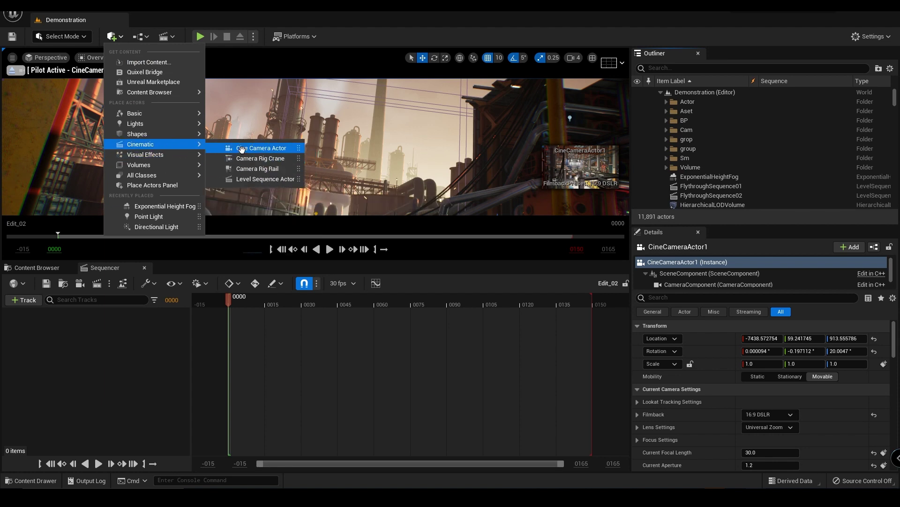
{"action": "left_click", "coordinate": [242, 148]}
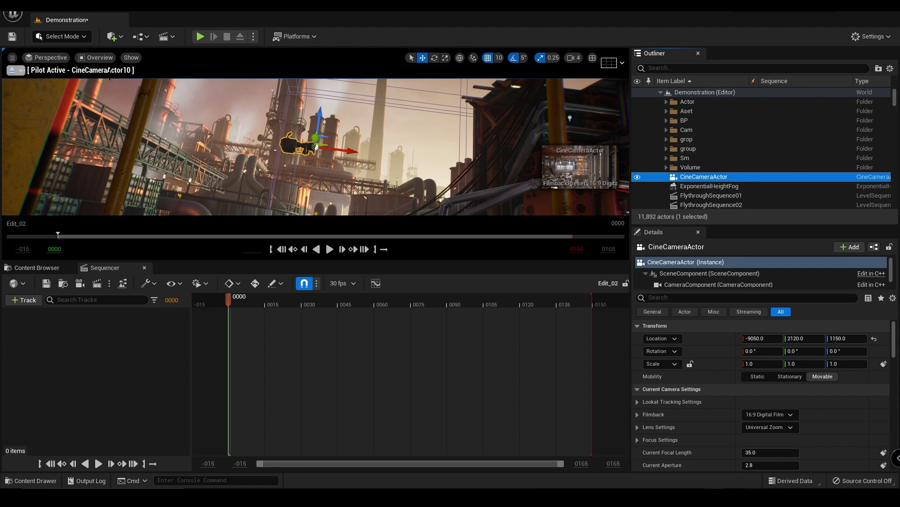
{"action": "left_click", "coordinate": [47, 58]}
{"action": "mouse_move", "coordinate": [83, 154]}
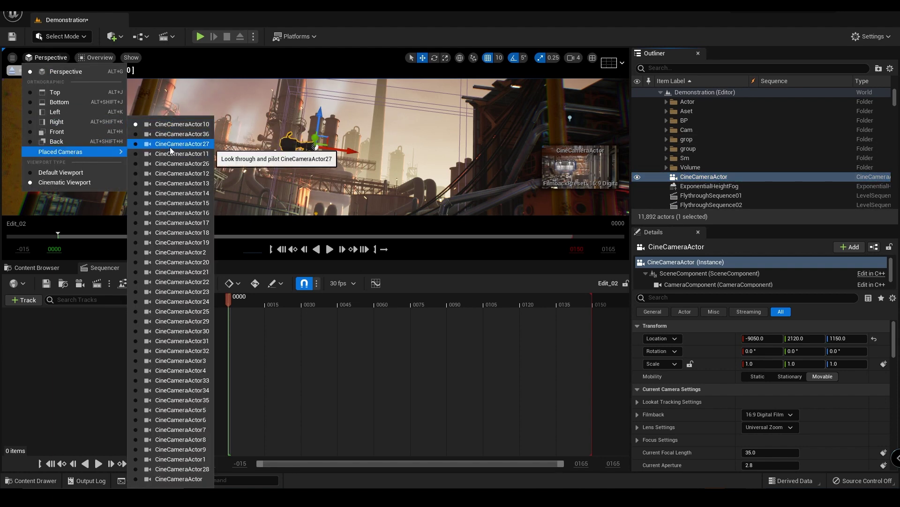
{"action": "left_click", "coordinate": [179, 479]}
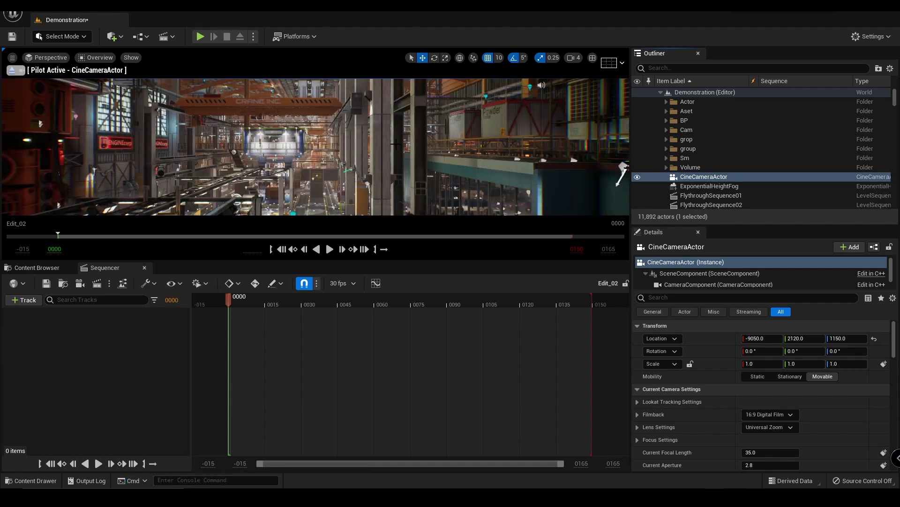
- Reduce the viewport camera speed to 3 and steer the piloted camera through the factory hall
{"action": "left_click", "coordinate": [380, 168]}
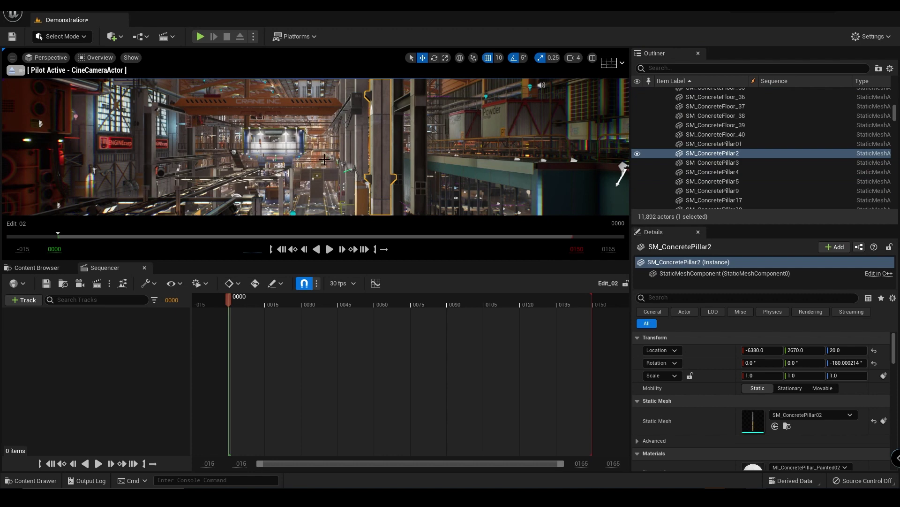
{"action": "right_click_drag", "start_coordinate": [324, 159], "coordinate": [324, 160]}
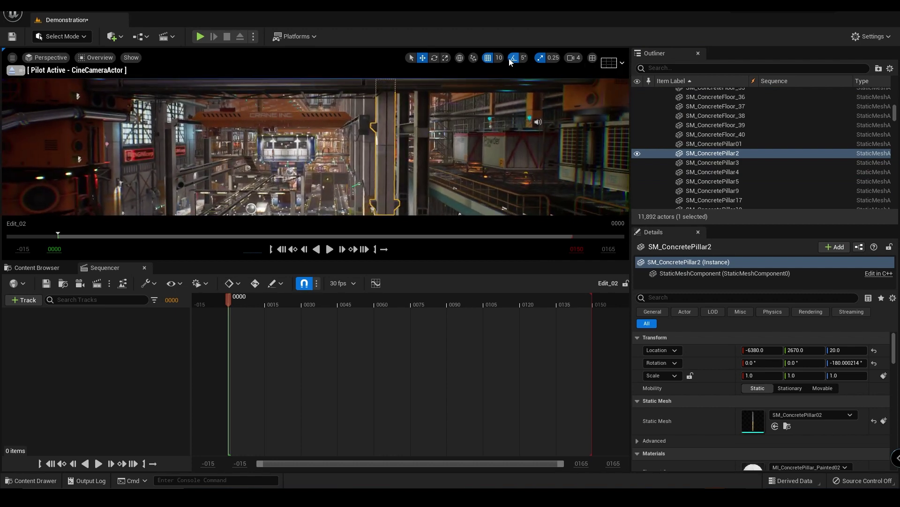
{"action": "left_click", "coordinate": [522, 58]}
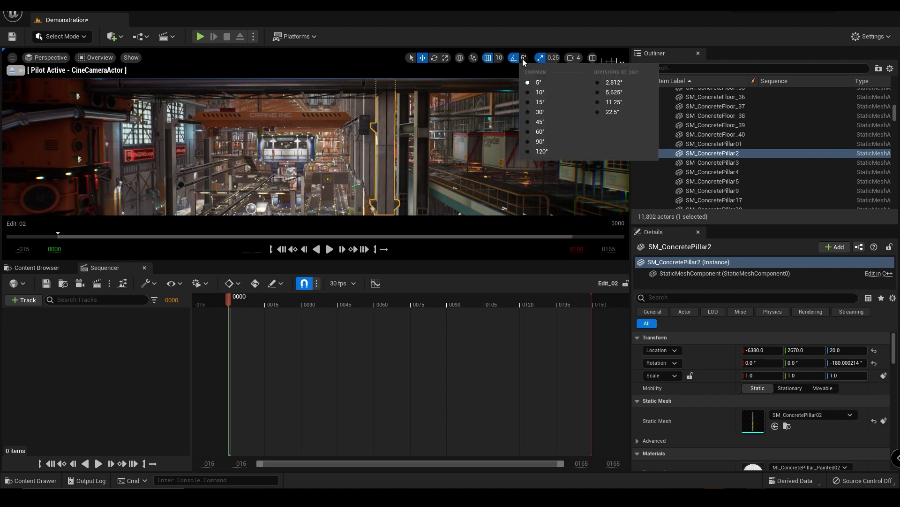
{"action": "left_click", "coordinate": [547, 58]}
{"action": "left_click", "coordinate": [573, 58]}
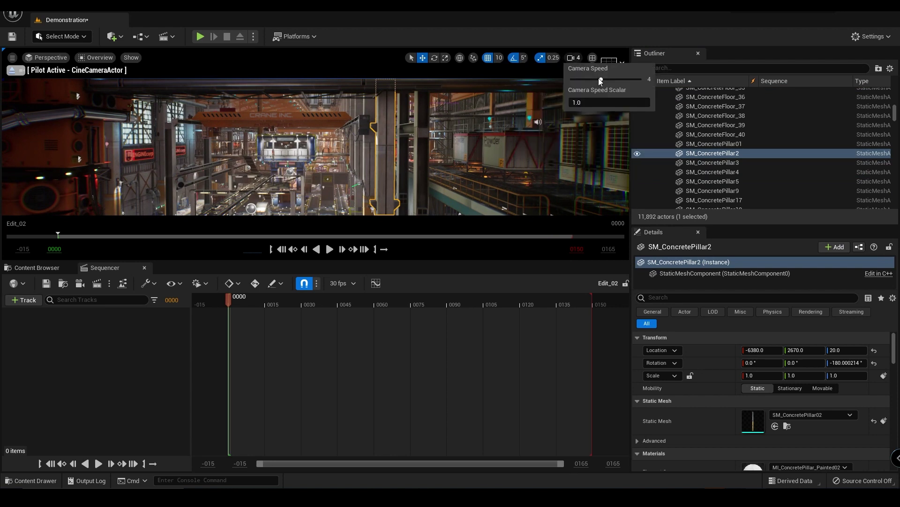
{"action": "left_click_drag", "start_coordinate": [598, 77], "coordinate": [592, 79]}
{"action": "left_click", "coordinate": [388, 179]}
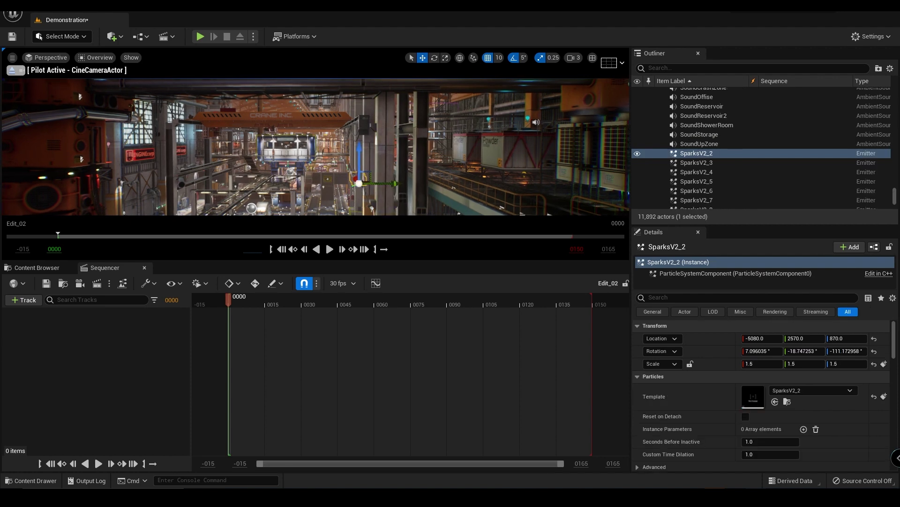
{"action": "right_click_drag", "start_coordinate": [388, 178], "coordinate": [388, 175]}
- Fly the piloted camera at speed 4 down to the aisle beside the orange train and save the Demonstration level
{"action": "left_click", "coordinate": [575, 58]}
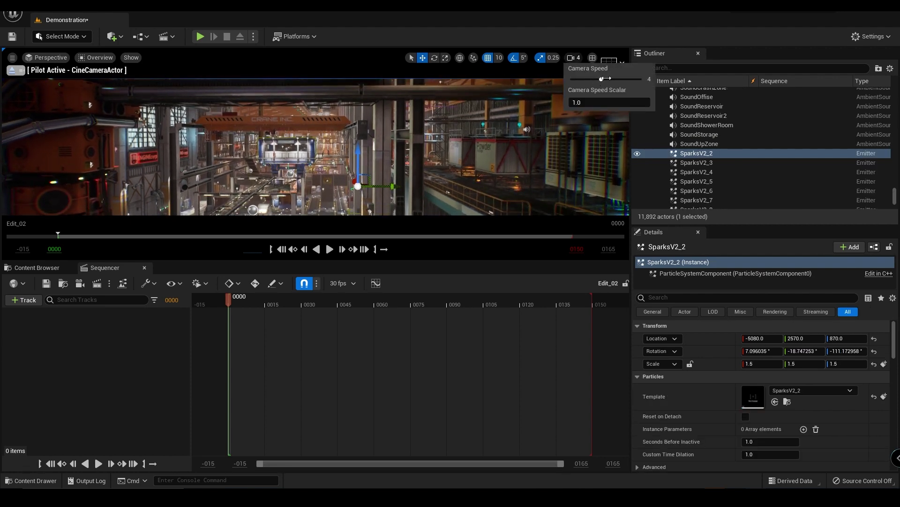
{"action": "left_click", "coordinate": [405, 158]}
{"action": "right_click_drag", "start_coordinate": [405, 158], "coordinate": [406, 160]}
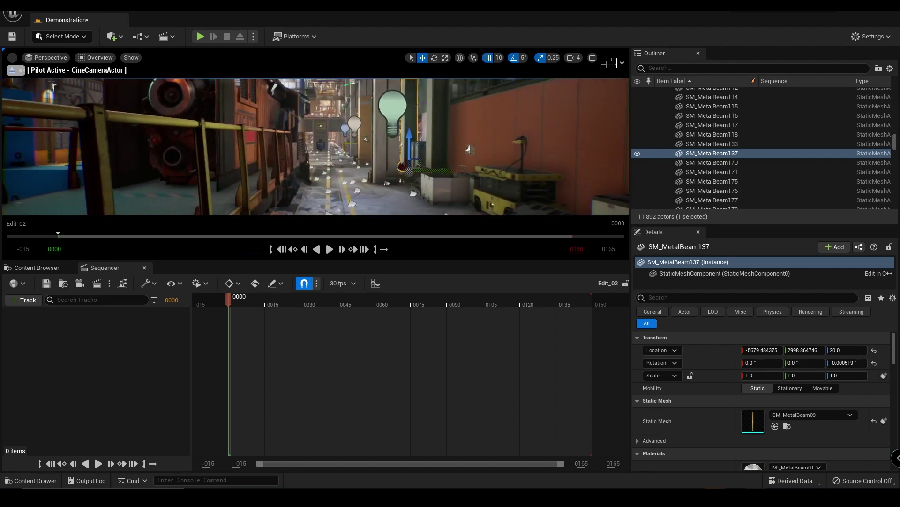
{"action": "left_click", "coordinate": [215, 121]}
{"action": "middle_click_drag", "start_coordinate": [215, 121], "coordinate": [253, 105]}
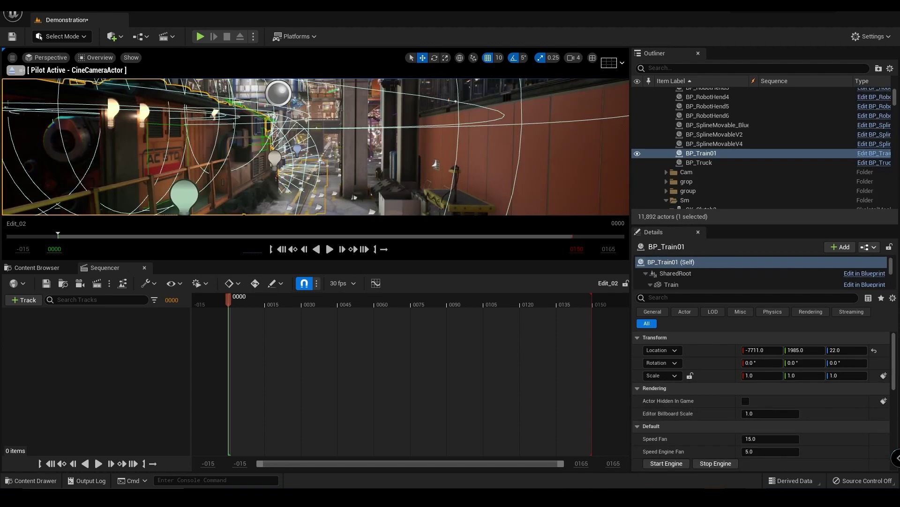
{"action": "right_click_drag", "start_coordinate": [214, 121], "coordinate": [215, 121]}
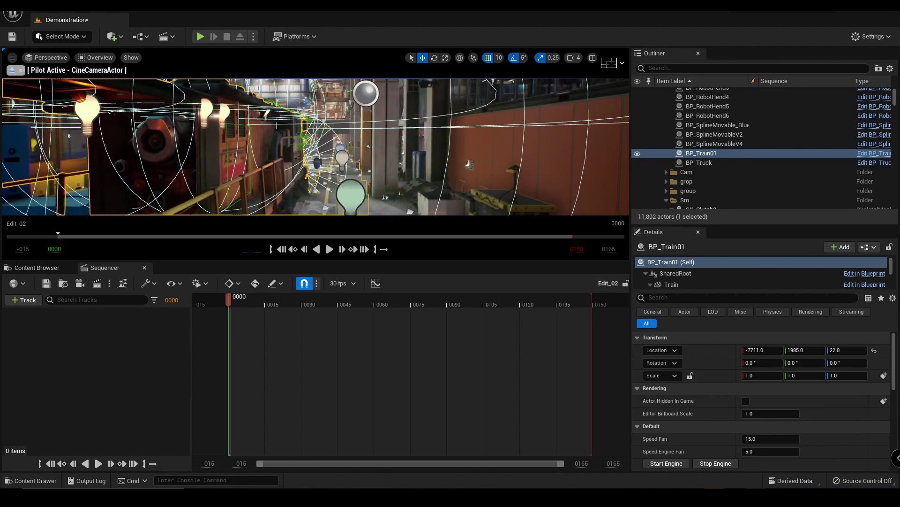
{"action": "left_click", "coordinate": [442, 141]}
{"action": "key", "text": "ctrl+s"}
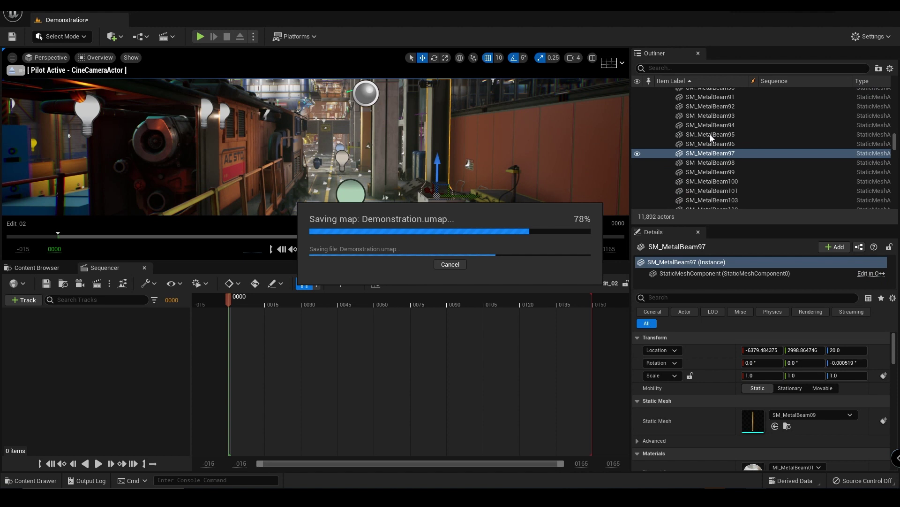
- Collapse the Sm folder in the Outliner and add the new CineCameraActor to the Edit_02 sequence
{"action": "scroll", "coordinate": [710, 134], "scroll_direction": "up", "scroll_amount": 10}
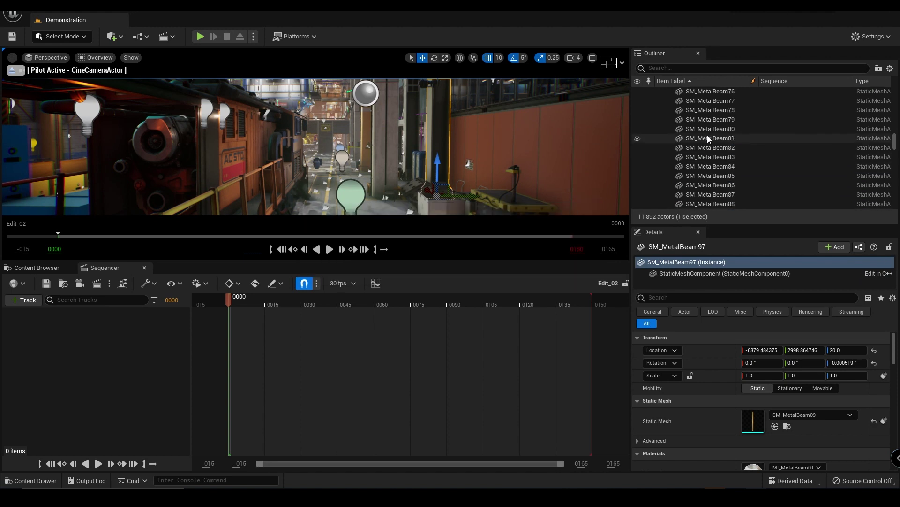
{"action": "scroll", "coordinate": [704, 136], "scroll_direction": "up", "scroll_amount": 10}
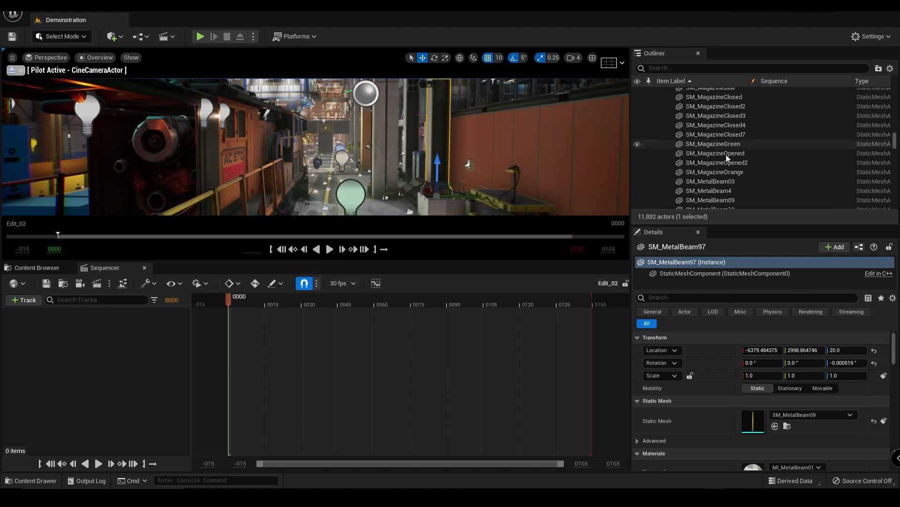
{"action": "scroll", "coordinate": [756, 156], "scroll_direction": "up", "scroll_amount": 10}
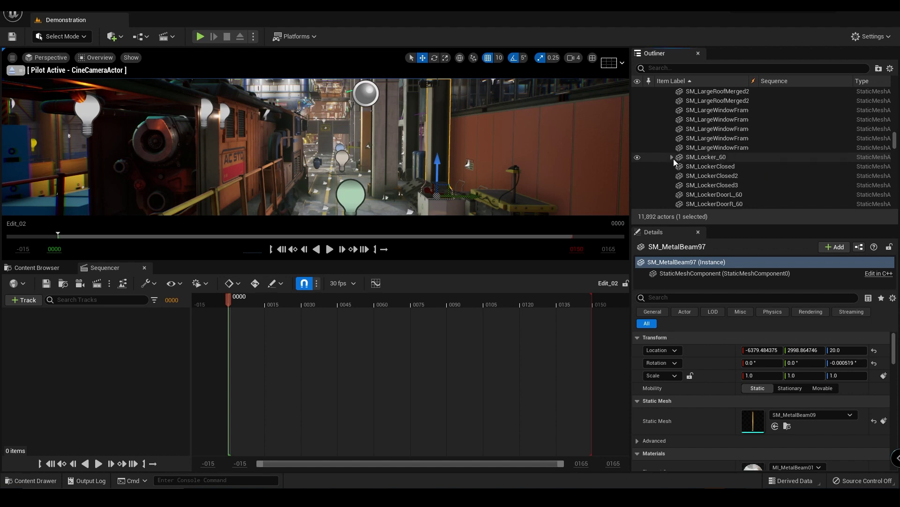
{"action": "left_click_drag", "start_coordinate": [894, 143], "coordinate": [893, 97]}
{"action": "scroll", "coordinate": [733, 156], "scroll_direction": "down", "scroll_amount": 10}
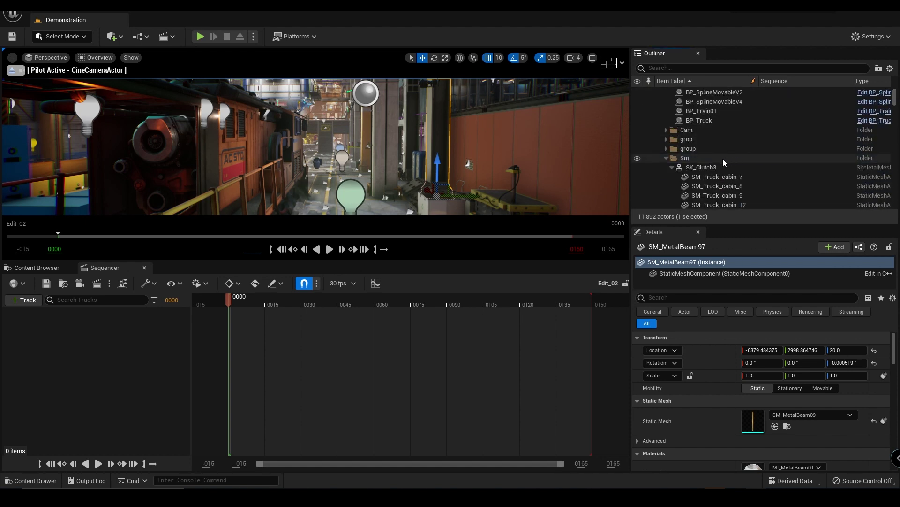
{"action": "double_click", "coordinate": [718, 161]}
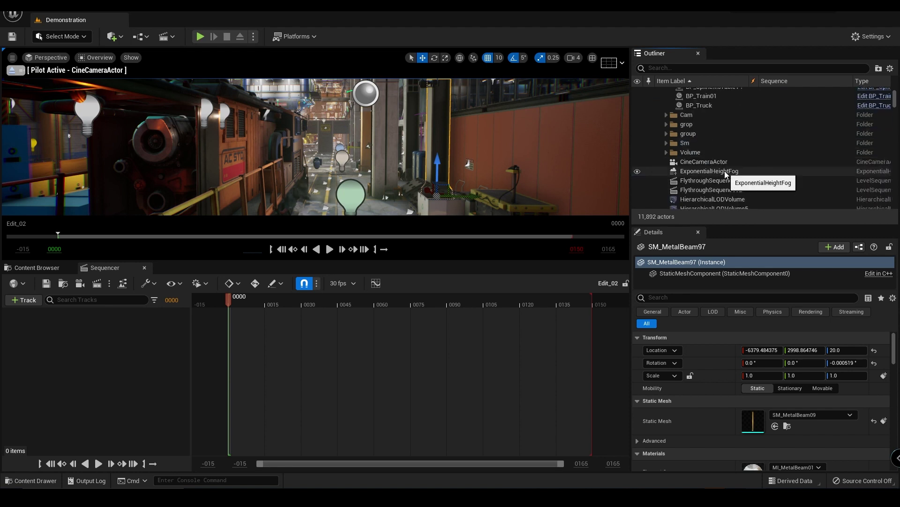
{"action": "left_click", "coordinate": [665, 163]}
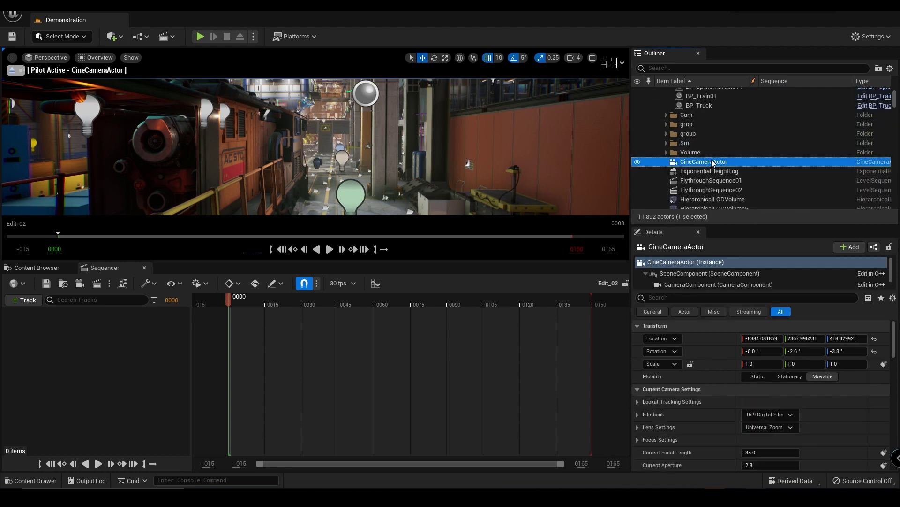
{"action": "left_click_drag", "start_coordinate": [711, 162], "coordinate": [114, 407]}
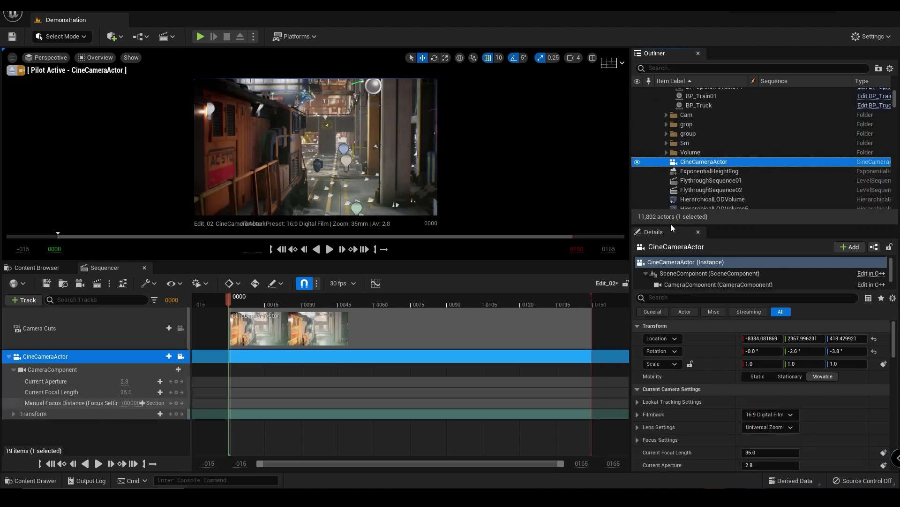
- Put the new CineCameraActor in a new Outliner folder named cam_02
{"action": "left_click", "coordinate": [879, 69]}
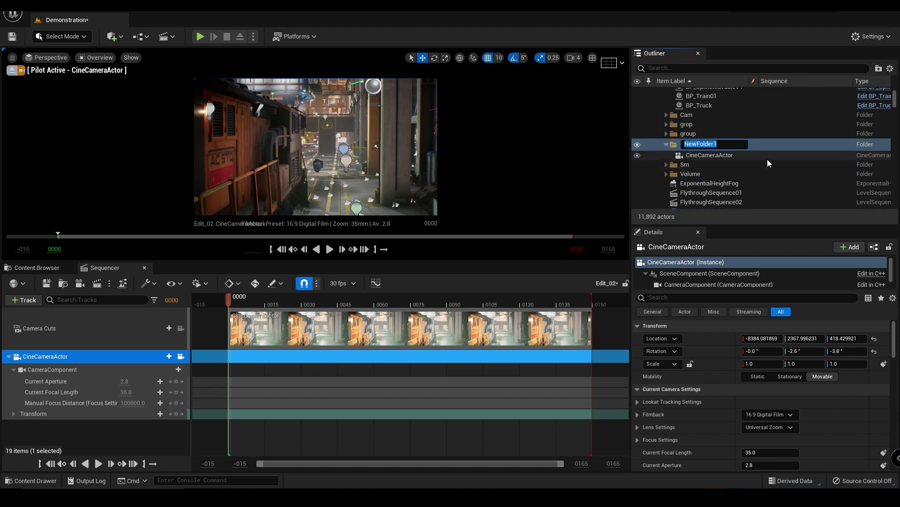
{"action": "type", "text": "cam_"}
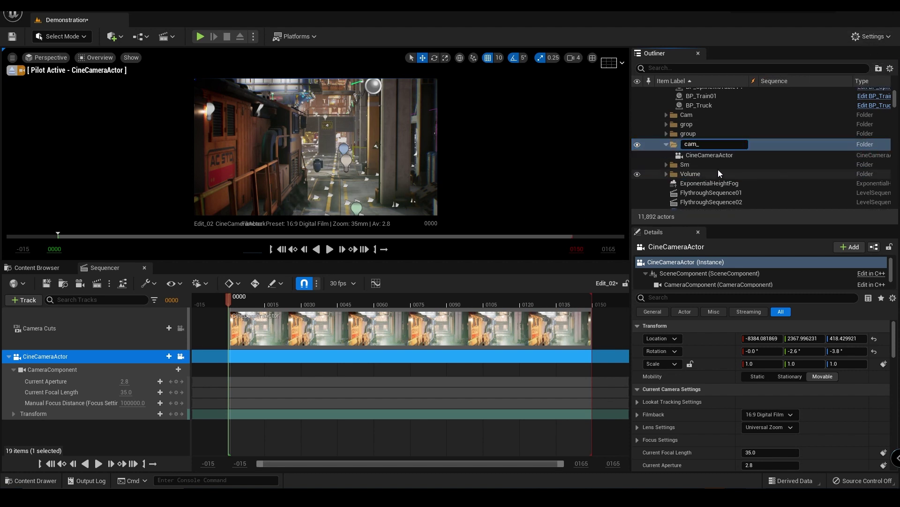
{"action": "type", "text": "02"}
{"action": "key", "text": "Return"}
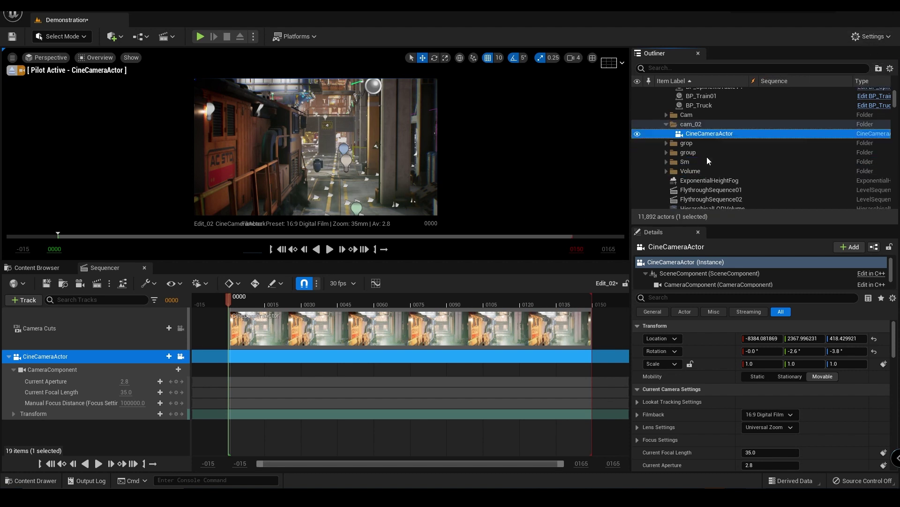
- Expand the CineCameraActor's Transform track in Edit_02 and key its Location and Rotation at frame 0
{"action": "left_click", "coordinate": [306, 426]}
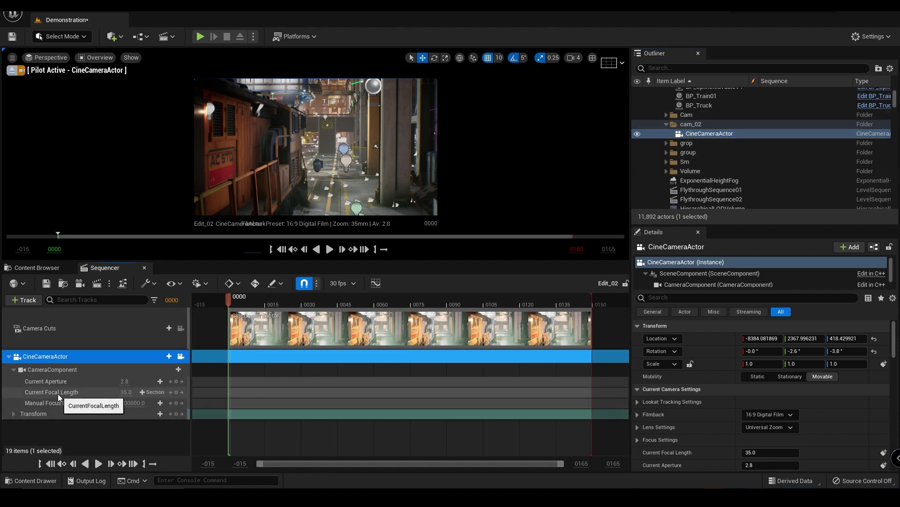
{"action": "left_click", "coordinate": [13, 413]}
{"action": "scroll", "coordinate": [165, 404], "scroll_direction": "down", "scroll_amount": 1}
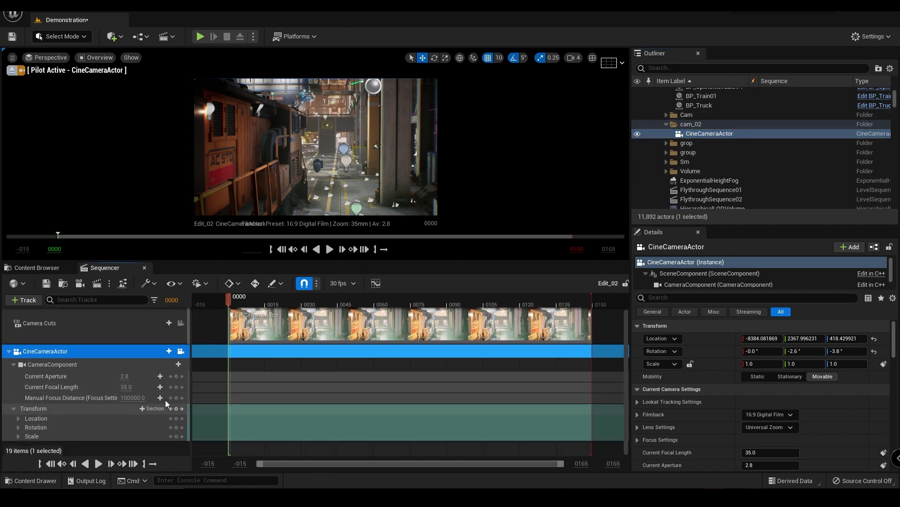
{"action": "left_click", "coordinate": [19, 419]}
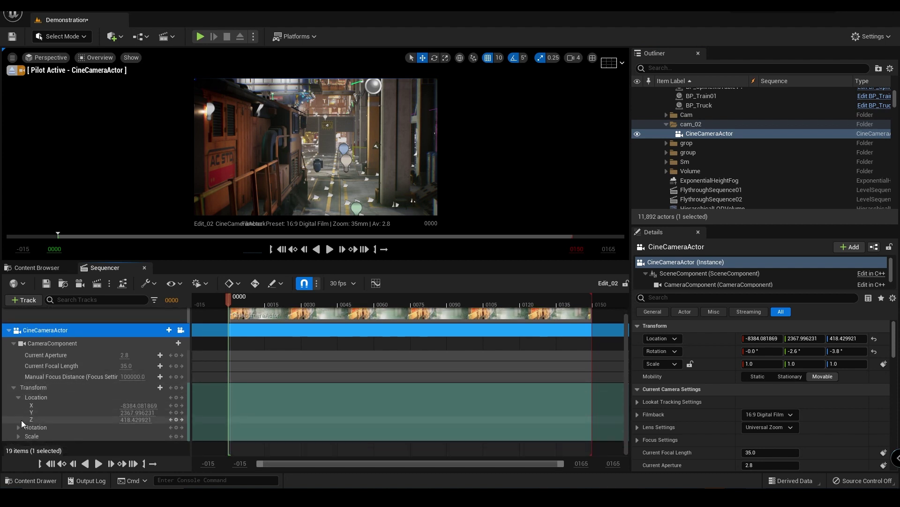
{"action": "left_click", "coordinate": [19, 428]}
{"action": "left_click", "coordinate": [58, 377]}
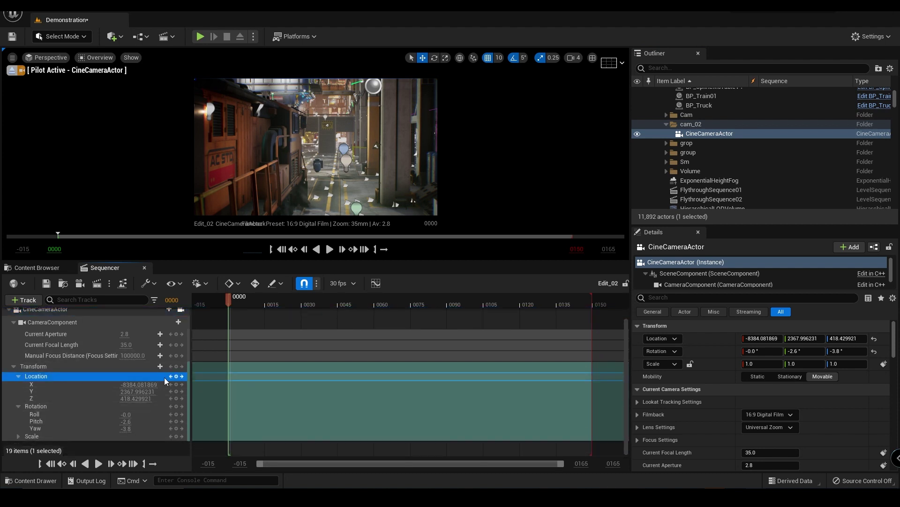
{"action": "left_click", "coordinate": [177, 385]}
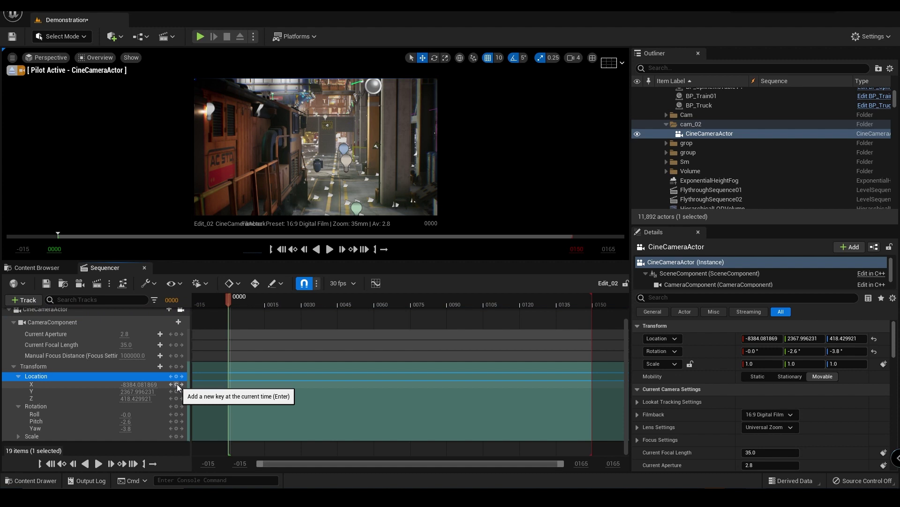
{"action": "left_click", "coordinate": [177, 385]}
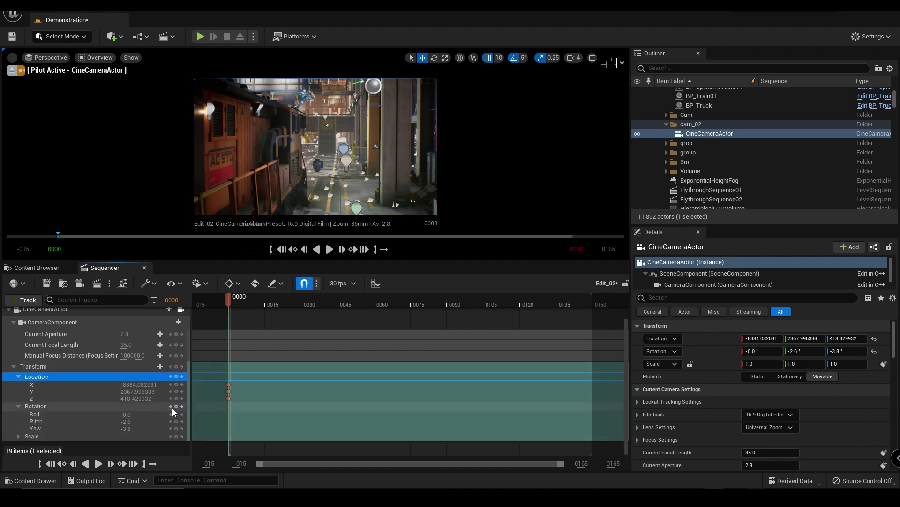
{"action": "left_click", "coordinate": [176, 406]}
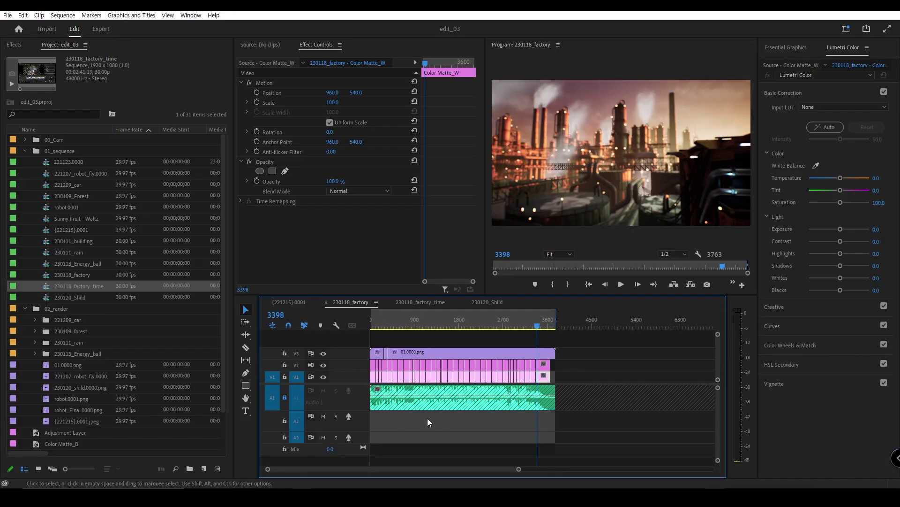
- Switch to Premiere Pro and check where the first shot ends in the 230118_factory sequence timeline
{"action": "key", "text": "Home"}
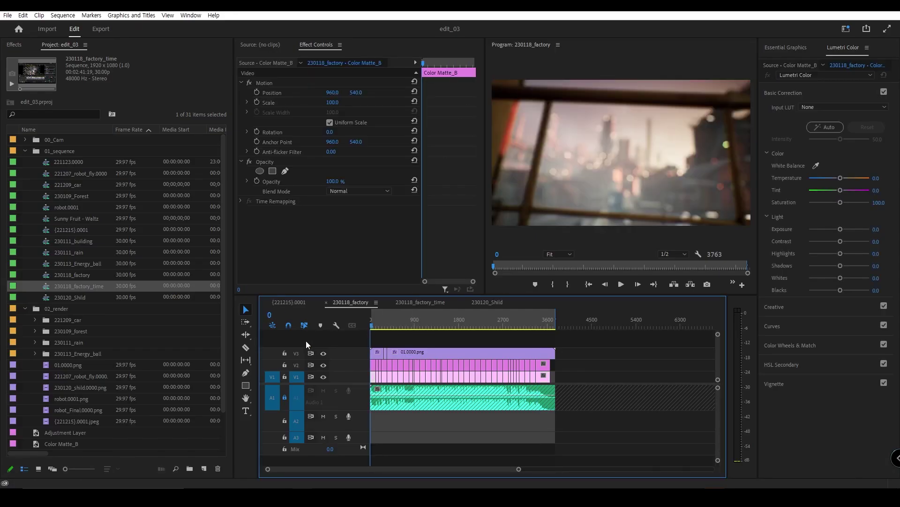
{"action": "key", "text": "="}
{"action": "key", "text": "="}
{"action": "key", "text": "="}
{"action": "key", "text": "="}
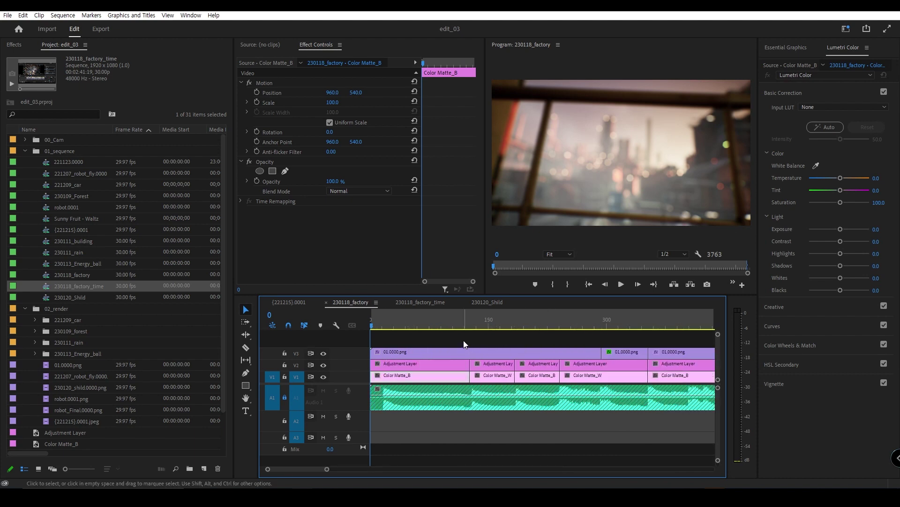
{"action": "left_click", "coordinate": [471, 319]}
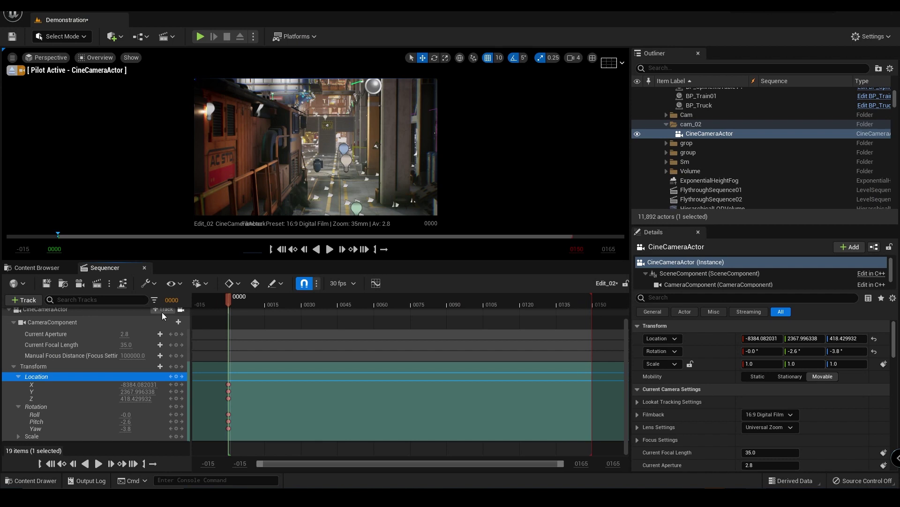
- Switch back to Unreal Engine and set the Edit_02 playhead to frame 130
{"action": "left_click", "coordinate": [170, 300]}
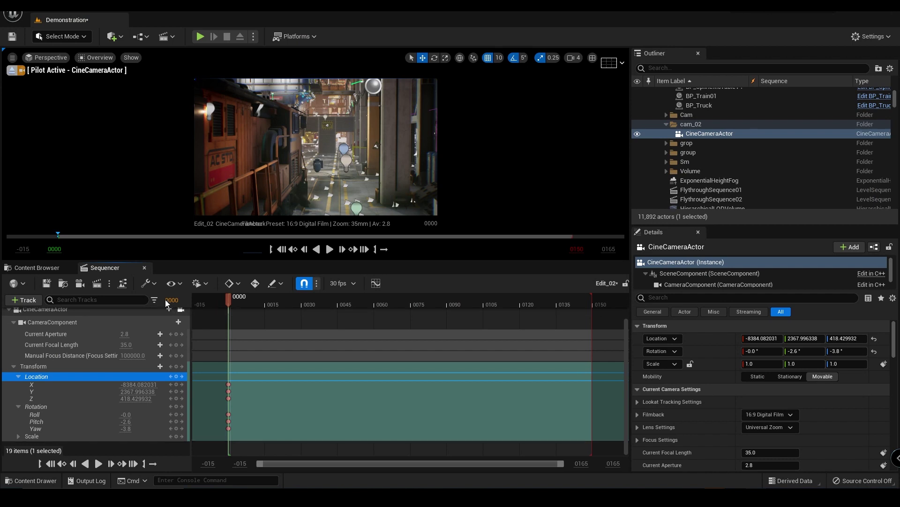
{"action": "type", "text": "130"}
{"action": "key", "text": "Return"}
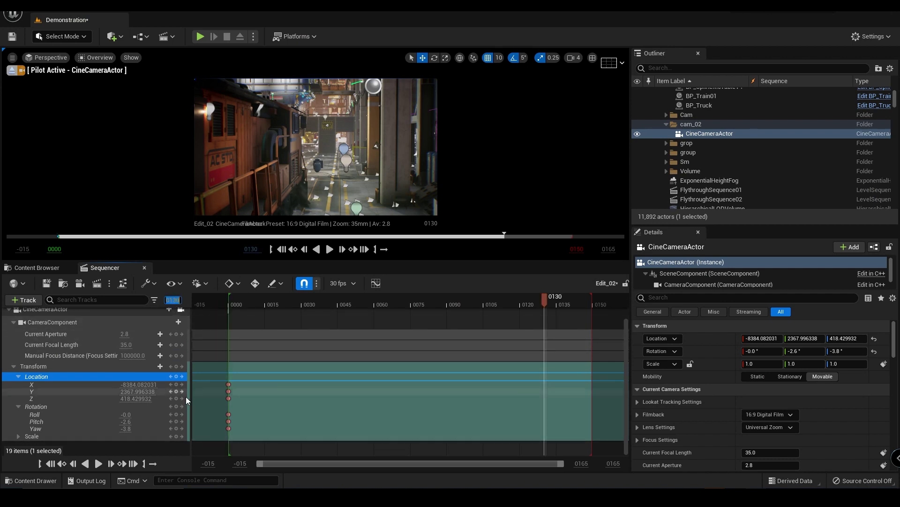
{"action": "mouse_move", "coordinate": [138, 392]}
{"action": "left_mouse_down"}
{"action": "mouse_move", "coordinate": [160, 391]}
{"action": "mouse_move", "coordinate": [120, 392]}
{"action": "left_mouse_up"}
{"action": "left_click", "coordinate": [545, 391]}
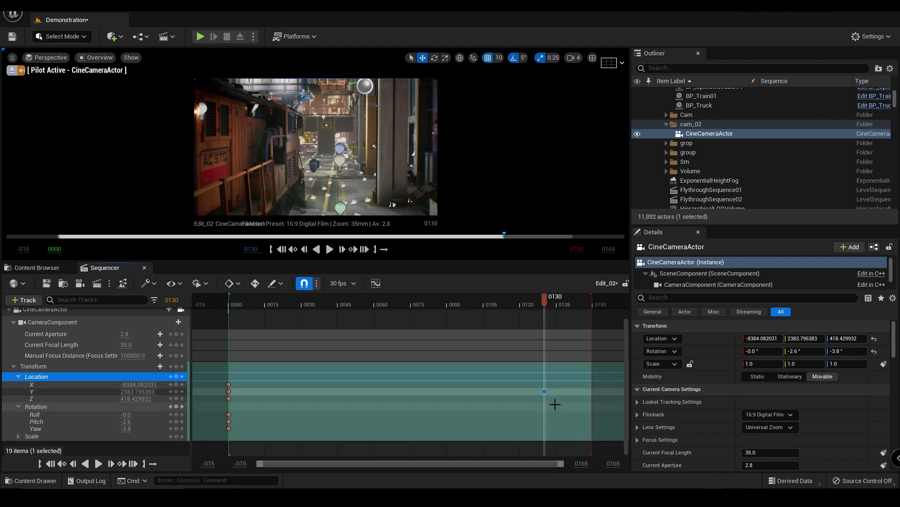
{"action": "key", "text": "Delete"}
- Move the piloted camera forward along the orange train, key its Location at frame 130, and play back the move
{"action": "left_click", "coordinate": [249, 155]}
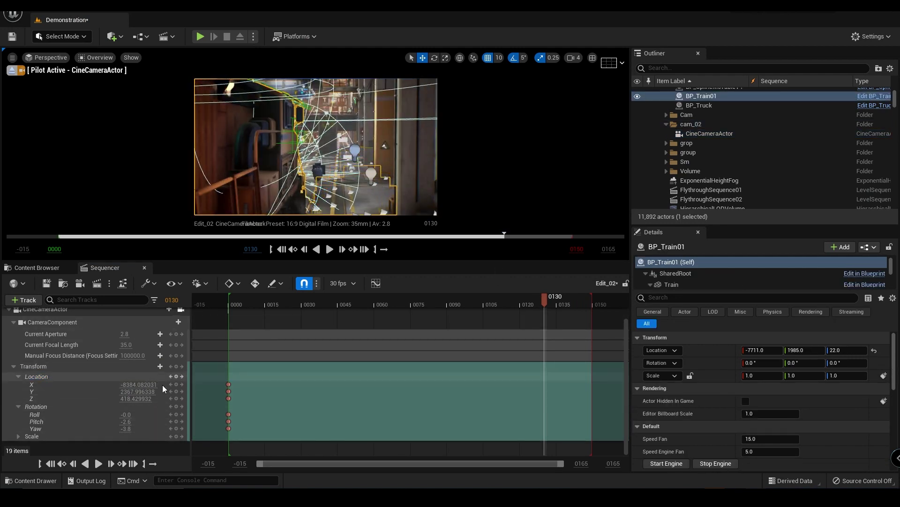
{"action": "left_click", "coordinate": [176, 376]}
{"action": "left_click", "coordinate": [239, 303]}
{"action": "key", "text": "space"}
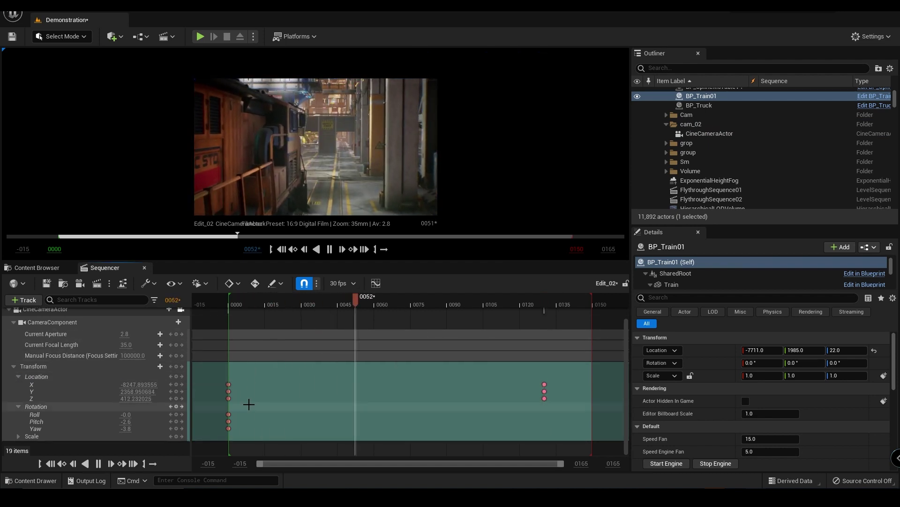
{"action": "key", "text": "space"}
- Set the CineCameraActor's Location keys at frames 0 and 130 to Linear interpolation and preview the camera move
{"action": "left_click_drag", "start_coordinate": [217, 386], "coordinate": [570, 401]}
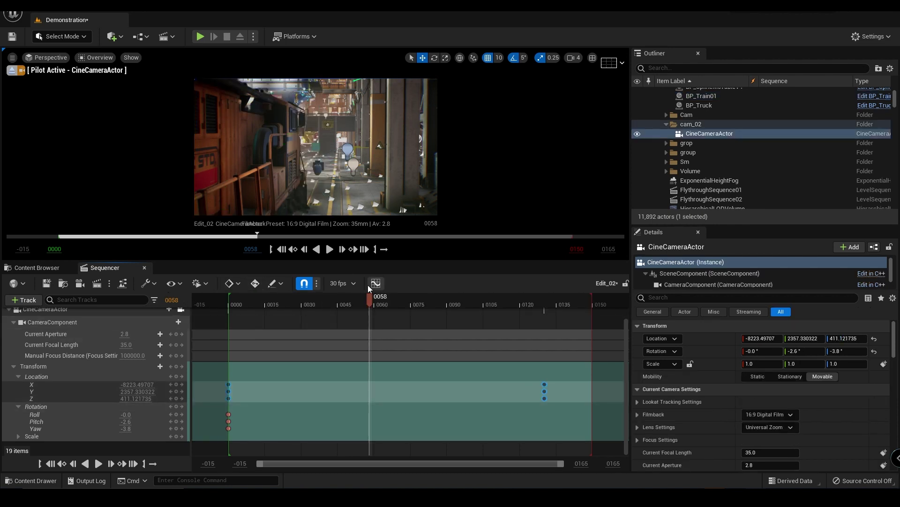
{"action": "right_click", "coordinate": [229, 396]}
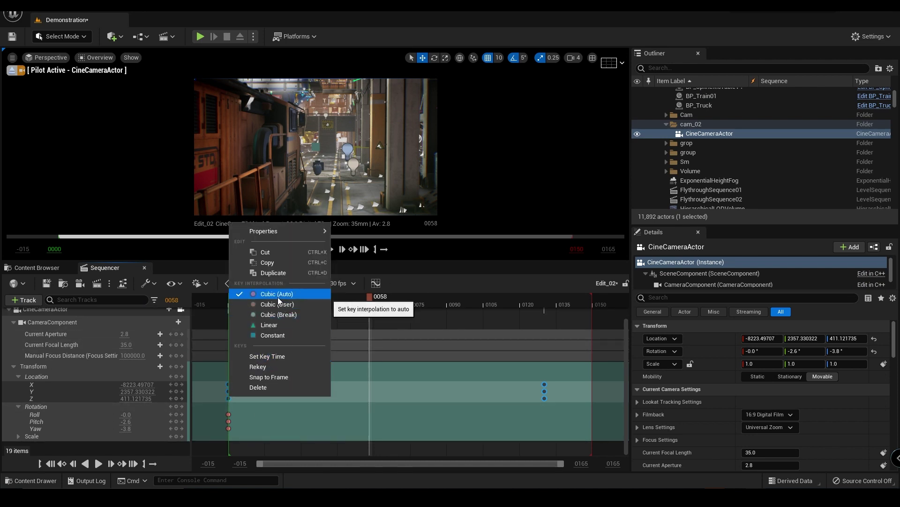
{"action": "left_click", "coordinate": [269, 324]}
{"action": "left_click", "coordinate": [230, 305]}
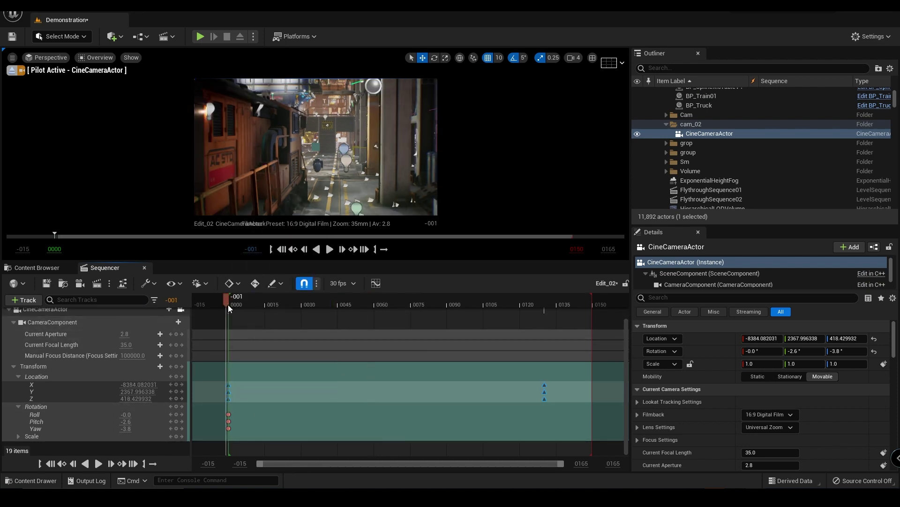
{"action": "key", "text": "space"}
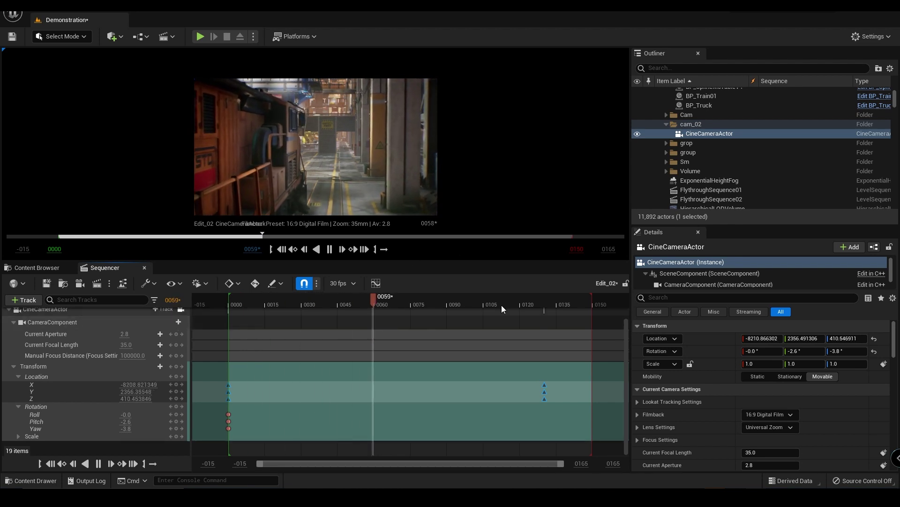
{"action": "left_click", "coordinate": [533, 303]}
{"action": "left_click_drag", "start_coordinate": [532, 304], "coordinate": [506, 304]}
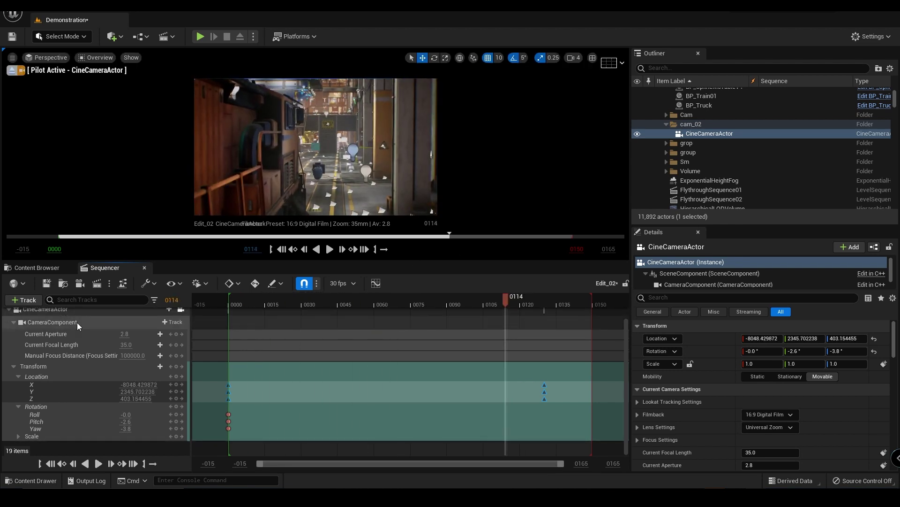
- Look up the NewBlueprint camera shake class in the Content folder and return to the Edit_02 timeline
{"action": "left_click", "coordinate": [56, 267]}
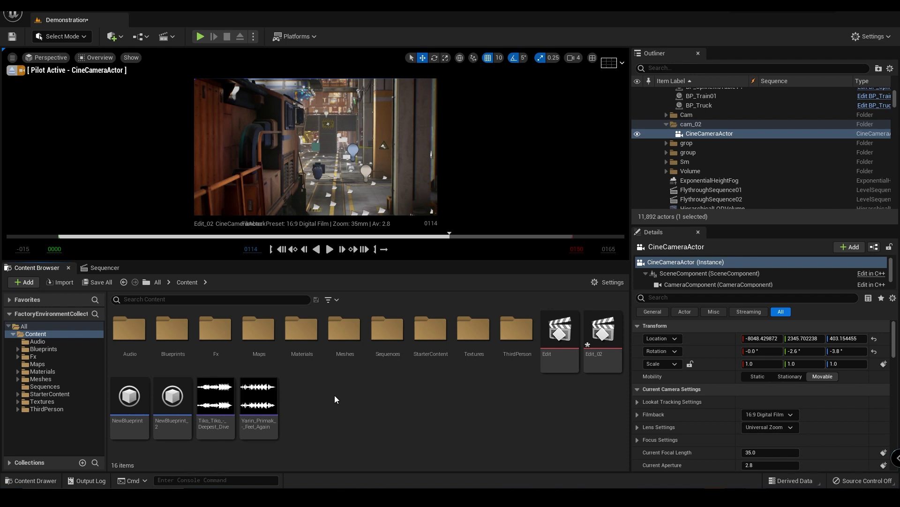
{"action": "left_click", "coordinate": [101, 268]}
{"action": "left_click", "coordinate": [37, 269]}
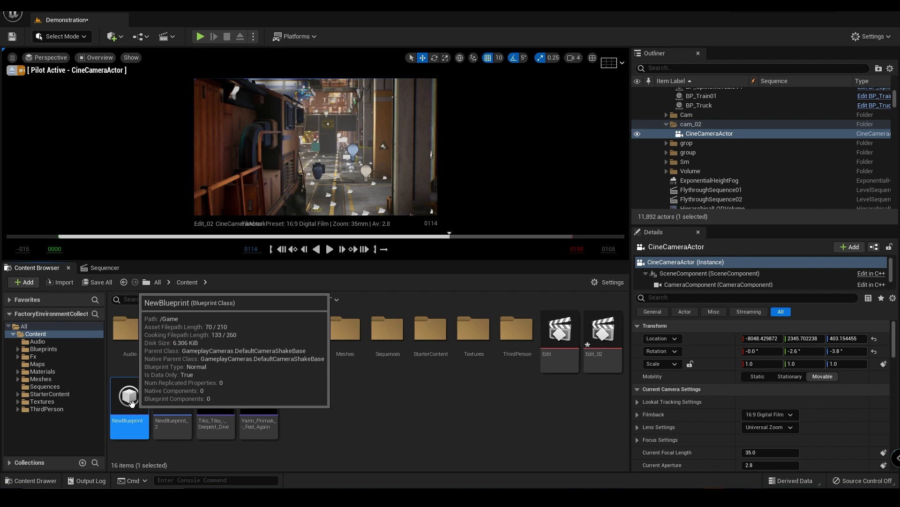
{"action": "left_click", "coordinate": [100, 268]}
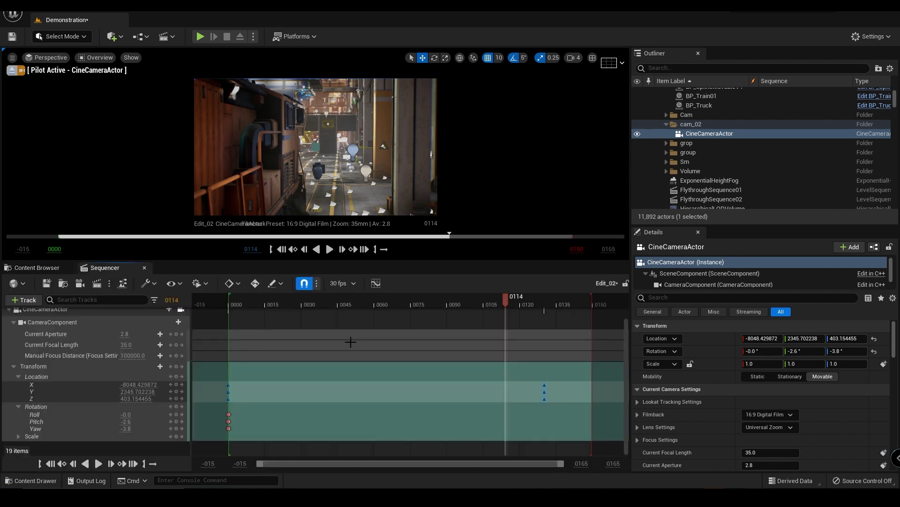
- Play the Edit_02 camera move from the start and scrub to frame 79
{"action": "left_click", "coordinate": [231, 303]}
{"action": "key", "text": "space"}
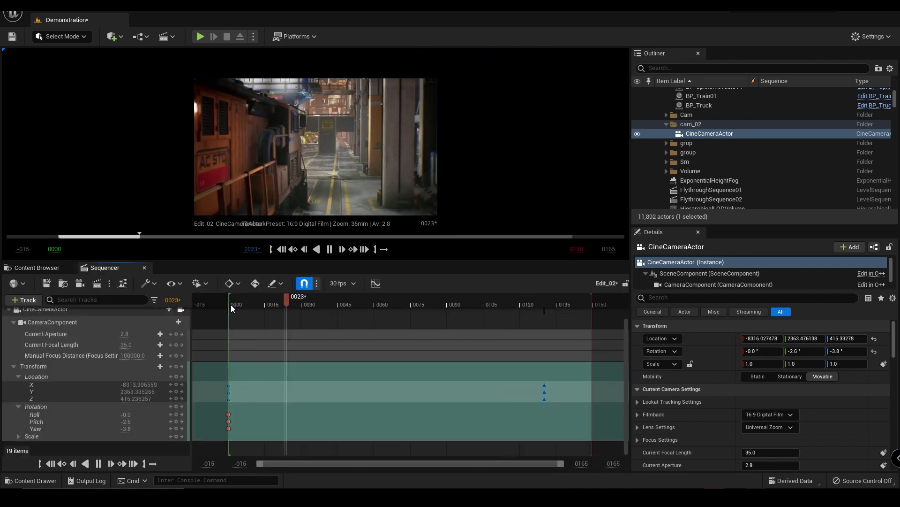
{"action": "key", "text": "space"}
{"action": "mouse_move", "coordinate": [412, 306]}
{"action": "left_mouse_down"}
{"action": "mouse_move", "coordinate": [533, 305]}
{"action": "mouse_move", "coordinate": [420, 306]}
{"action": "left_mouse_up"}
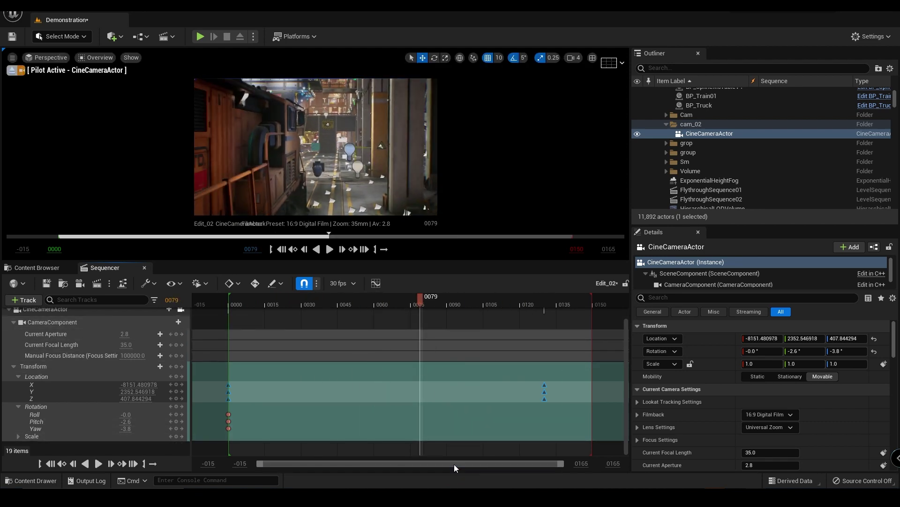
{"action": "scroll", "coordinate": [454, 463], "scroll_direction": "down", "scroll_amount": 3}
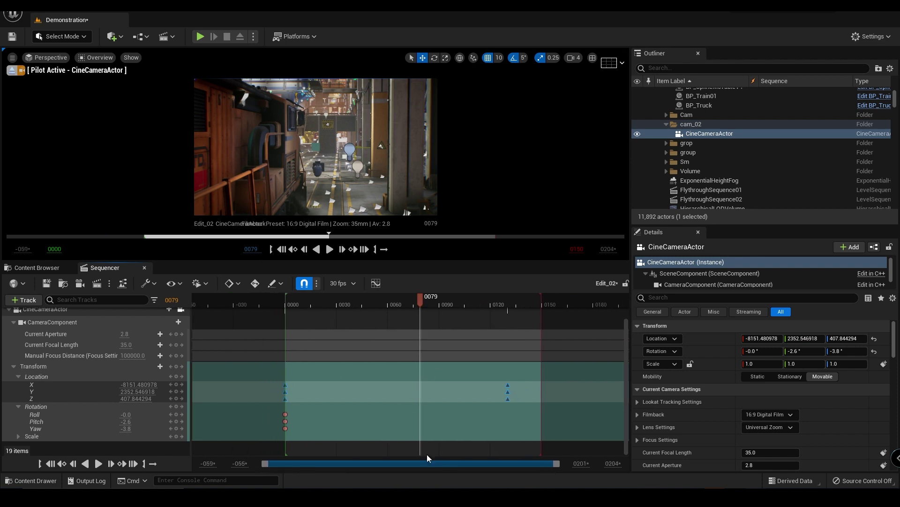
{"action": "scroll", "coordinate": [46, 408], "scroll_direction": "up", "scroll_amount": 3}
- Duplicate the CineCameraActor in the cam_02 folder, add the copy to the Edit_02 sequence, and collapse both camera tracks
{"action": "left_click", "coordinate": [9, 356]}
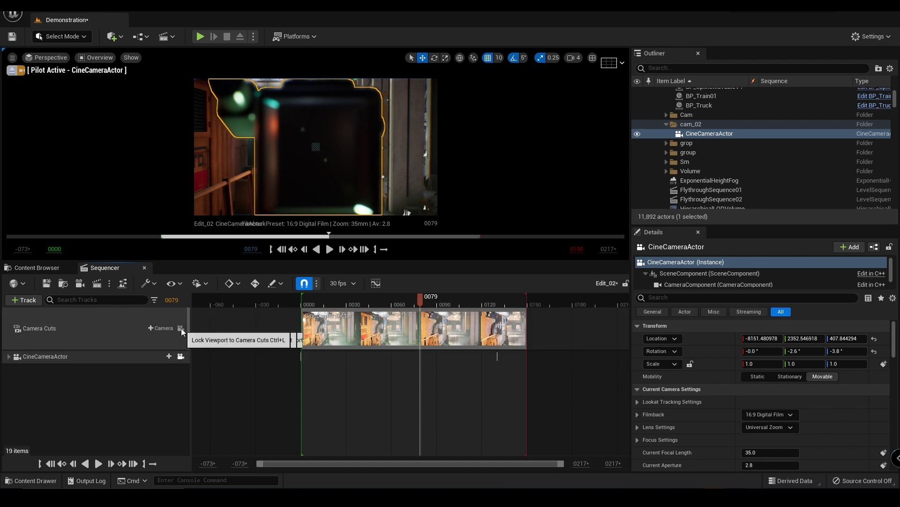
{"action": "left_click", "coordinate": [711, 133]}
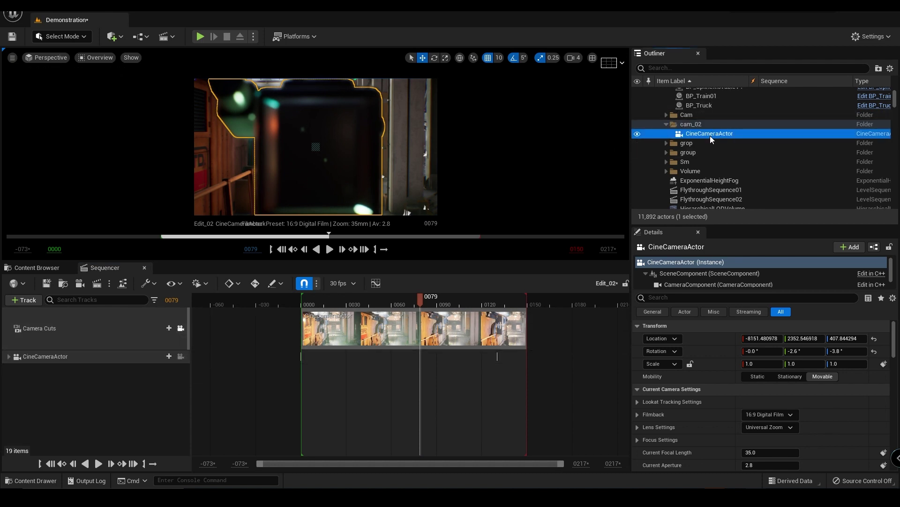
{"action": "key", "text": "ctrl+d"}
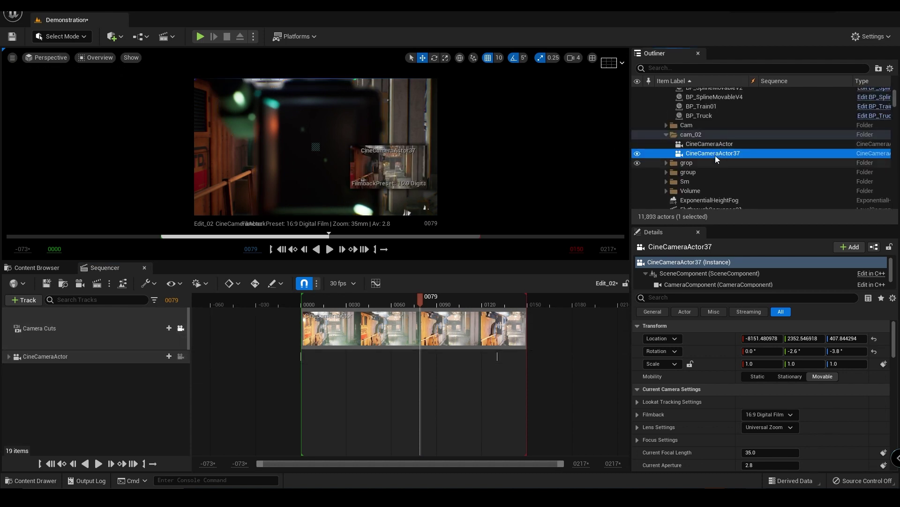
{"action": "left_click_drag", "start_coordinate": [715, 158], "coordinate": [91, 441]}
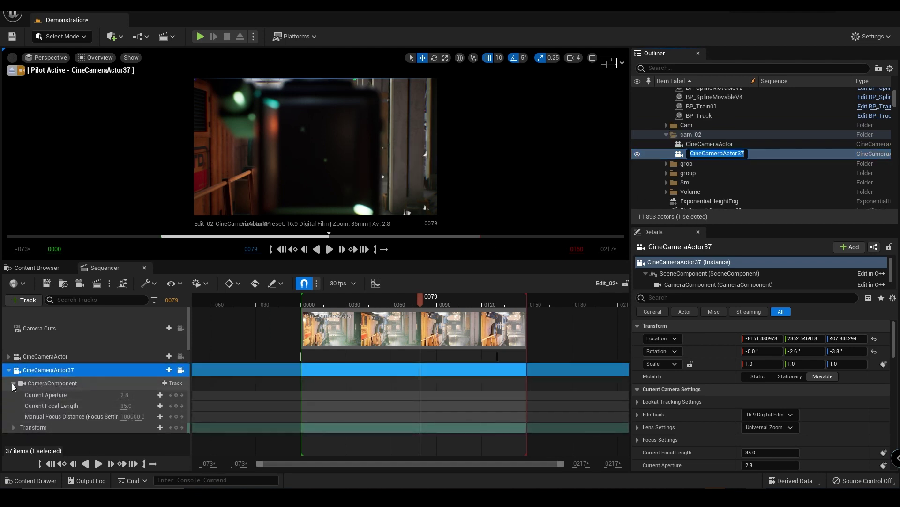
{"action": "left_click", "coordinate": [9, 370]}
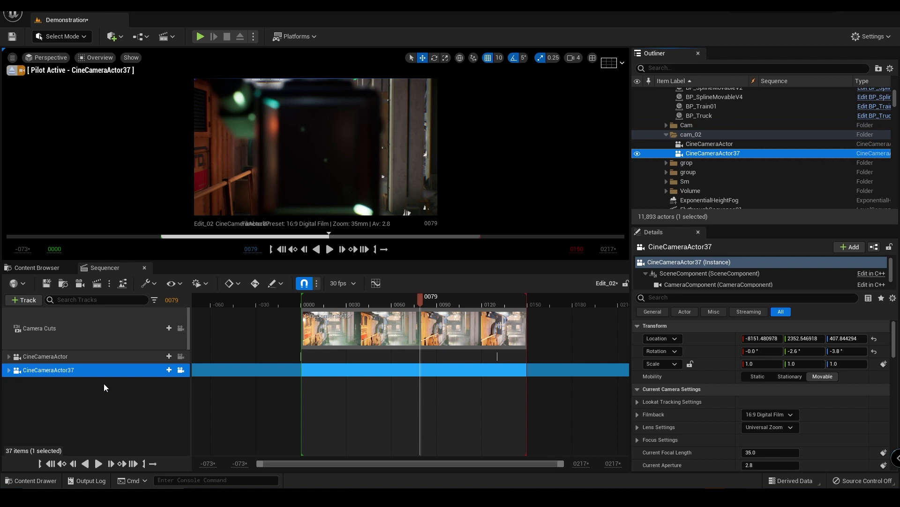
- Reposition CineCameraActor37 above the factory hall at about -7610, 1799, 1036 and key its Transform at frame 76
{"action": "mouse_move", "coordinate": [412, 300]}
{"action": "left_mouse_down"}
{"action": "mouse_move", "coordinate": [402, 300]}
{"action": "mouse_move", "coordinate": [416, 300]}
{"action": "left_mouse_up"}
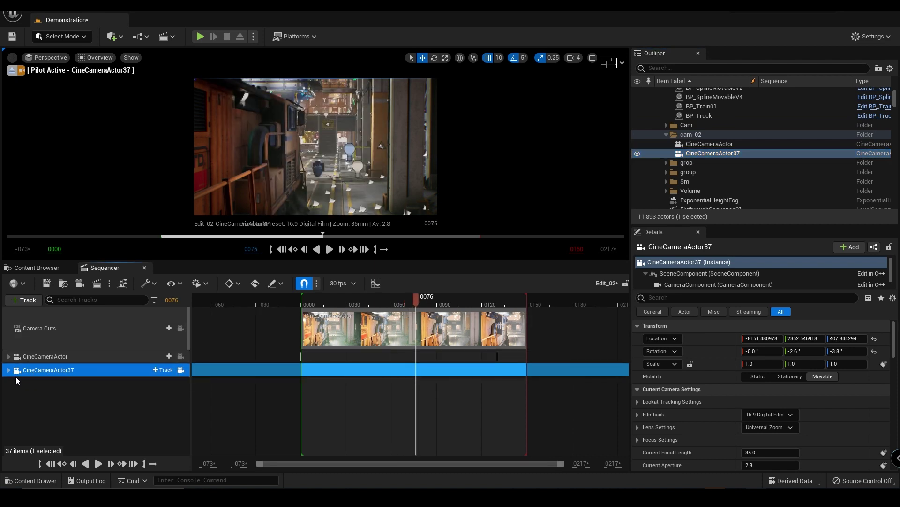
{"action": "left_click", "coordinate": [262, 141]}
{"action": "right_click_drag", "start_coordinate": [262, 140], "coordinate": [291, 131]}
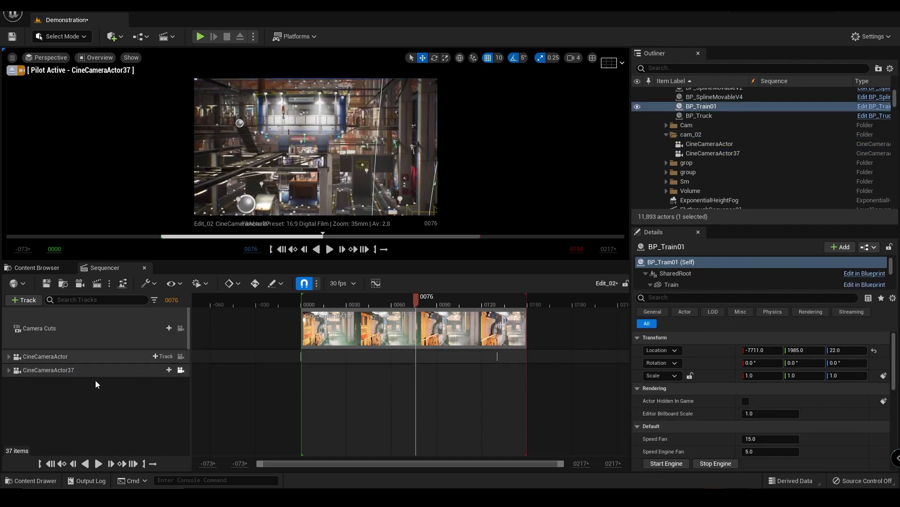
{"action": "left_click", "coordinate": [8, 369]}
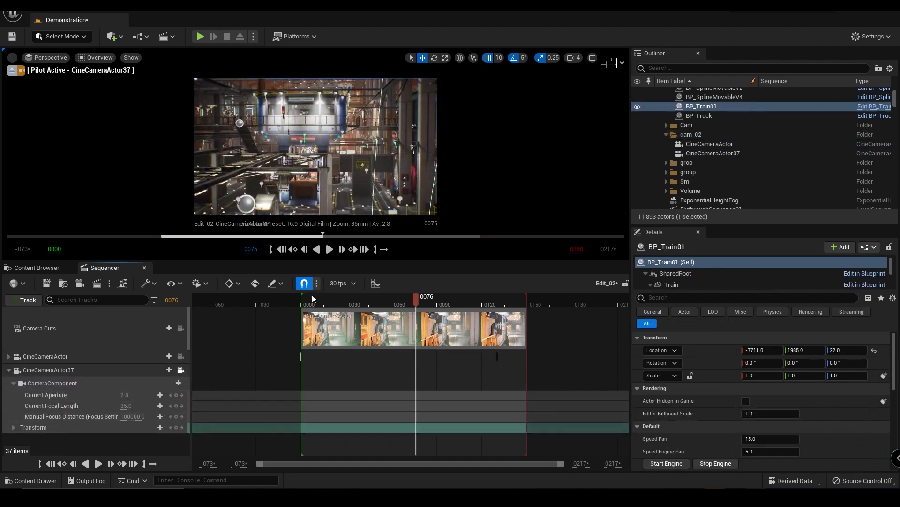
{"action": "left_click", "coordinate": [14, 427]}
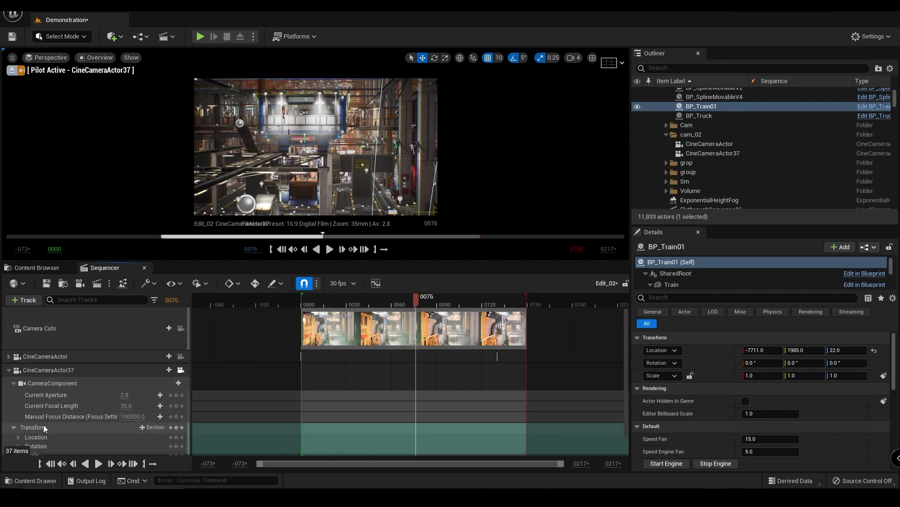
{"action": "left_click", "coordinate": [12, 427]}
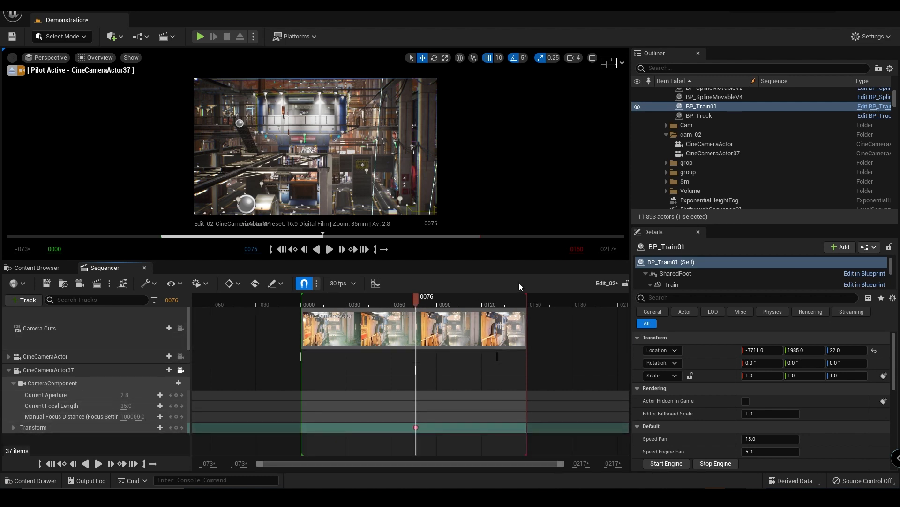
- At frame 150, move CineCameraActor37 to about -7568, 2234, 1104 and key its Transform
{"action": "left_click_drag", "start_coordinate": [524, 300], "coordinate": [526, 300]}
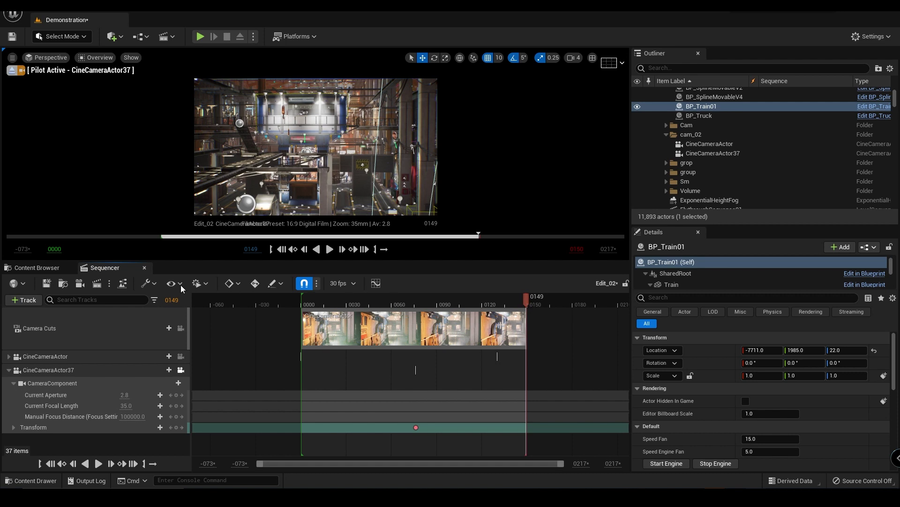
{"action": "left_click", "coordinate": [302, 156]}
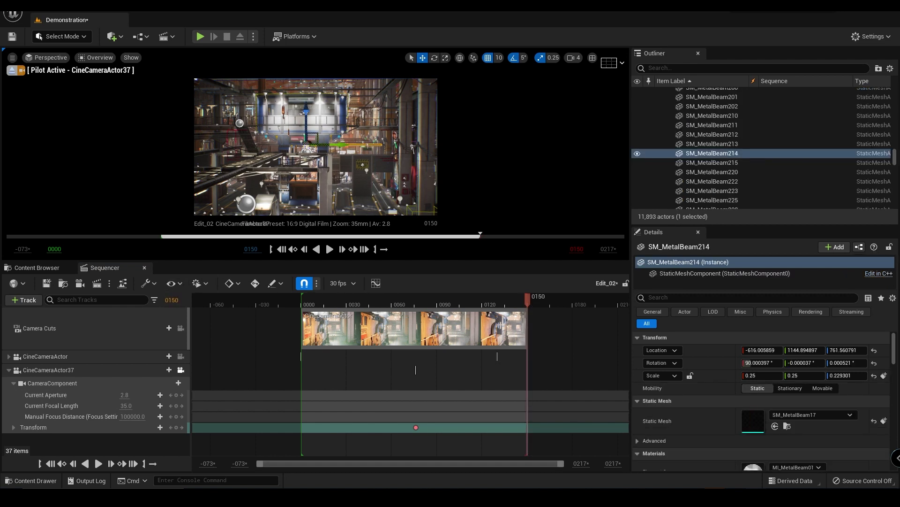
{"action": "right_click_drag", "start_coordinate": [302, 156], "coordinate": [314, 155]}
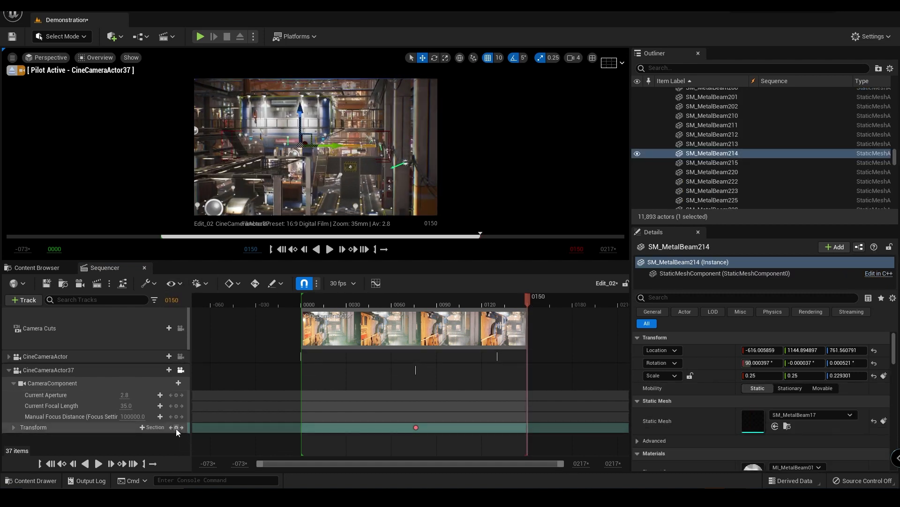
- Set CineCameraActor37's Transform keys at frames 76 and 150 to Linear interpolation
{"action": "left_click_drag", "start_coordinate": [534, 426], "coordinate": [534, 424]}
{"action": "right_click", "coordinate": [528, 427]}
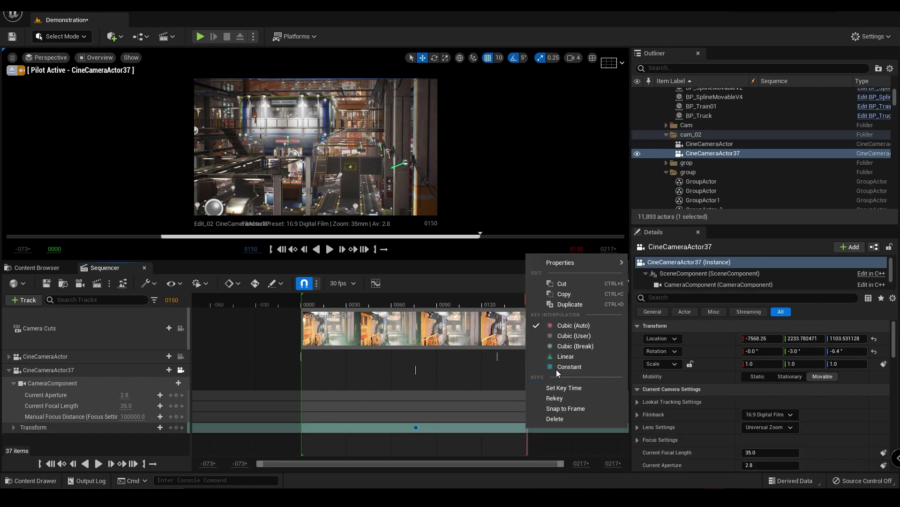
{"action": "left_click", "coordinate": [558, 356]}
- Preview CineCameraActor37's move in the timeline and collapse its track
{"action": "left_click", "coordinate": [386, 303]}
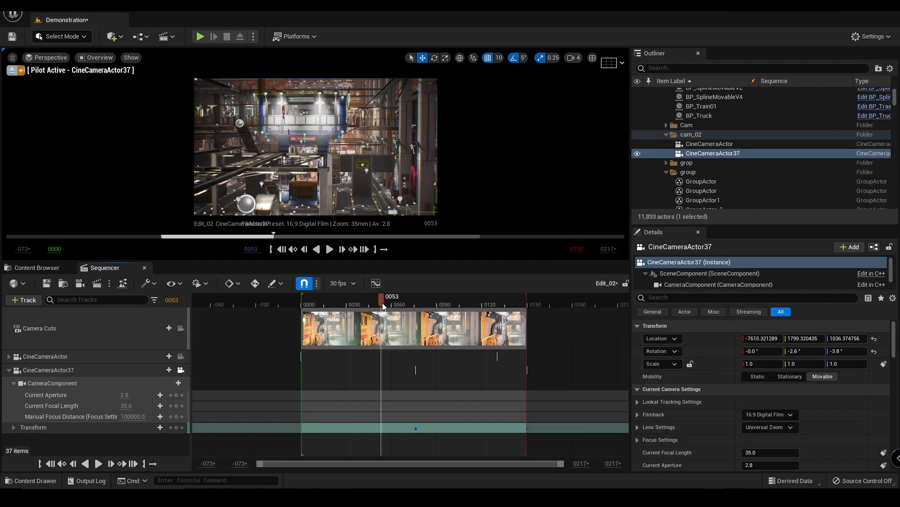
{"action": "key", "text": "space"}
{"action": "left_click", "coordinate": [416, 303]}
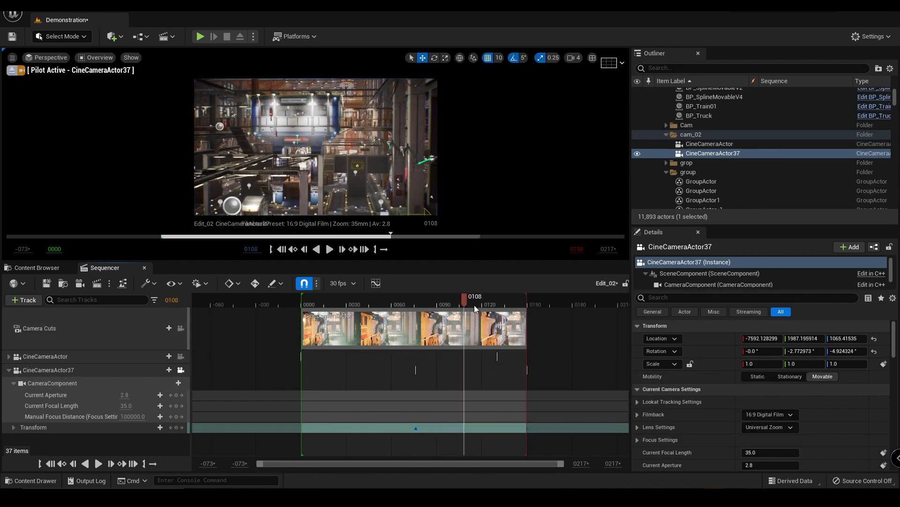
{"action": "left_click", "coordinate": [9, 369]}
- Compare the views of both cameras at frame 76 and lock the viewport to the Camera Cuts track
{"action": "left_click", "coordinate": [181, 357]}
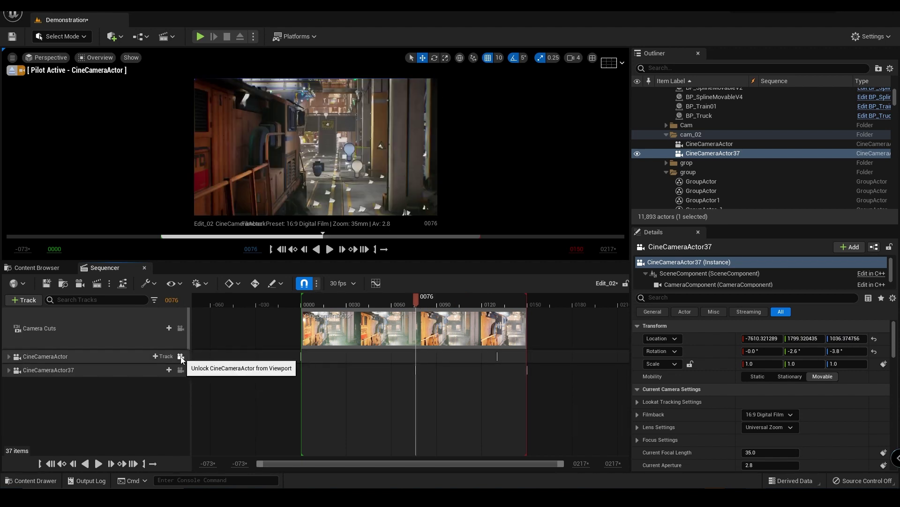
{"action": "left_click", "coordinate": [179, 371]}
{"action": "left_click", "coordinate": [181, 357]}
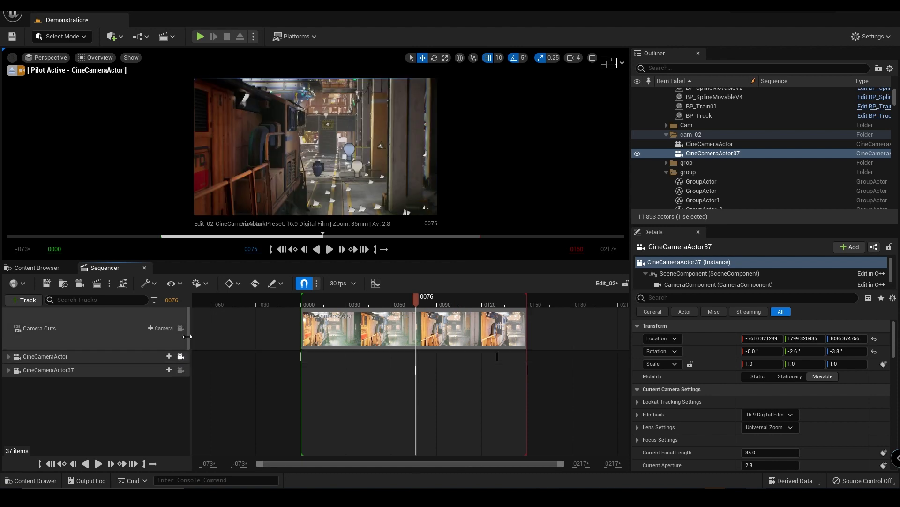
{"action": "left_click", "coordinate": [180, 327]}
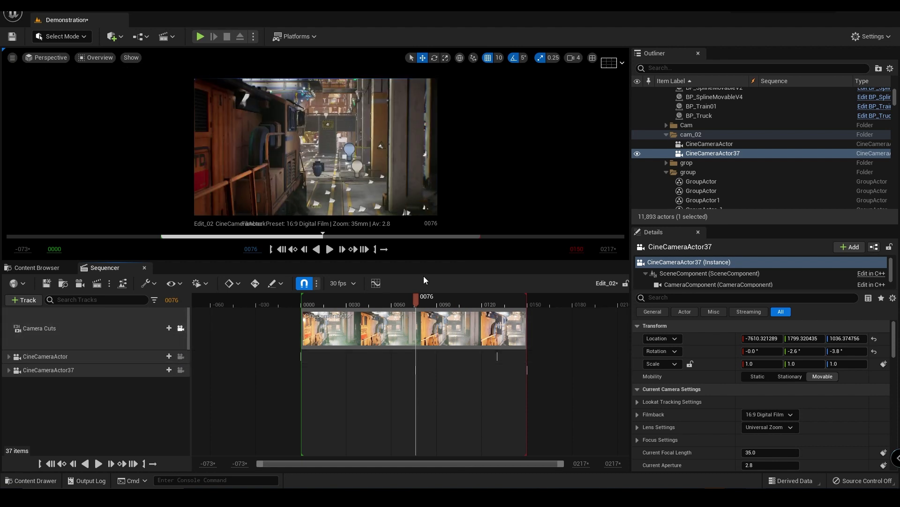
- Trim the part after frame 76 off the CineCameraActor section in the Camera Cuts track
{"action": "right_click", "coordinate": [424, 333]}
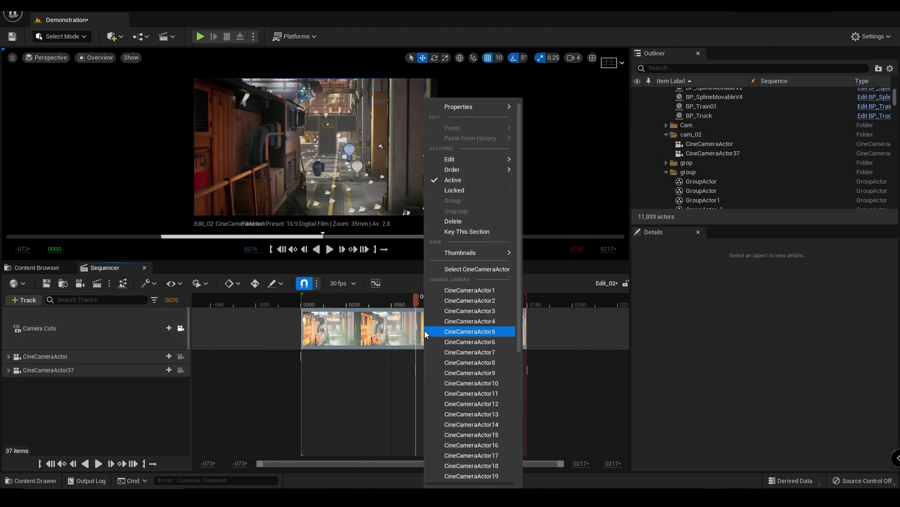
{"action": "mouse_move", "coordinate": [474, 159]}
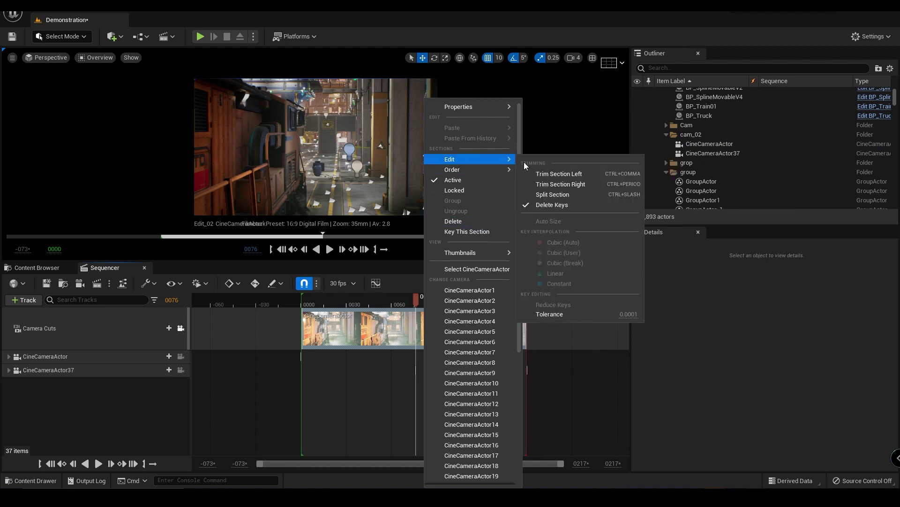
{"action": "left_click", "coordinate": [571, 184]}
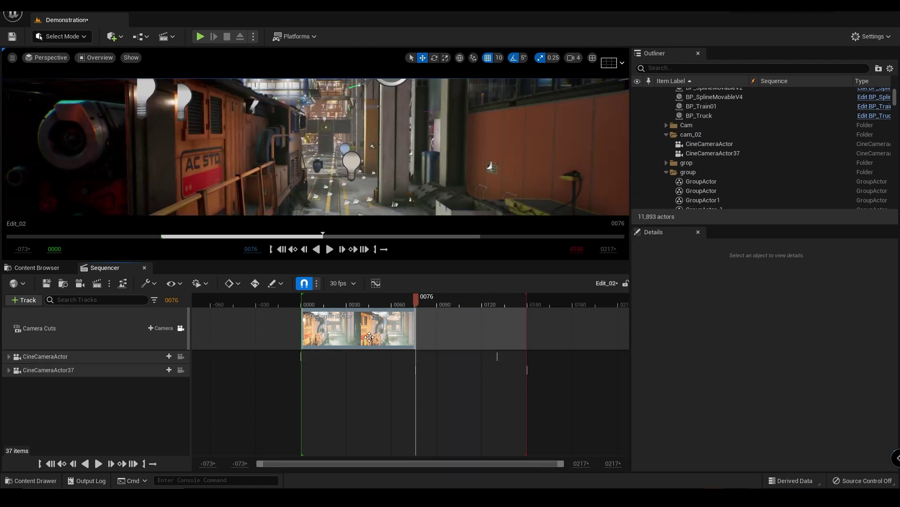
{"action": "left_click", "coordinate": [153, 328]}
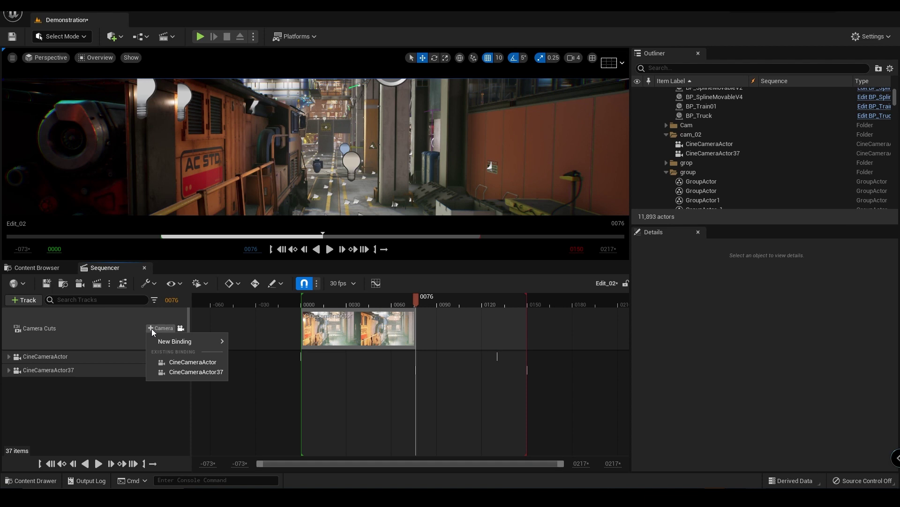
{"action": "mouse_move", "coordinate": [188, 341]}
{"action": "left_click", "coordinate": [188, 371]}
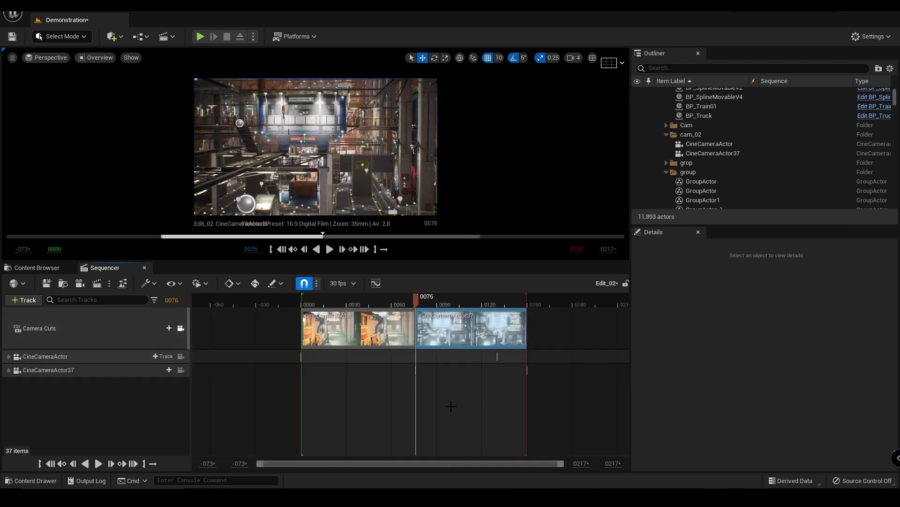
{"action": "left_click", "coordinate": [445, 324]}
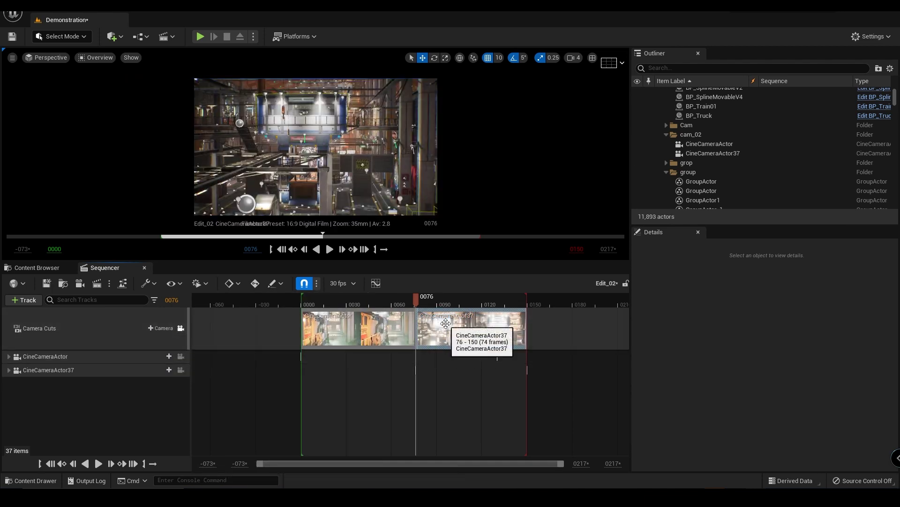
{"action": "key", "text": "Delete"}
- Add CineCameraActor37 to the Camera Cuts track at frame 76 and play the edit across the cut
{"action": "left_click", "coordinate": [160, 330]}
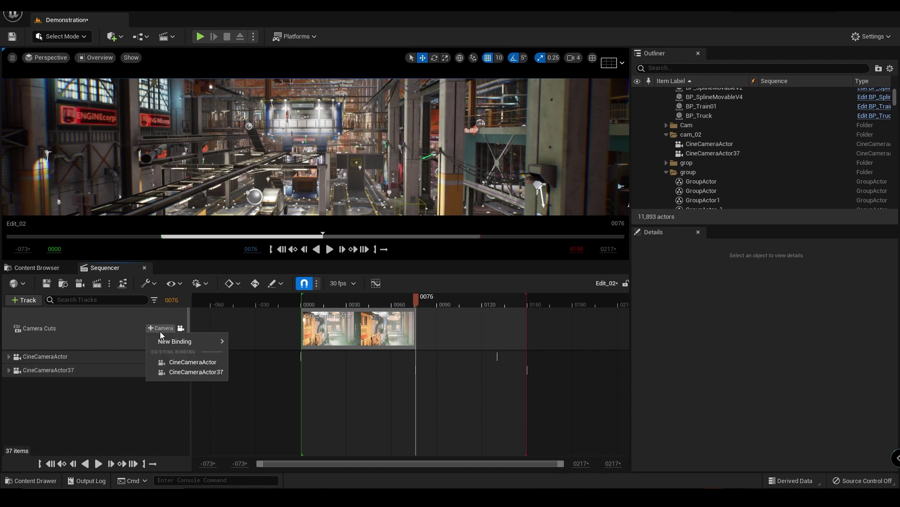
{"action": "left_click", "coordinate": [192, 372]}
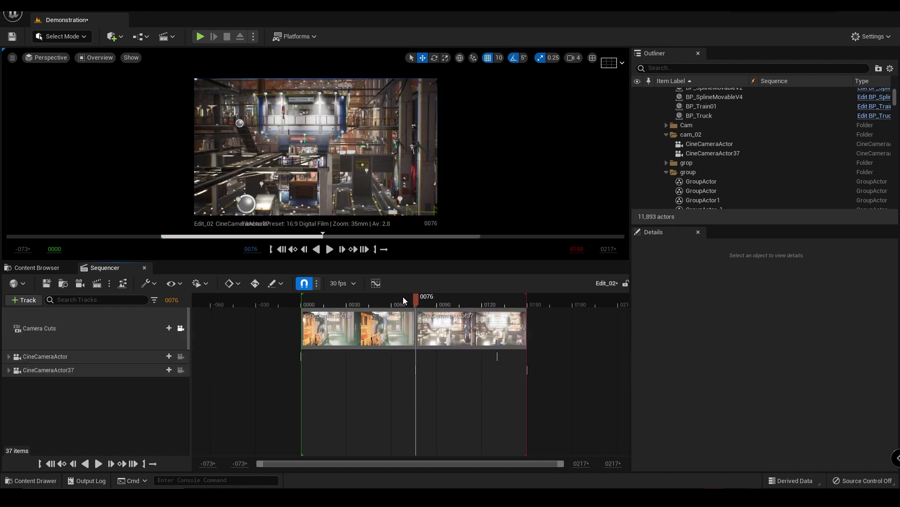
{"action": "left_click", "coordinate": [315, 297]}
{"action": "key", "text": "space"}
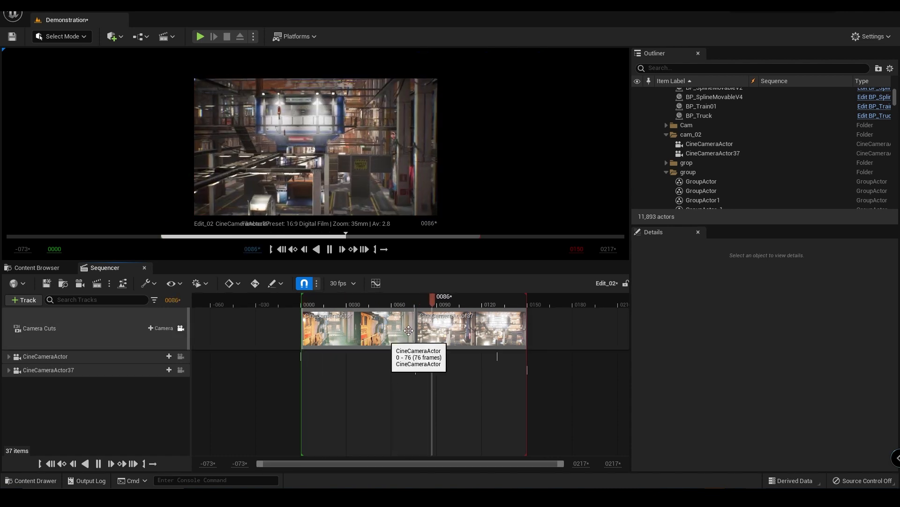
{"action": "key", "text": "space"}
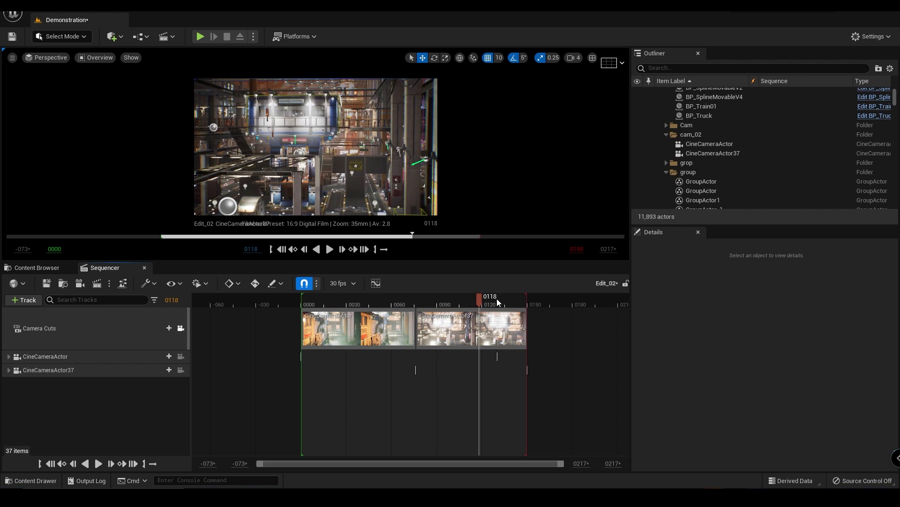
- Look over the available cinematics tools, open the plugin list and search it for "mov"
{"action": "left_click", "coordinate": [91, 15]}
{"action": "mouse_move", "coordinate": [119, 31]}
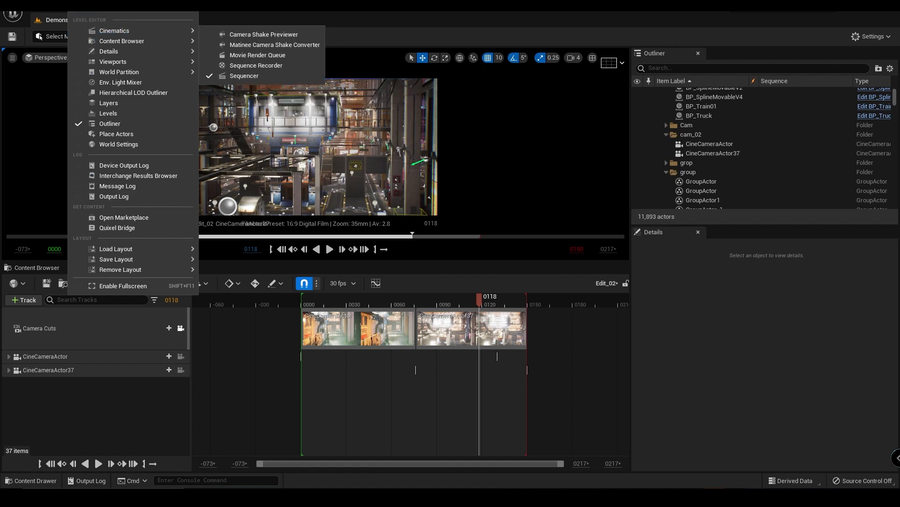
{"action": "left_click", "coordinate": [67, 13]}
{"action": "left_click", "coordinate": [60, 9]}
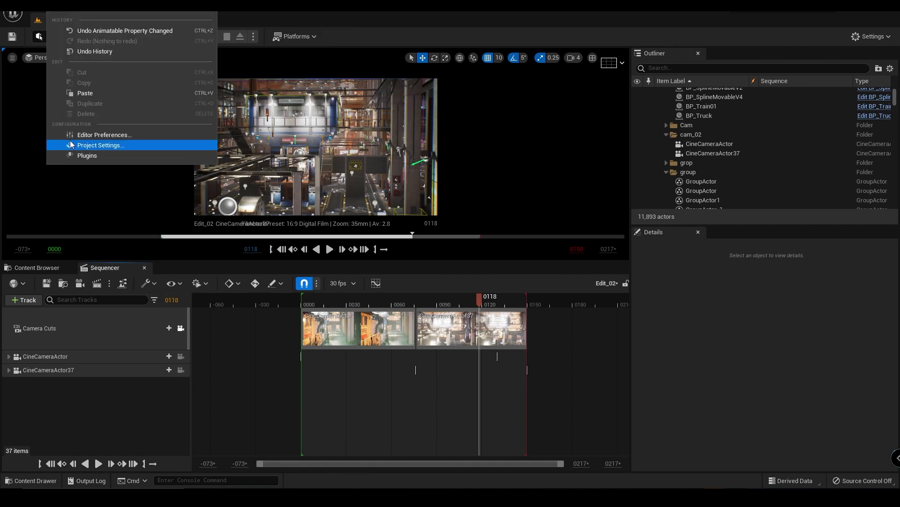
{"action": "left_click", "coordinate": [94, 155]}
{"action": "left_click_drag", "start_coordinate": [484, 137], "coordinate": [374, 136]}
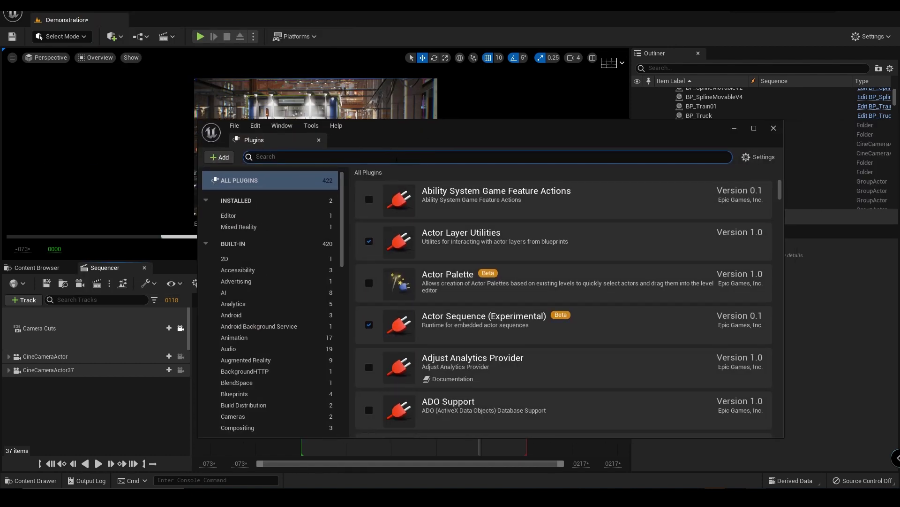
{"action": "type", "text": "moi"}
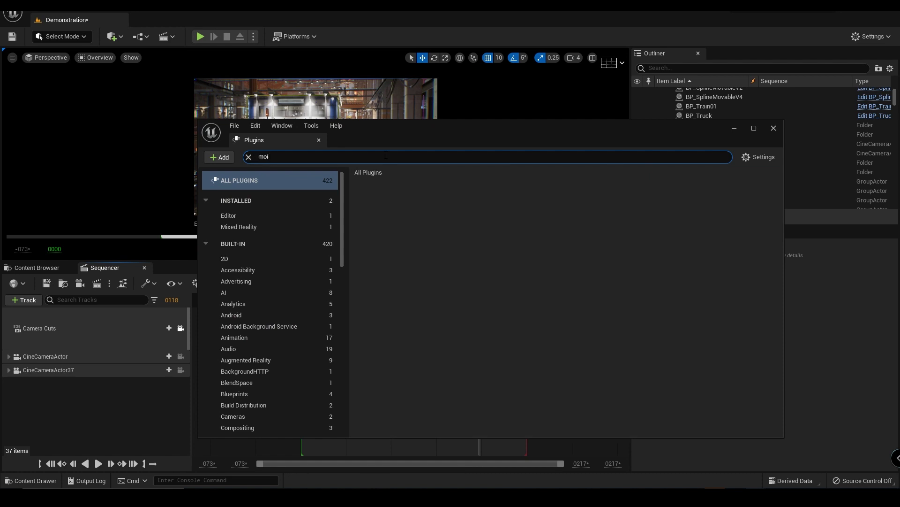
{"action": "key", "text": "BackSpace"}
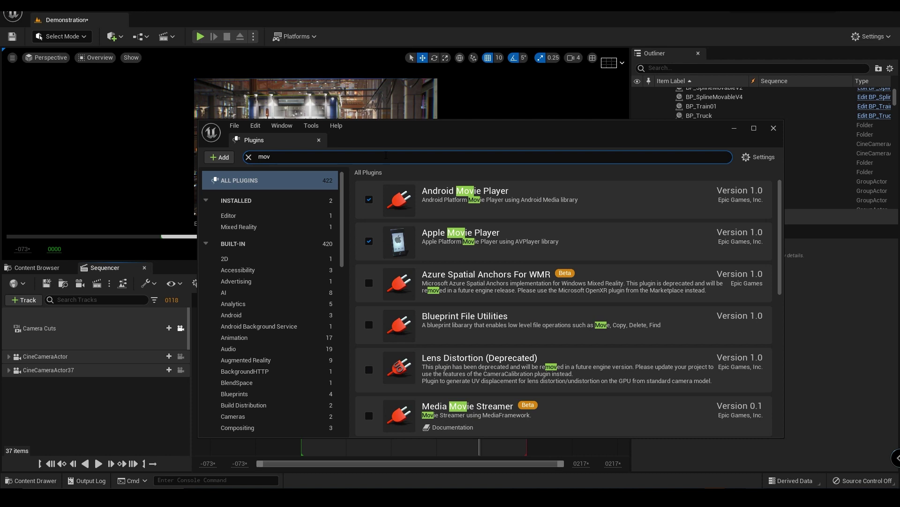
- Refine the plugin search to "movi", check that the Movie Render Queue plugin is enabled, and close the plugin list
{"action": "left_click", "coordinate": [99, 11]}
{"action": "mouse_move", "coordinate": [107, 32]}
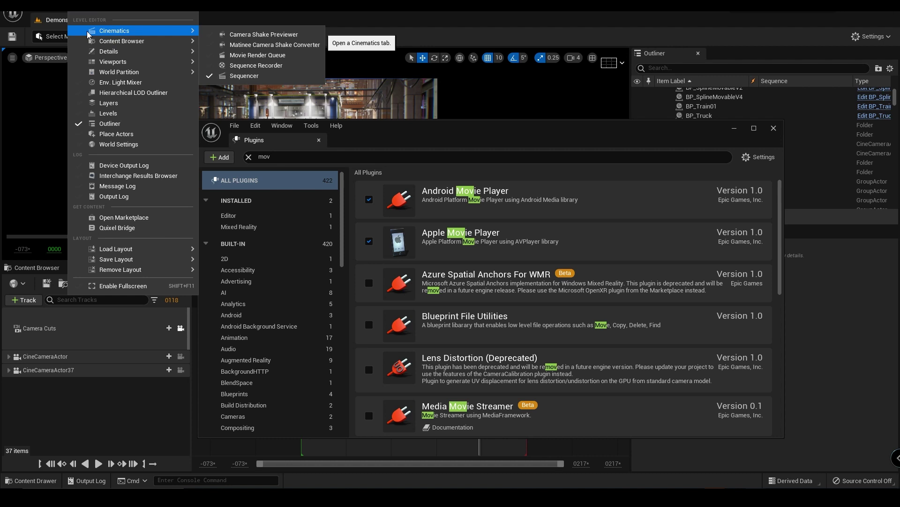
{"action": "left_click", "coordinate": [289, 164]}
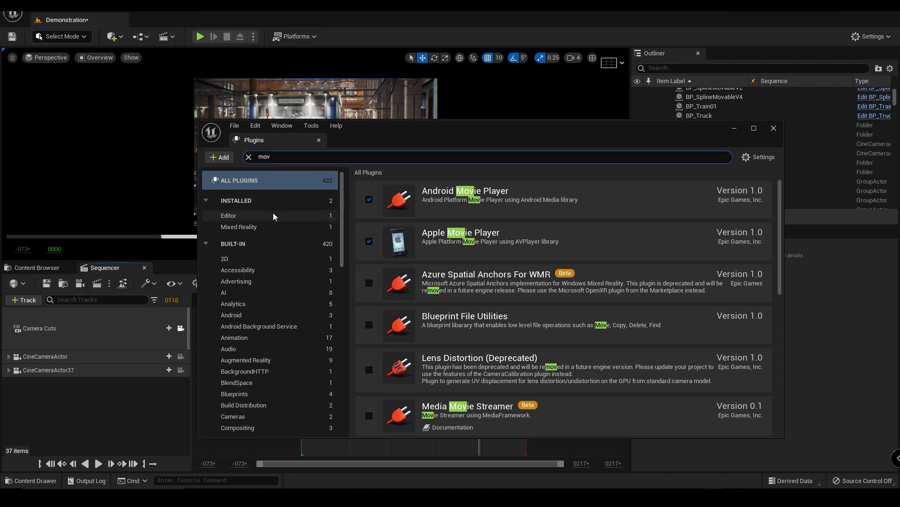
{"action": "type", "text": "movi"}
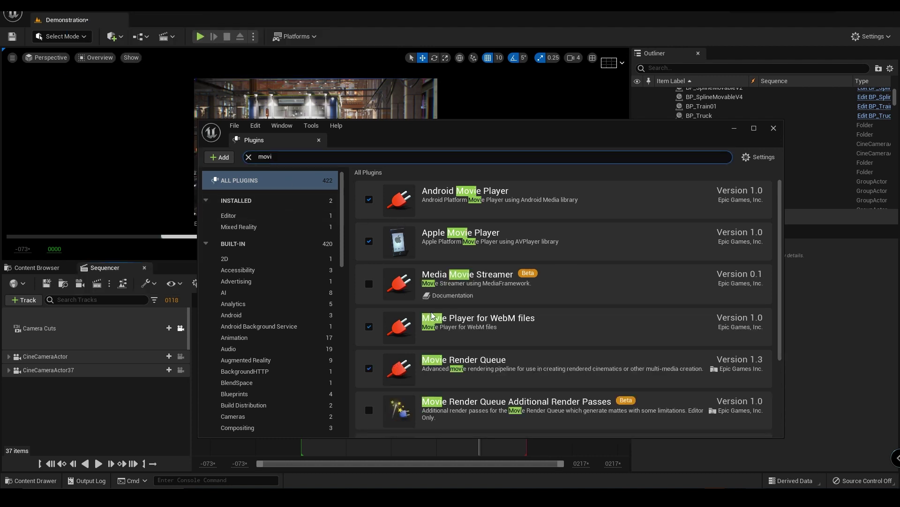
{"action": "left_click", "coordinate": [475, 370]}
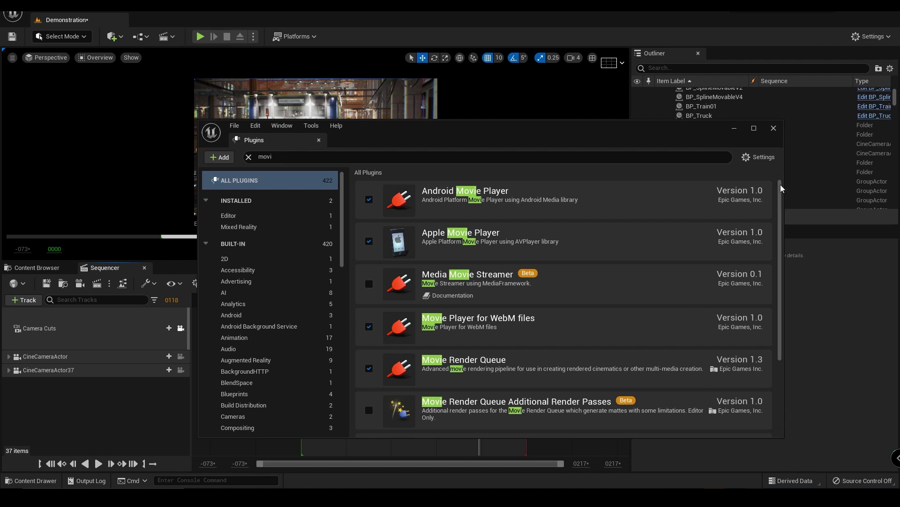
{"action": "left_click", "coordinate": [774, 128]}
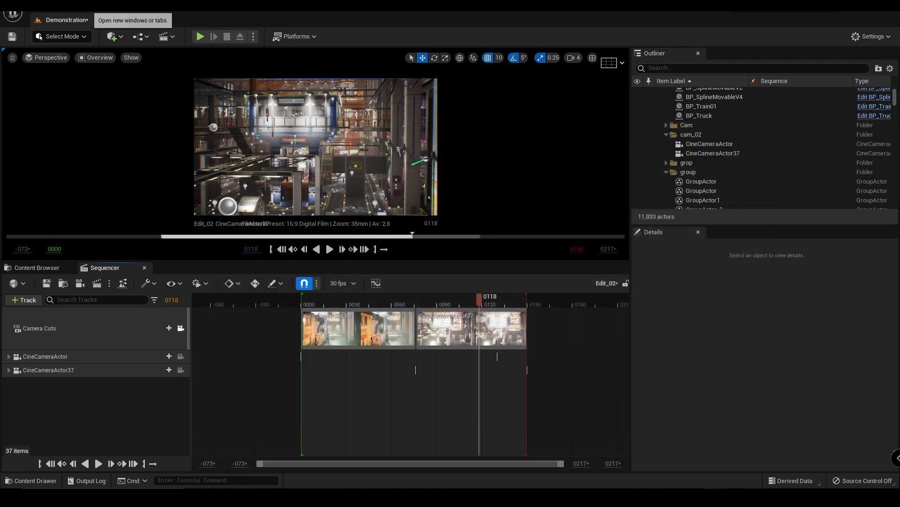
- Open the Movie Render Queue and add the Edit_02 level sequence as a new render job
{"action": "left_click", "coordinate": [89, 6]}
{"action": "mouse_move", "coordinate": [115, 41]}
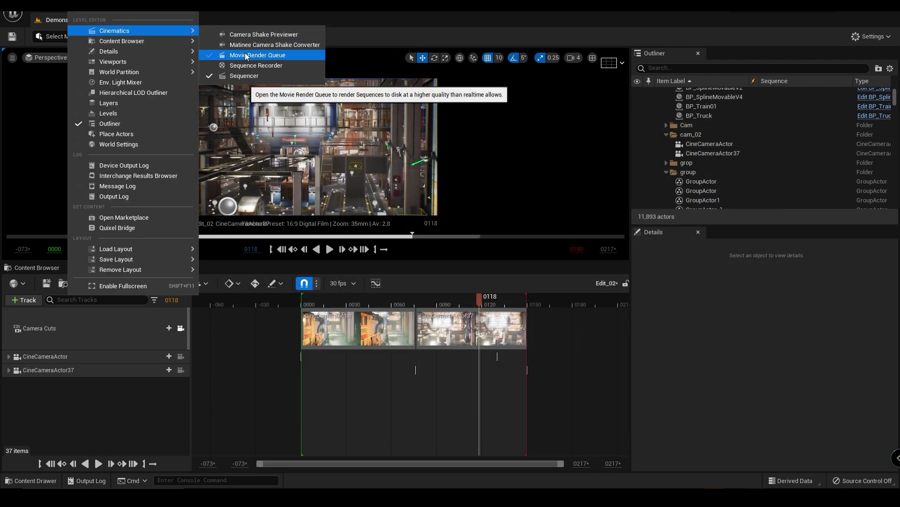
{"action": "left_click", "coordinate": [244, 54]}
{"action": "left_click_drag", "start_coordinate": [436, 134], "coordinate": [525, 53]}
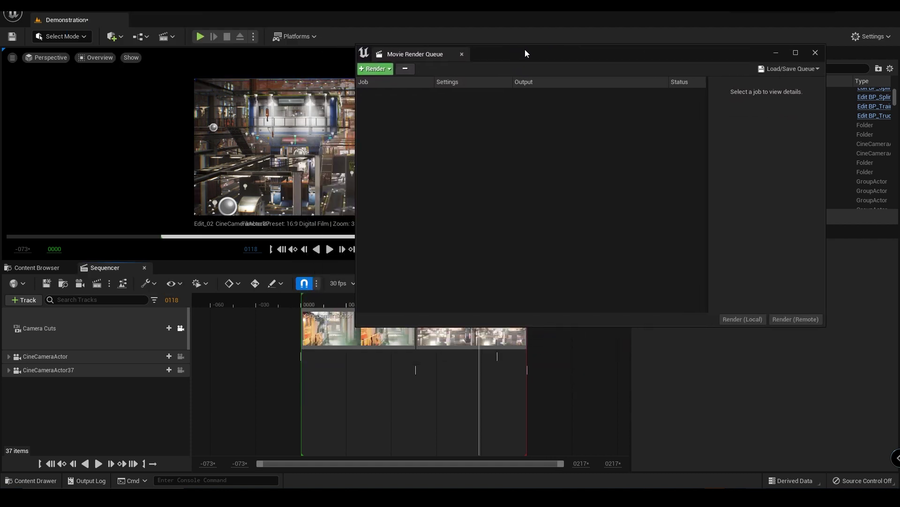
{"action": "left_click", "coordinate": [376, 72]}
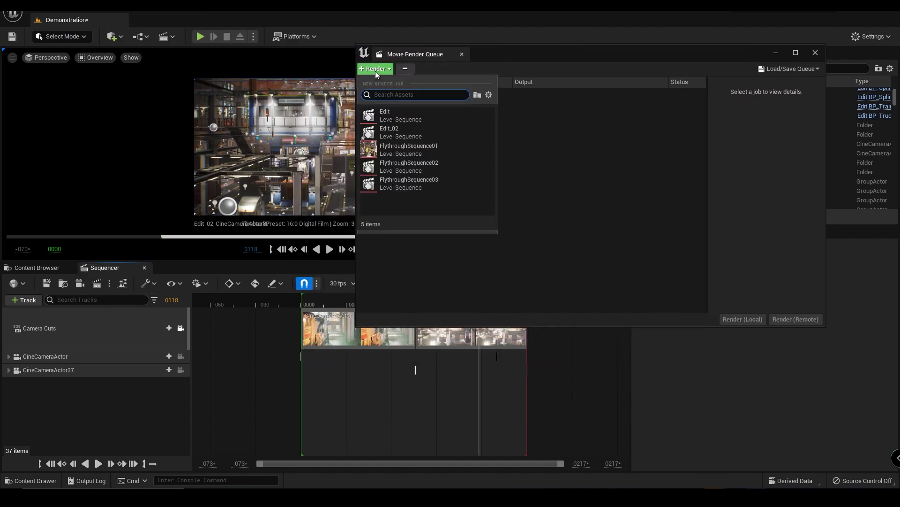
{"action": "left_click", "coordinate": [400, 130]}
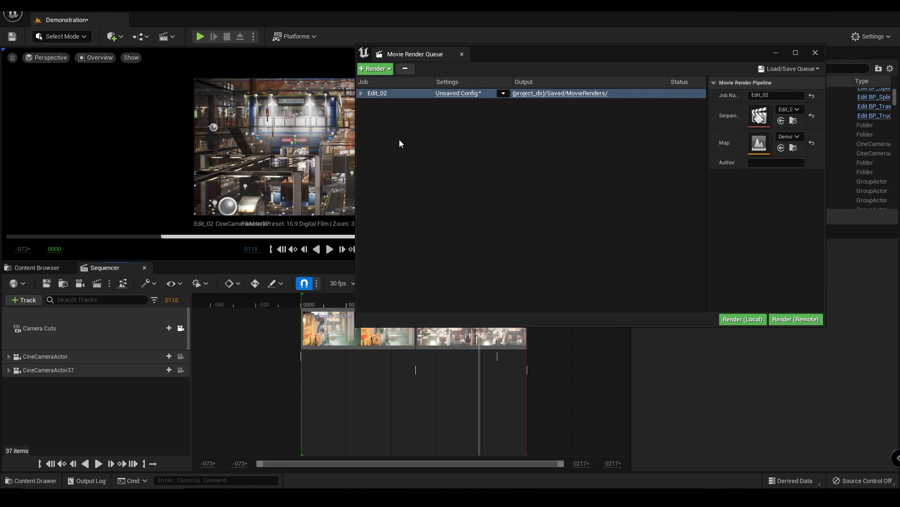
- In the Edit_02 job's settings, replace the .jpg export with a .png Sequence [8bit] export
{"action": "left_click", "coordinate": [453, 101]}
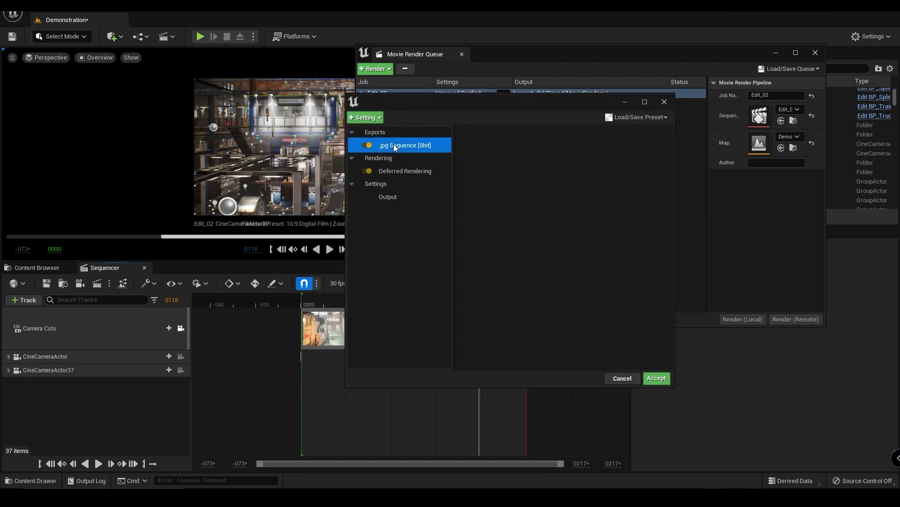
{"action": "left_click", "coordinate": [371, 117]}
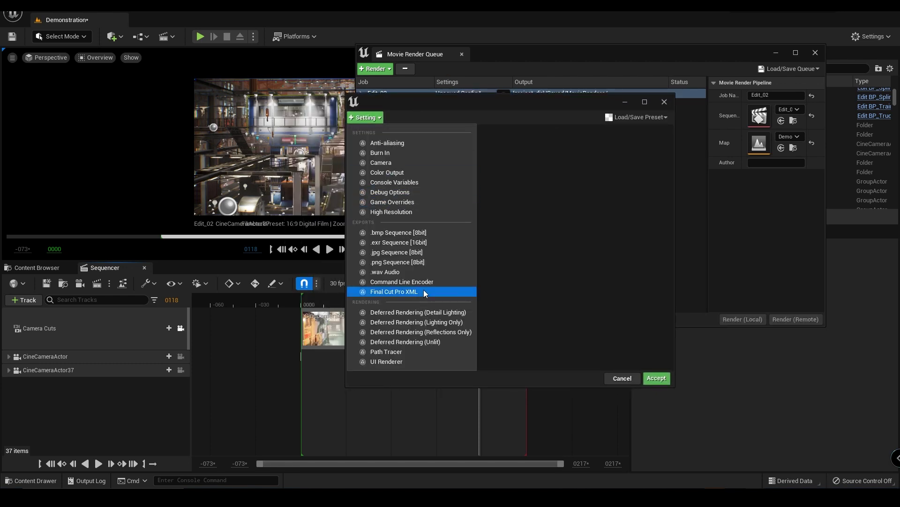
{"action": "left_click", "coordinate": [415, 243]}
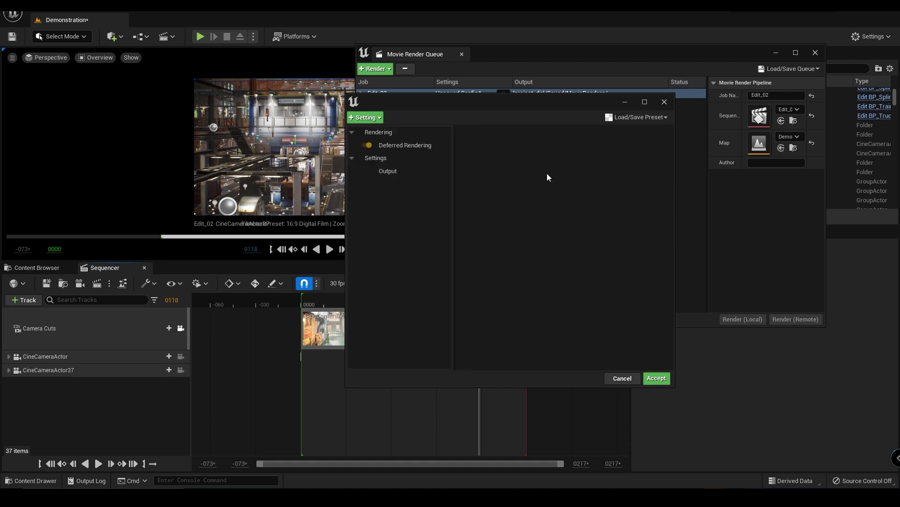
{"action": "left_click", "coordinate": [368, 117]}
{"action": "left_click", "coordinate": [398, 262]}
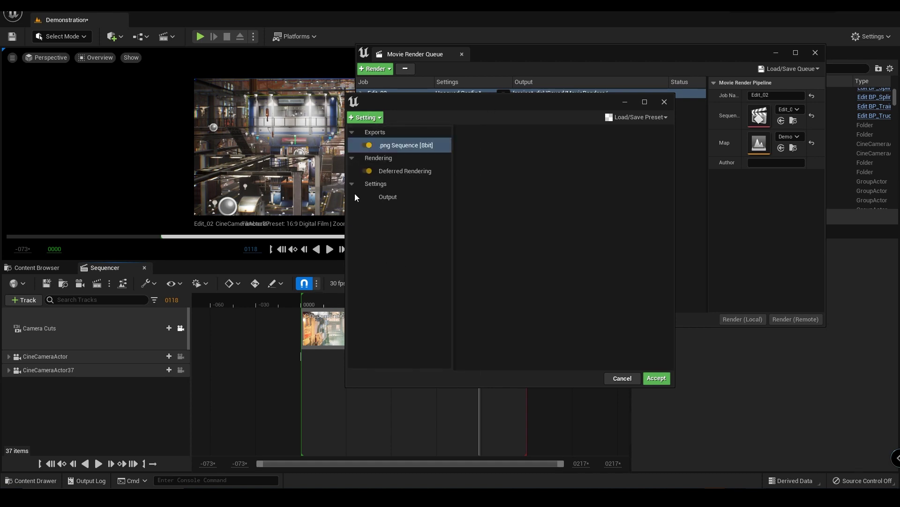
- Review the Deferred Rendering and Output settings, and set the output directory to a folder under G:/00_Work/study/unreal/02_render
{"action": "left_click", "coordinate": [402, 173]}
{"action": "left_click", "coordinate": [386, 196]}
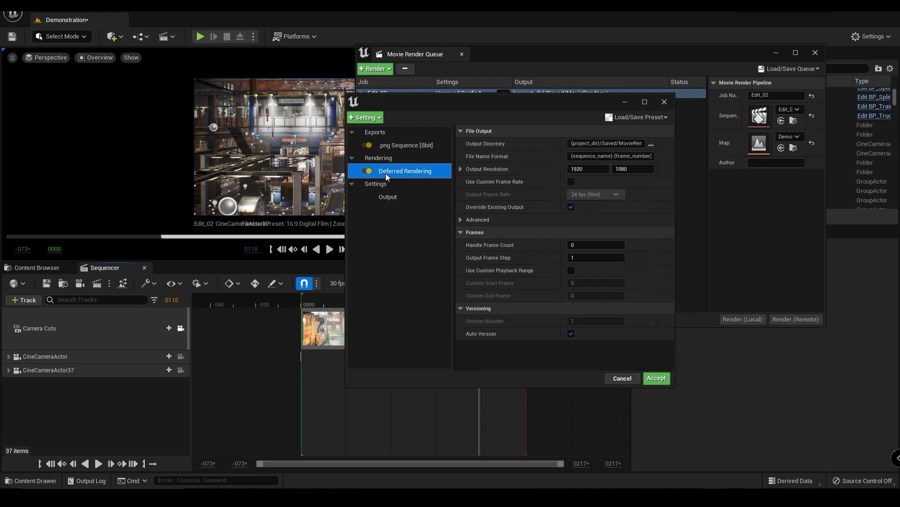
{"action": "left_click", "coordinate": [385, 173]}
{"action": "left_click", "coordinate": [386, 196]}
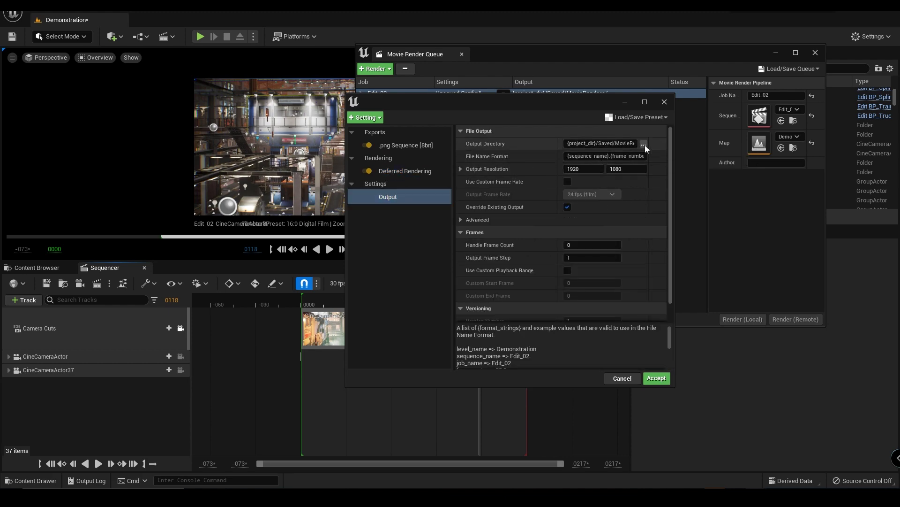
{"action": "left_click", "coordinate": [646, 145]}
{"action": "left_click_drag", "start_coordinate": [565, 105], "coordinate": [466, 105]}
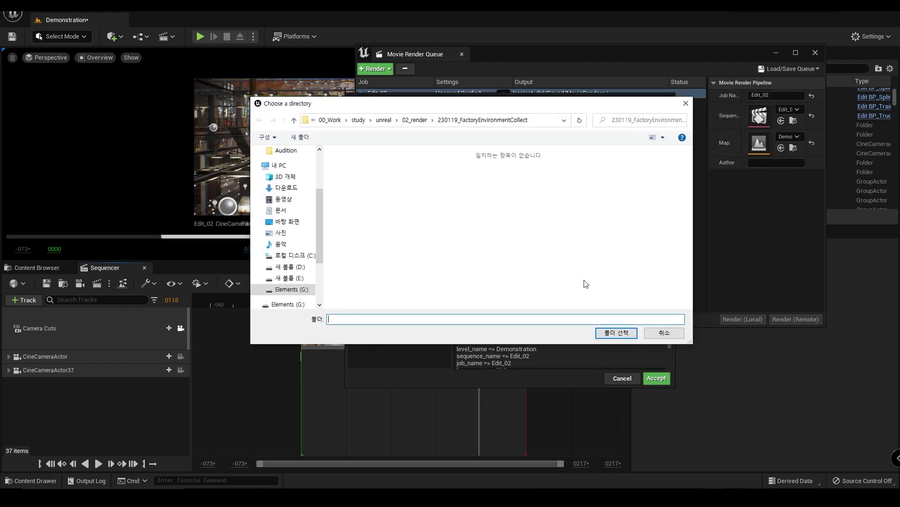
{"action": "left_click", "coordinate": [615, 329]}
- Change the output file name format to 01.{frame_number}
{"action": "left_click", "coordinate": [605, 156]}
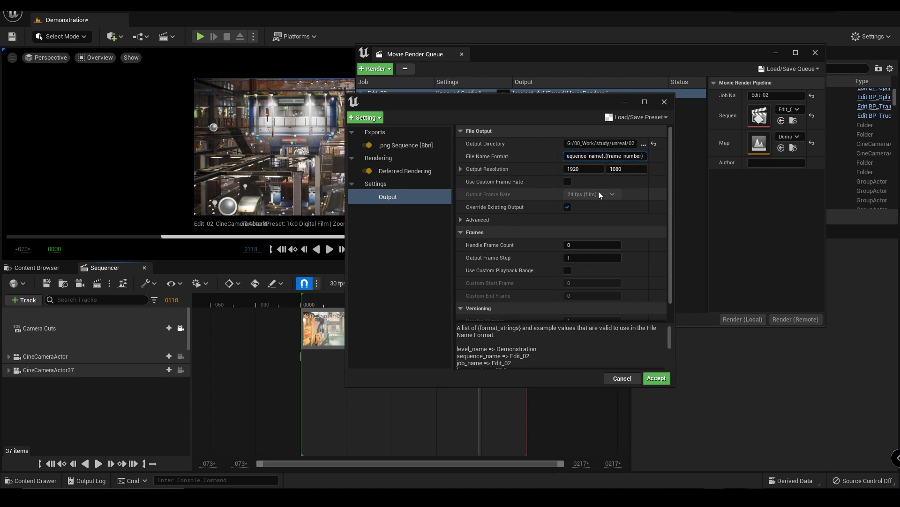
{"action": "key", "text": "BackSpace"}
{"action": "key", "text": "BackSpace"}
{"action": "key", "text": "BackSpace"}
{"action": "key", "text": "BackSpace"}
{"action": "key", "text": "BackSpace"}
{"action": "key", "text": "BackSpace"}
{"action": "key", "text": "BackSpace"}
{"action": "key", "text": "BackSpace"}
{"action": "key", "text": "BackSpace"}
{"action": "key", "text": "BackSpace"}
{"action": "key", "text": "BackSpace"}
{"action": "key", "text": "BackSpace"}
{"action": "key", "text": "BackSpace"}
{"action": "key", "text": "BackSpace"}
{"action": "key", "text": "BackSpace"}
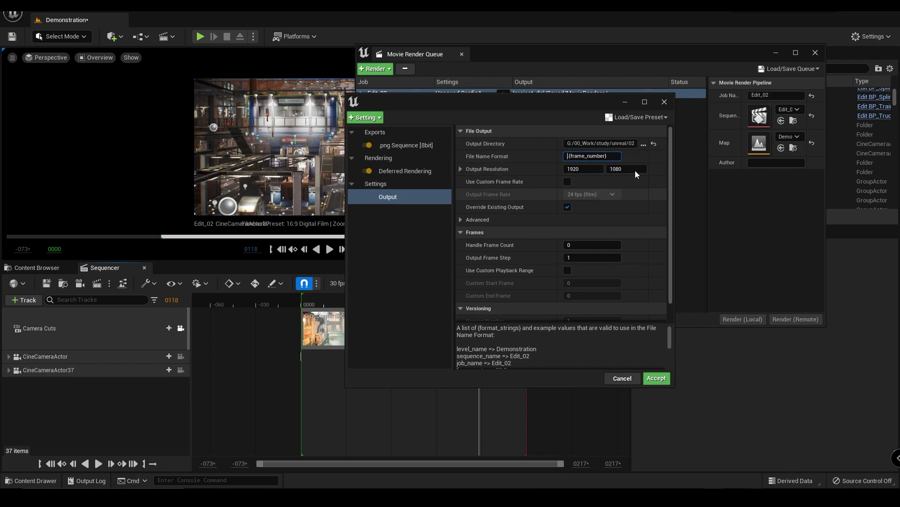
{"action": "type", "text": "01."}
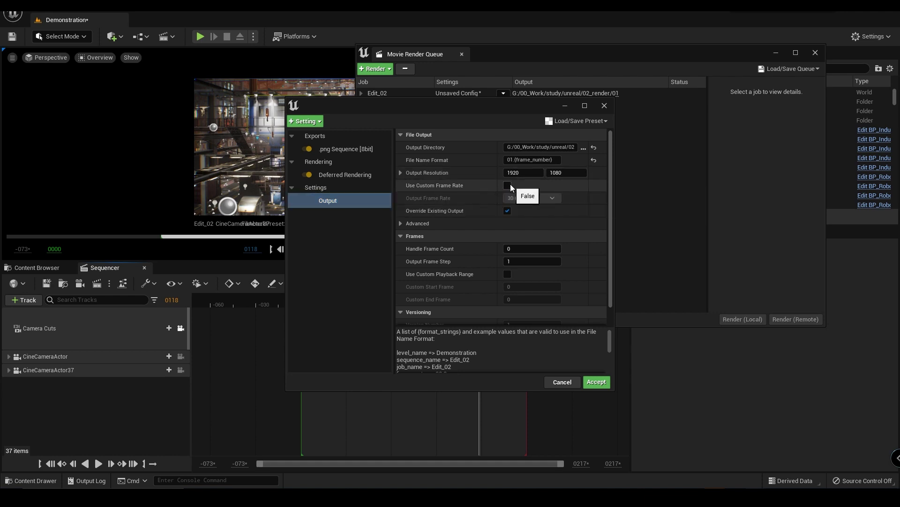
- Enable a custom output frame rate of 30 fps and accept the render settings
{"action": "left_click", "coordinate": [524, 198]}
{"action": "left_click", "coordinate": [443, 261]}
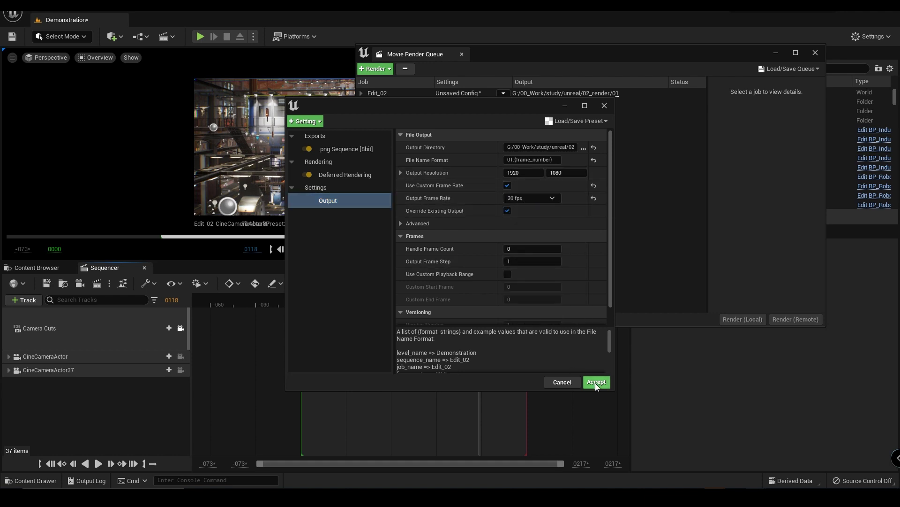
{"action": "left_click", "coordinate": [596, 382]}
- Render the Edit_02 job locally, and close the message log and the Movie Render Queue
{"action": "left_click", "coordinate": [741, 319]}
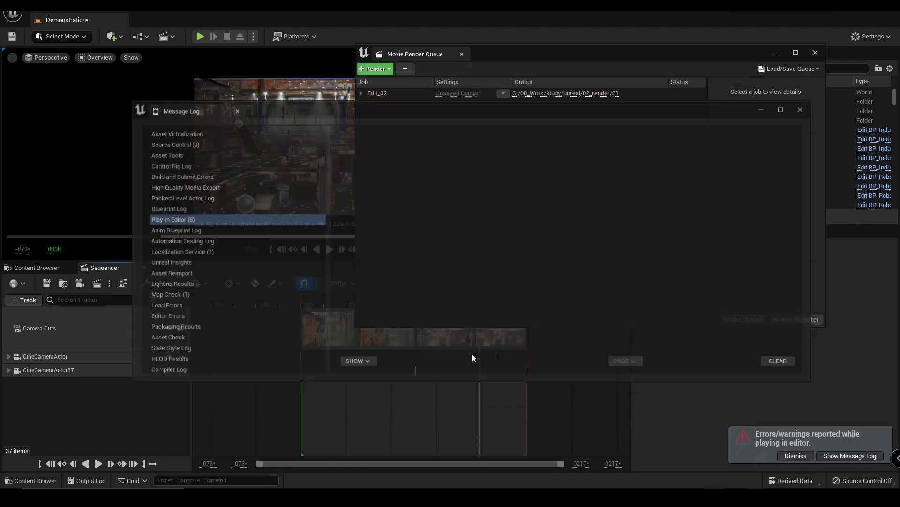
{"action": "left_click", "coordinate": [805, 108]}
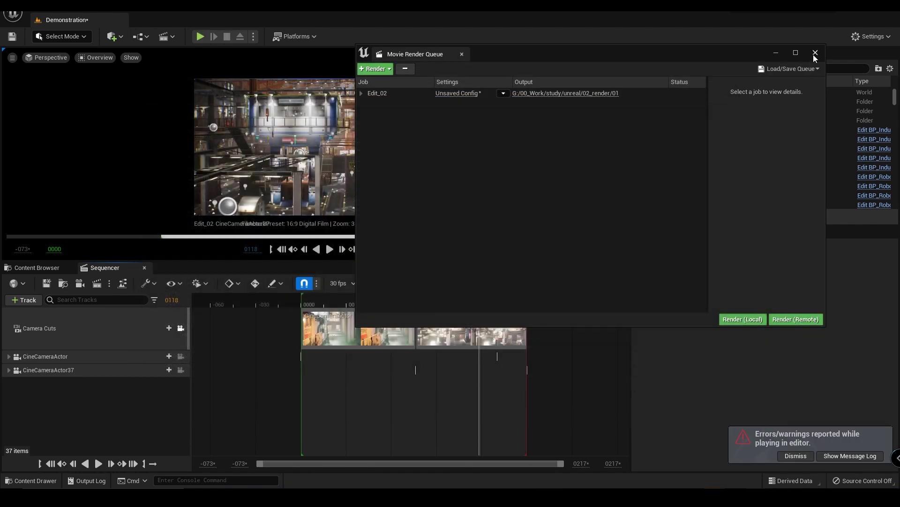
{"action": "left_click", "coordinate": [815, 53]}
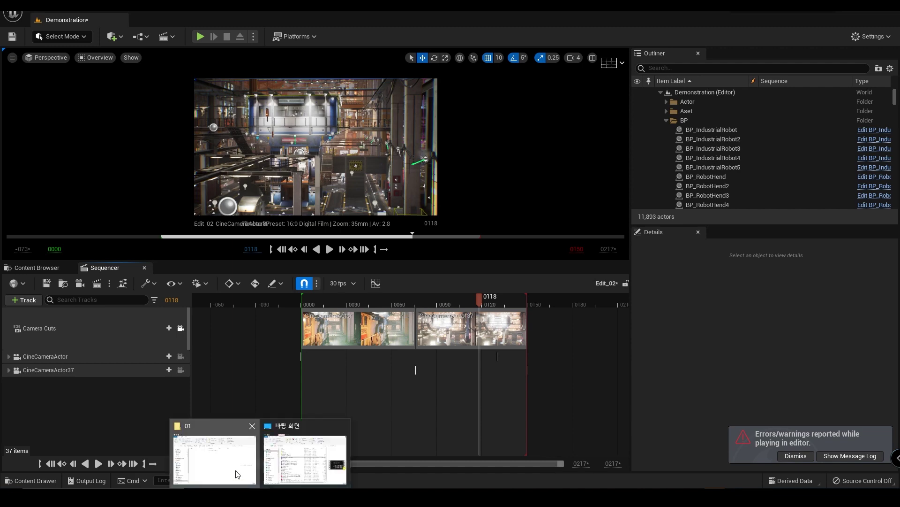
- Open 01.0000.png from the rendered output folder 01, flip forward through the following frames and close the image viewer
{"action": "left_click", "coordinate": [237, 474]}
{"action": "double_click", "coordinate": [371, 162]}
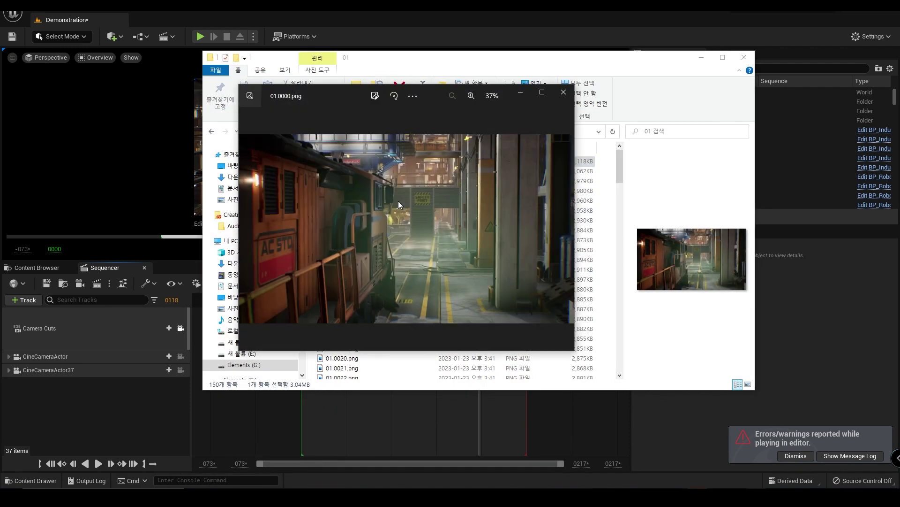
{"action": "key", "text": "Right"}
{"action": "key", "text": "Right"}
{"action": "key", "text": "Right"}
{"action": "key", "text": "Right"}
{"action": "key", "text": "Right"}
{"action": "key", "text": "Right"}
{"action": "key", "text": "Right"}
{"action": "key", "text": "Right"}
{"action": "key", "text": "Right"}
{"action": "key", "text": "Right"}
{"action": "key", "text": "Right"}
{"action": "key", "text": "Right"}
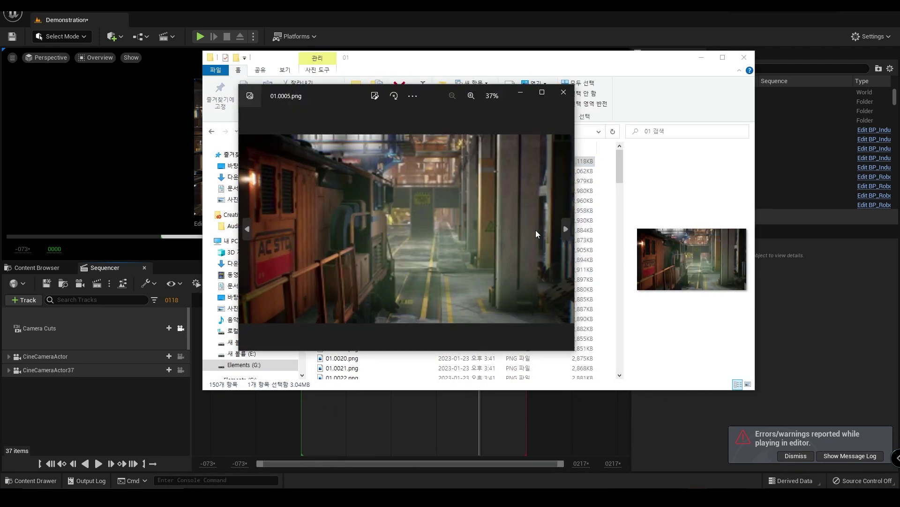
{"action": "left_click", "coordinate": [564, 92]}
- Show the rendered files in folder 01 as thumbnails and look through the whole image sequence
{"action": "left_click", "coordinate": [748, 385]}
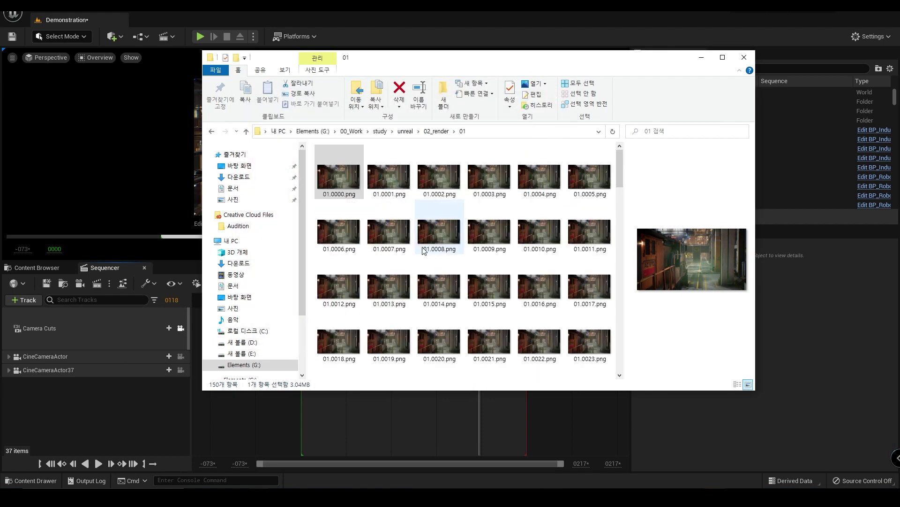
{"action": "scroll", "coordinate": [434, 242], "scroll_direction": "down", "scroll_amount": 17}
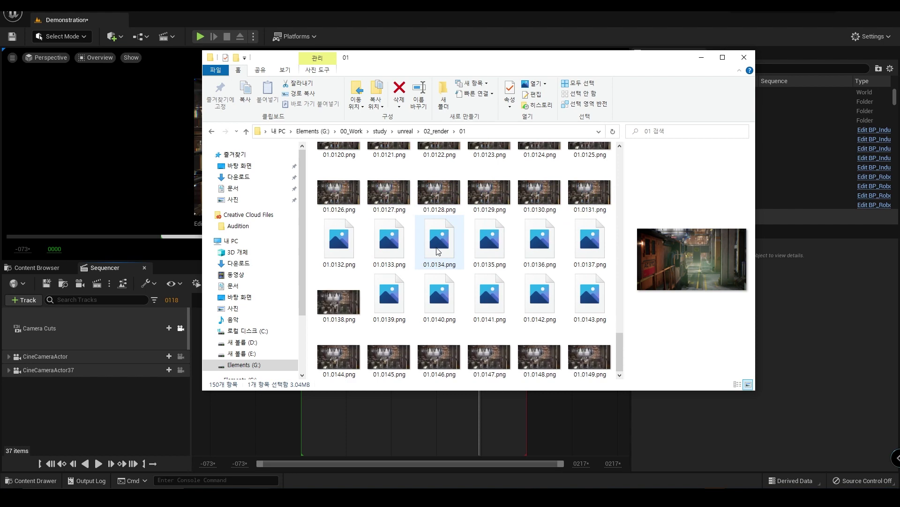
{"action": "scroll", "coordinate": [437, 251], "scroll_direction": "up", "scroll_amount": 15}
- Switch to Premiere Pro and inspect the Lumetri Color correction on the first 01.0000.png clip in the 230118_factory sequence
{"action": "left_click", "coordinate": [794, 369]}
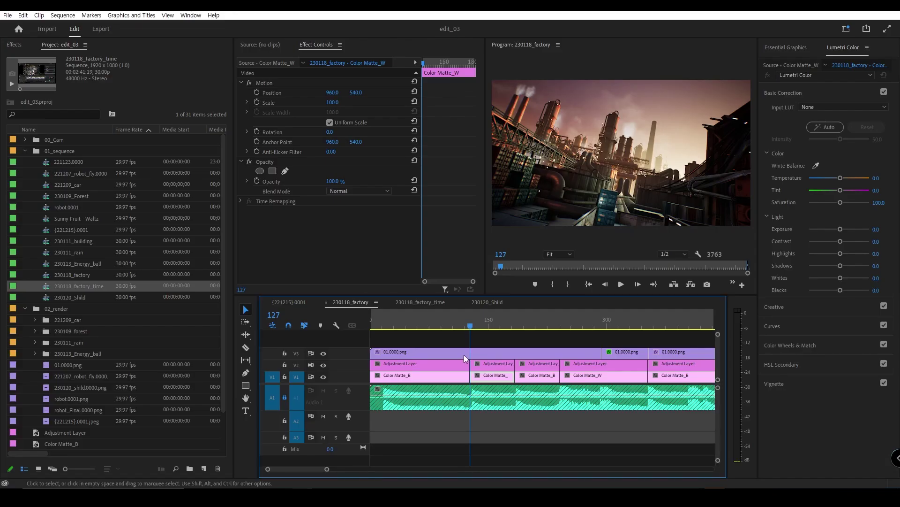
{"action": "scroll", "coordinate": [462, 352], "scroll_direction": "down", "scroll_amount": 2, "text": "alt"}
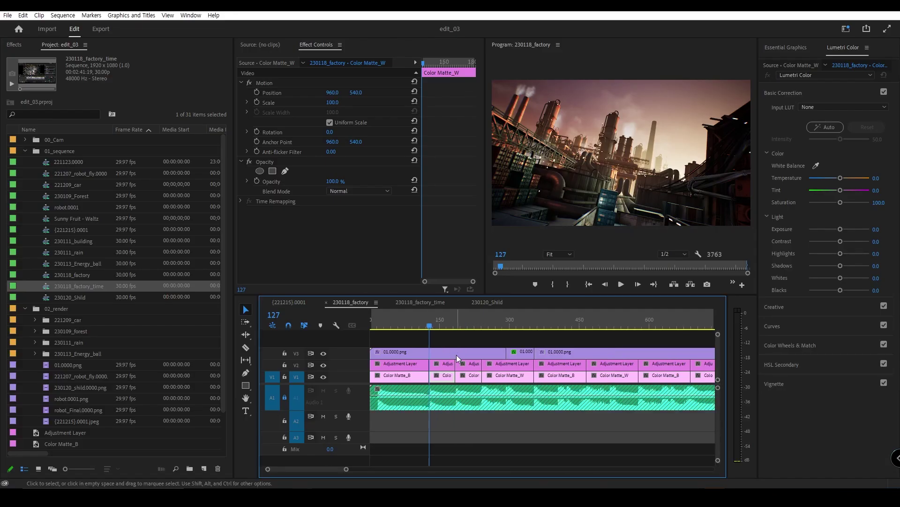
{"action": "left_click", "coordinate": [456, 354]}
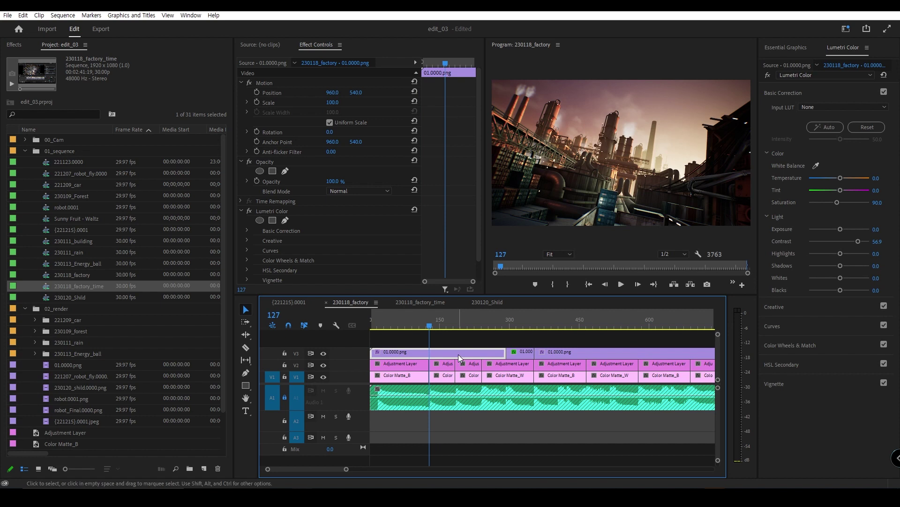
{"action": "left_click", "coordinate": [857, 240]}
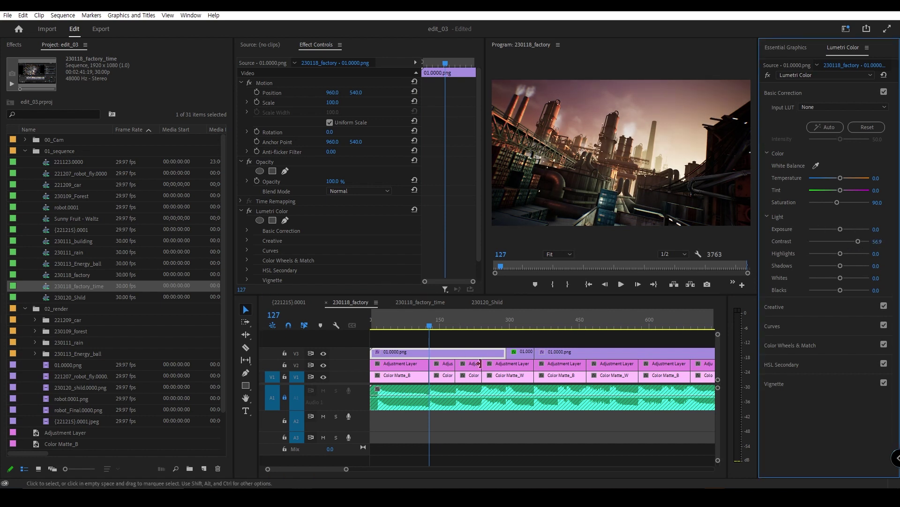
- Deselect the clip, collapse the 02_render bin and save the project
{"action": "left_click", "coordinate": [488, 342]}
{"action": "scroll", "coordinate": [487, 342], "scroll_direction": "down", "scroll_amount": 3, "text": "alt"}
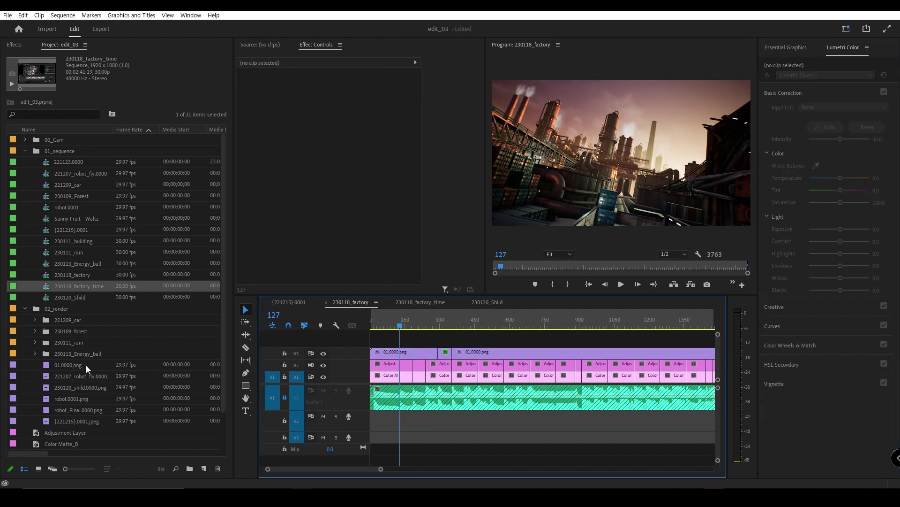
{"action": "left_click", "coordinate": [25, 308]}
{"action": "left_click", "coordinate": [506, 431]}
{"action": "key", "text": "ctrl+s"}
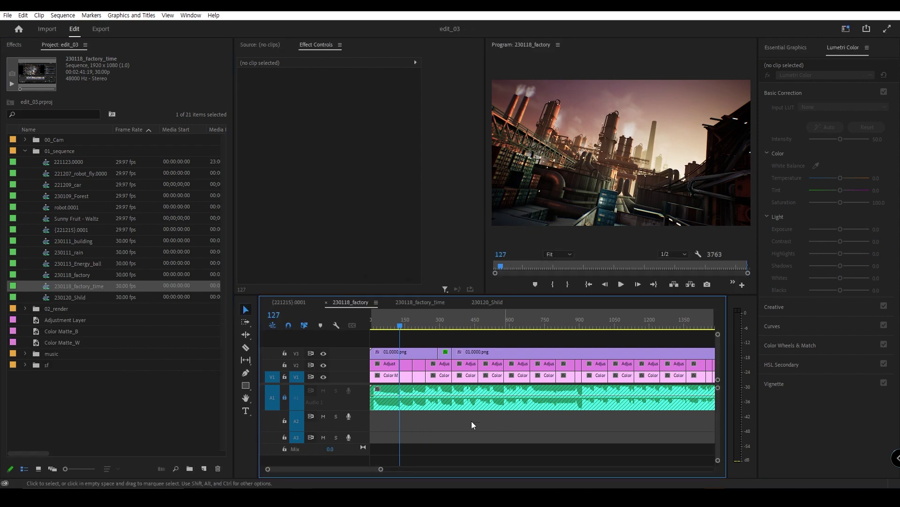
- Play and scrub through the opening of the 230118_factory sequence, and view its full extent in the timeline
{"action": "scroll", "coordinate": [472, 420], "scroll_direction": "down", "scroll_amount": 2, "text": "alt"}
{"action": "left_click", "coordinate": [387, 325]}
{"action": "scroll", "coordinate": [400, 348], "scroll_direction": "up", "scroll_amount": 2, "text": "alt"}
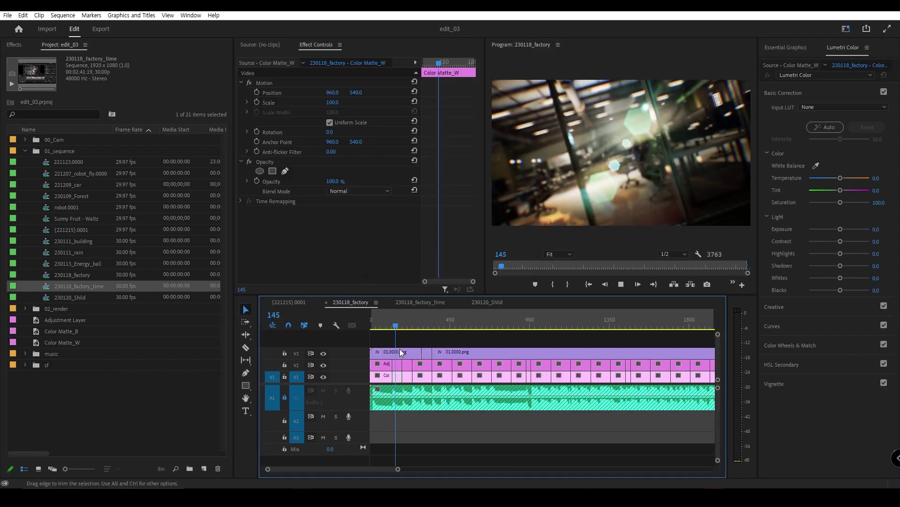
{"action": "left_click_drag", "start_coordinate": [395, 323], "coordinate": [390, 323], "text": "shift"}
{"action": "scroll", "coordinate": [446, 368], "scroll_direction": "down", "scroll_amount": 3, "text": "alt"}
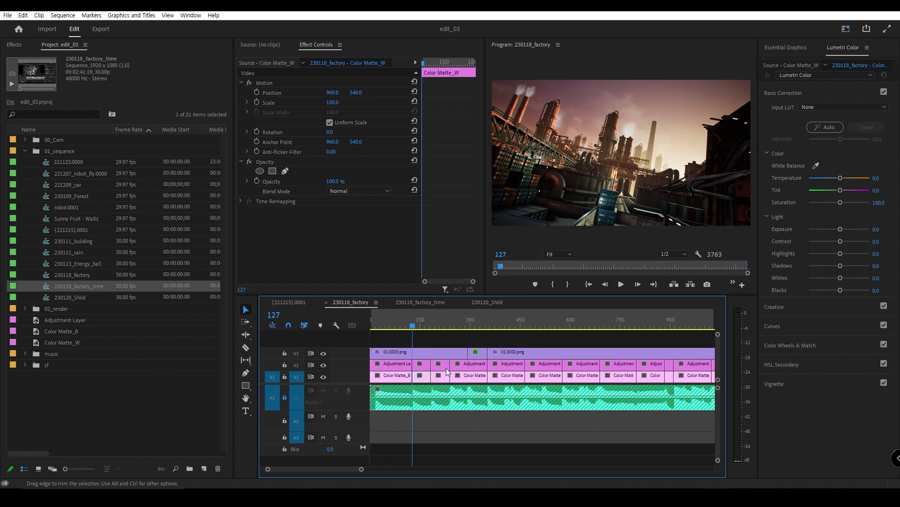
{"action": "left_click_drag", "start_coordinate": [423, 322], "coordinate": [398, 324]}
{"action": "scroll", "coordinate": [400, 342], "scroll_direction": "up", "scroll_amount": 3, "text": "alt"}
{"action": "left_click", "coordinate": [401, 325]}
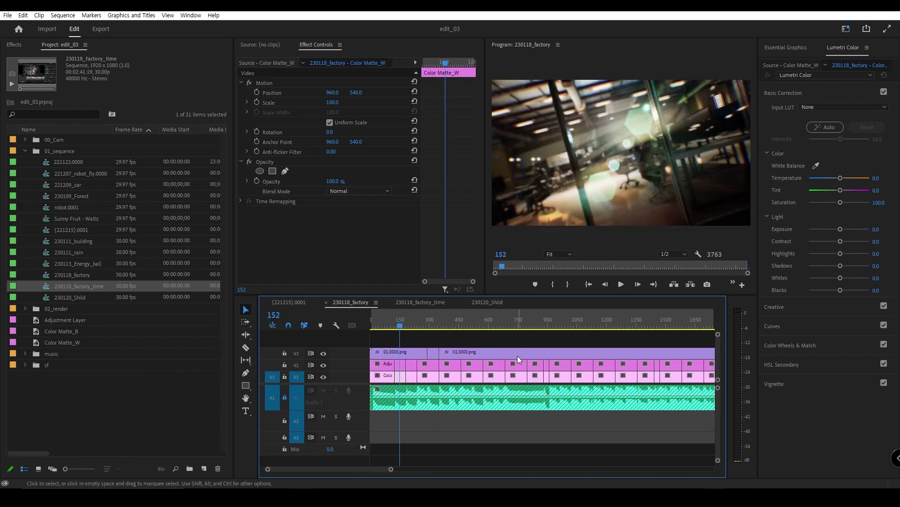
{"action": "scroll", "coordinate": [496, 384], "scroll_direction": "down", "scroll_amount": 3, "text": "alt"}
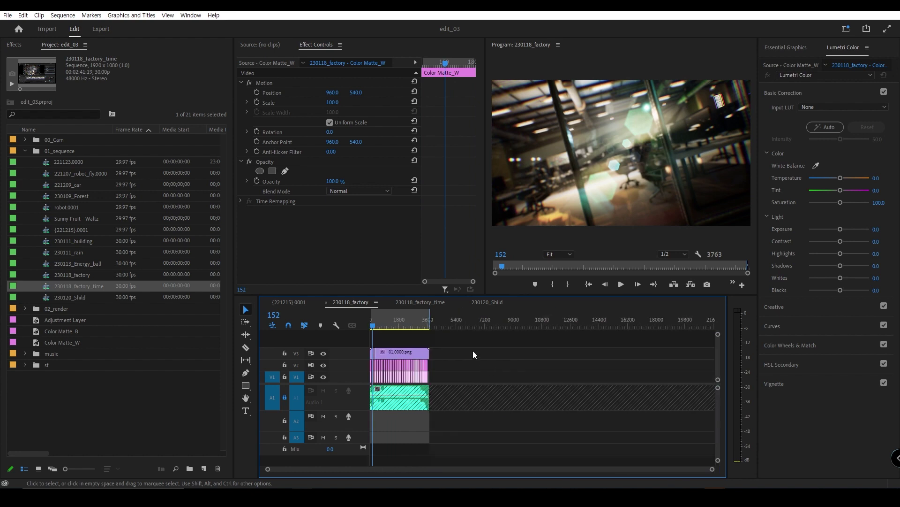